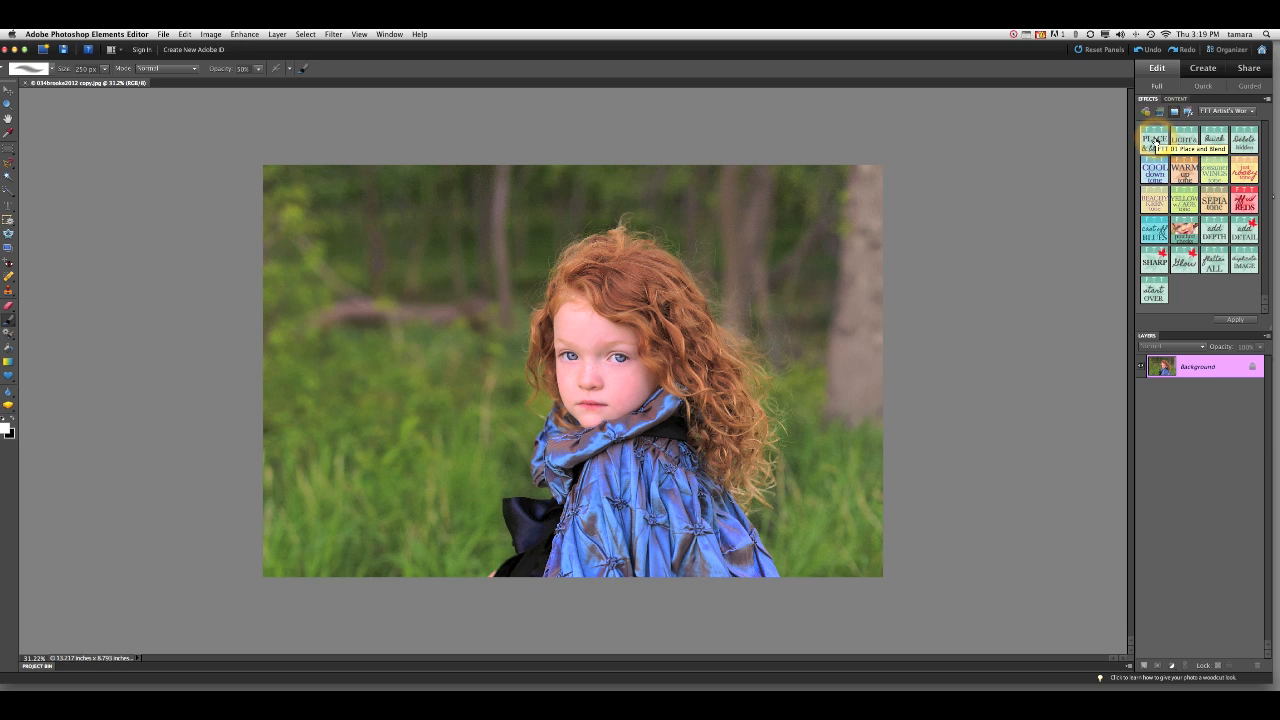
# Run the Place and Blend action and choose the lume texture from the vintage textures folder.
pyautogui.doubleClick(1154, 141)
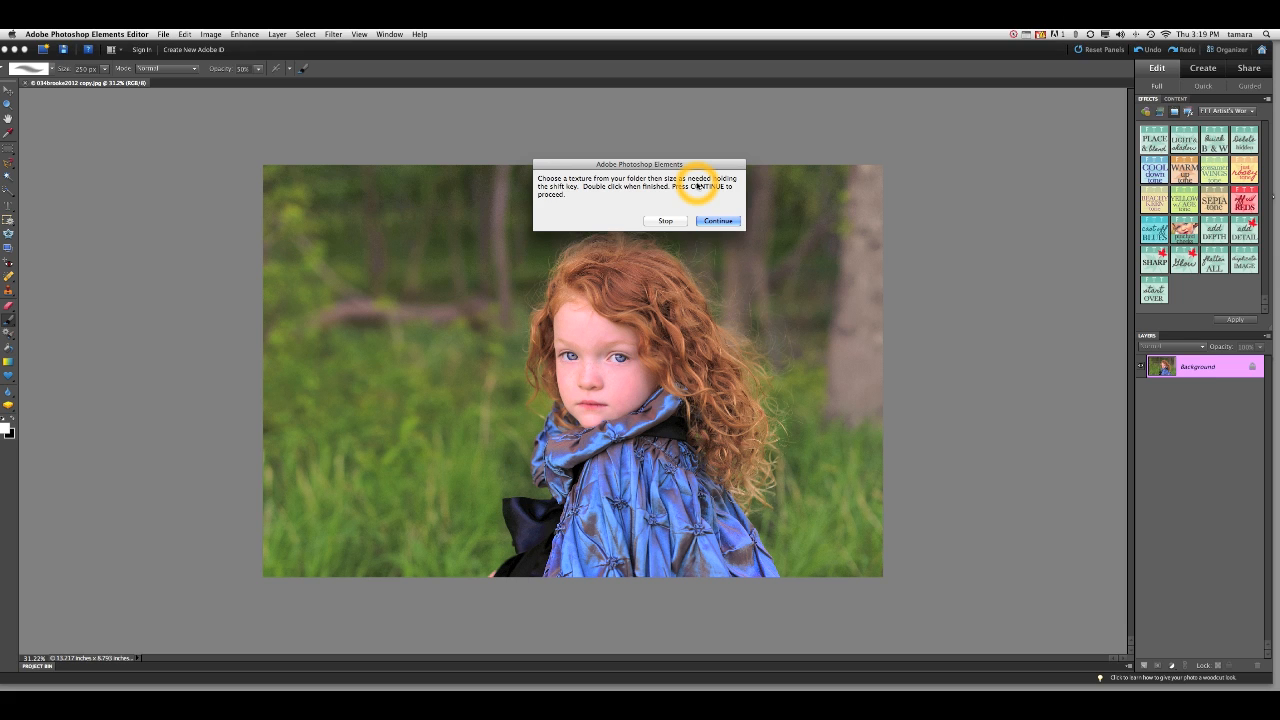
pyautogui.click(714, 222)
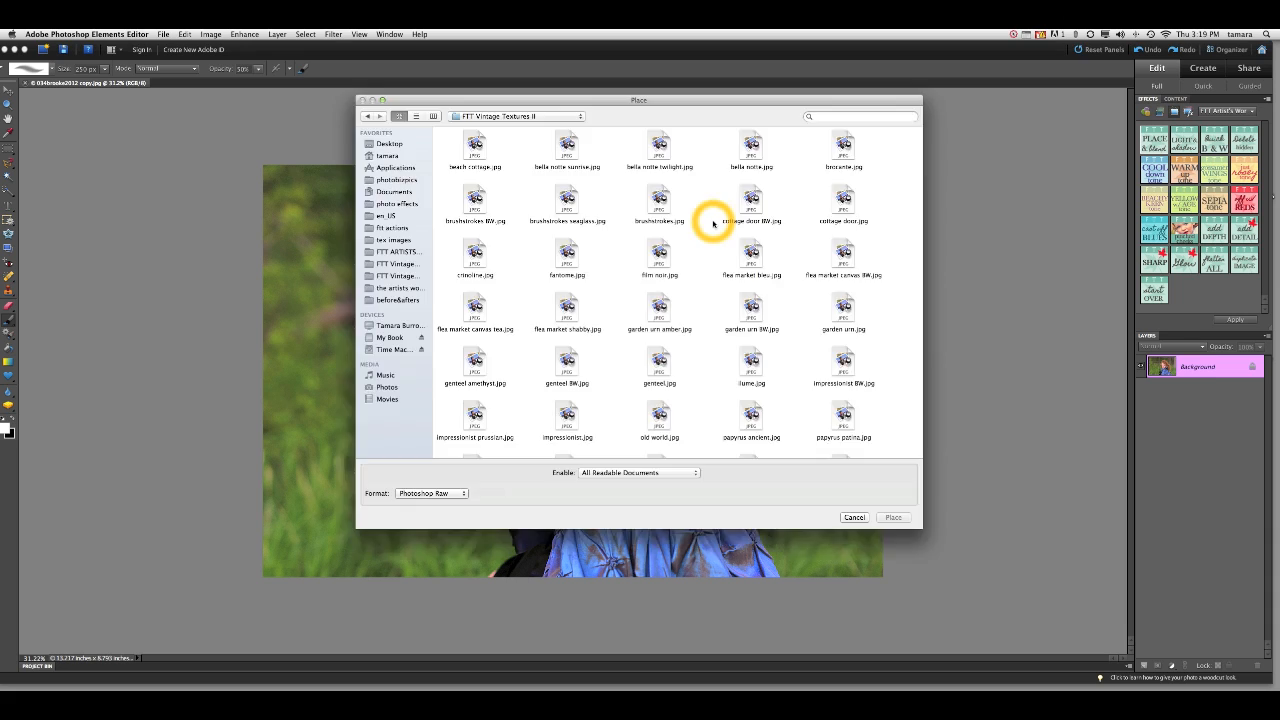
pyautogui.click(753, 363)
# Place lume.jpg over the portrait, stretch it past both corners to cover the photo, and commit.
pyautogui.doubleClick(753, 363)
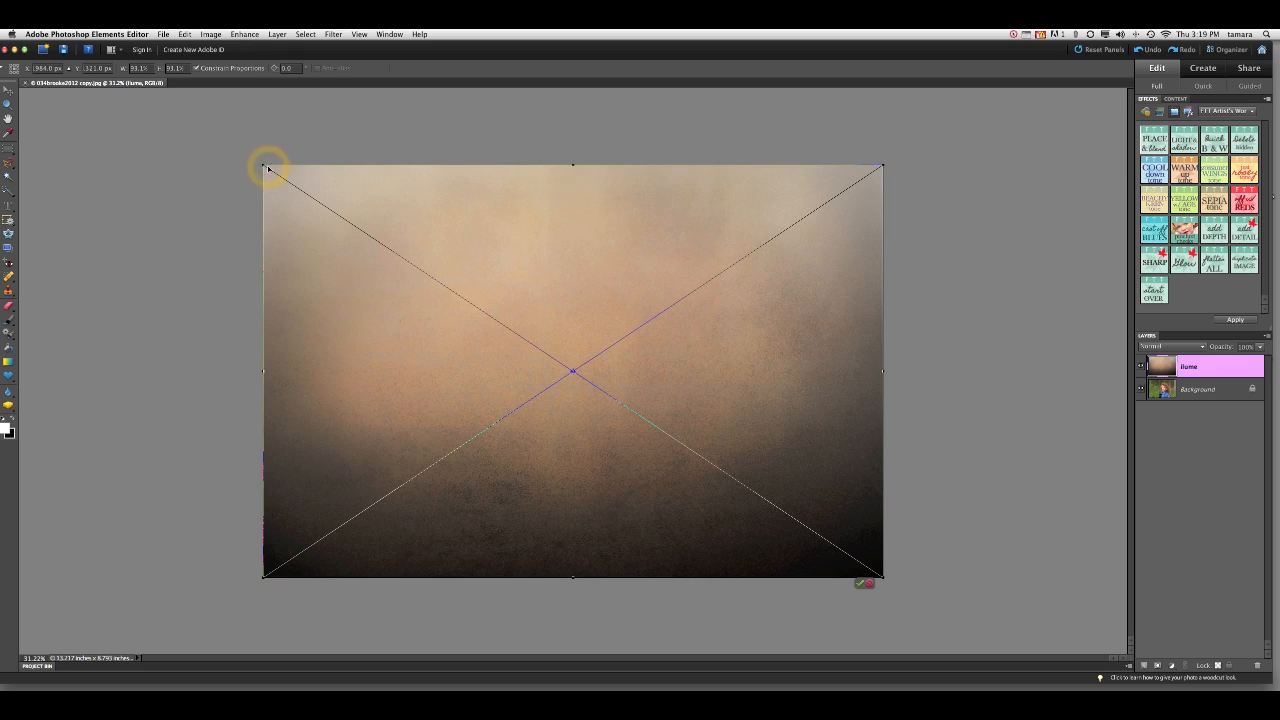
pyautogui.moveTo(263, 165); pyautogui.dragTo(256, 158)
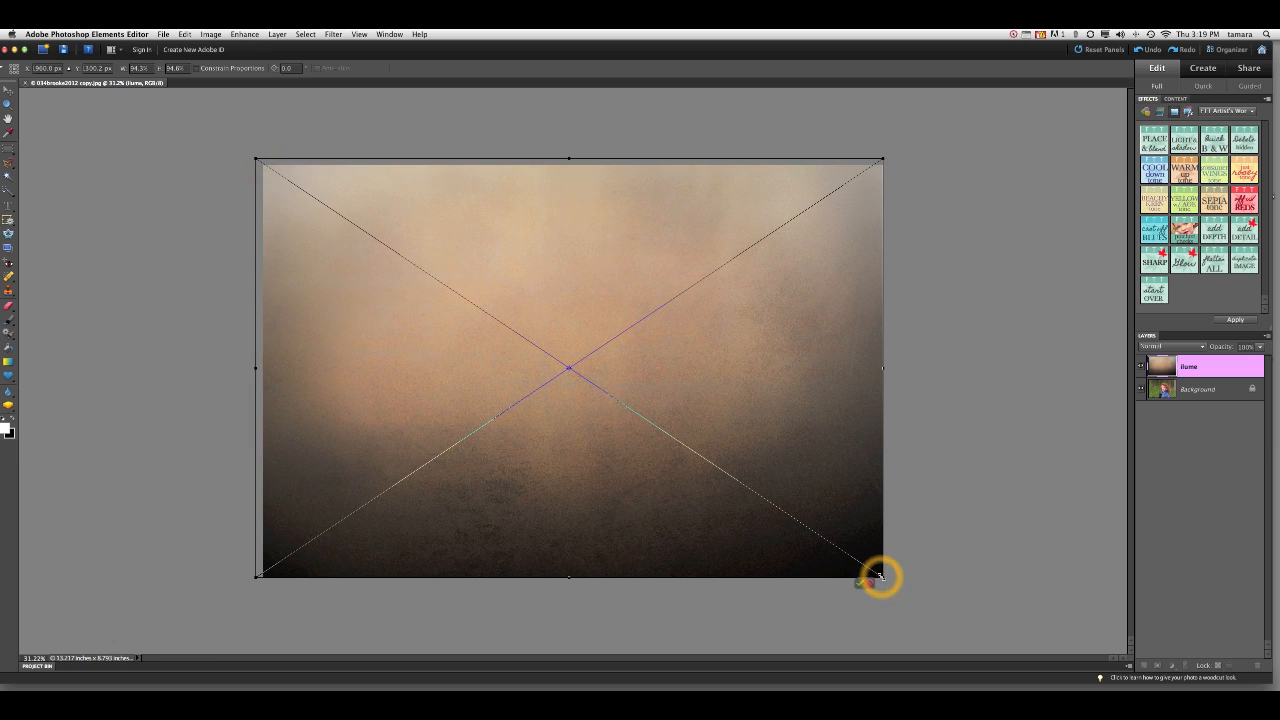
pyautogui.moveTo(878, 576); pyautogui.dragTo(891, 586)
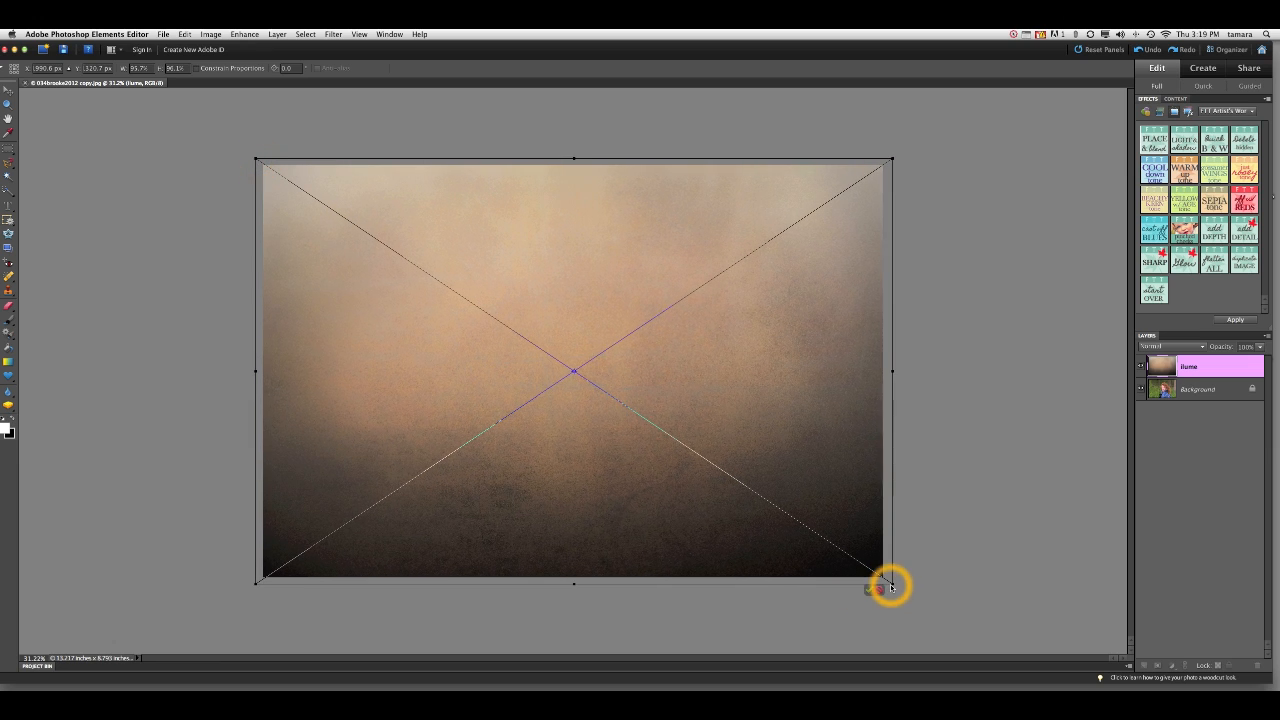
pyautogui.doubleClick(625, 370)
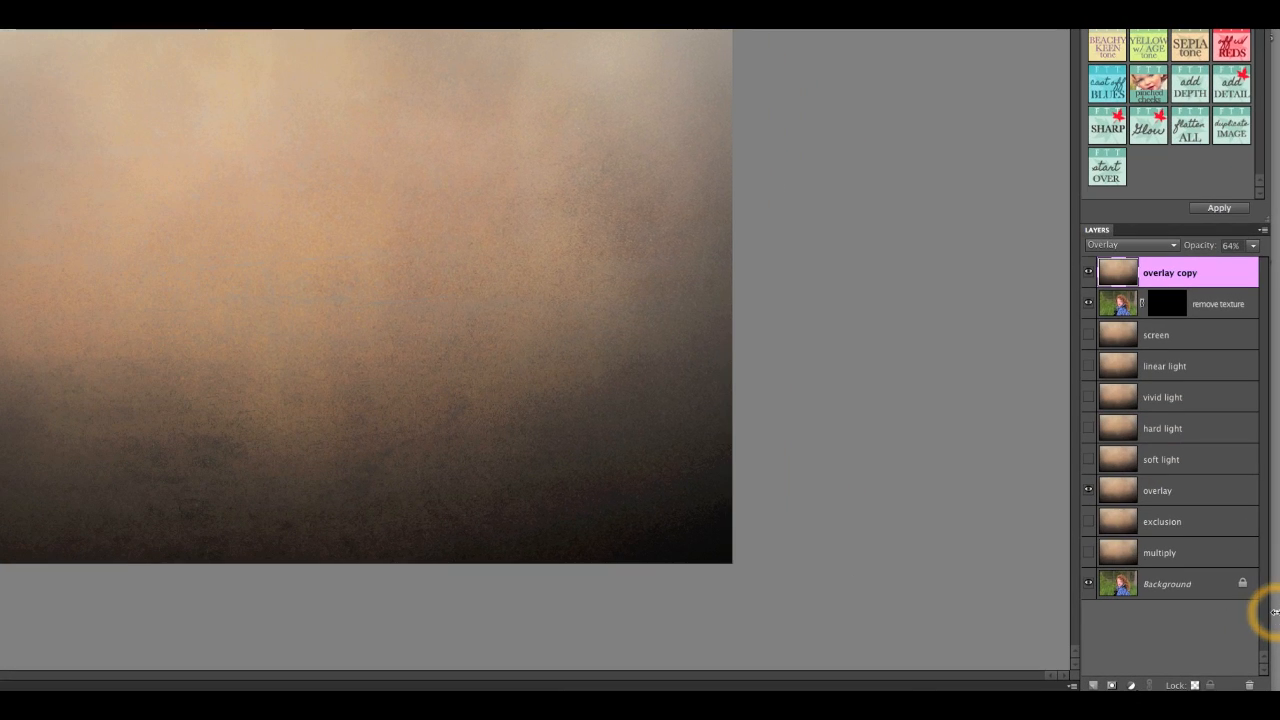
# Select the overlay texture layer from the action's stack of blend-mode copies.
pyautogui.click(1160, 490)
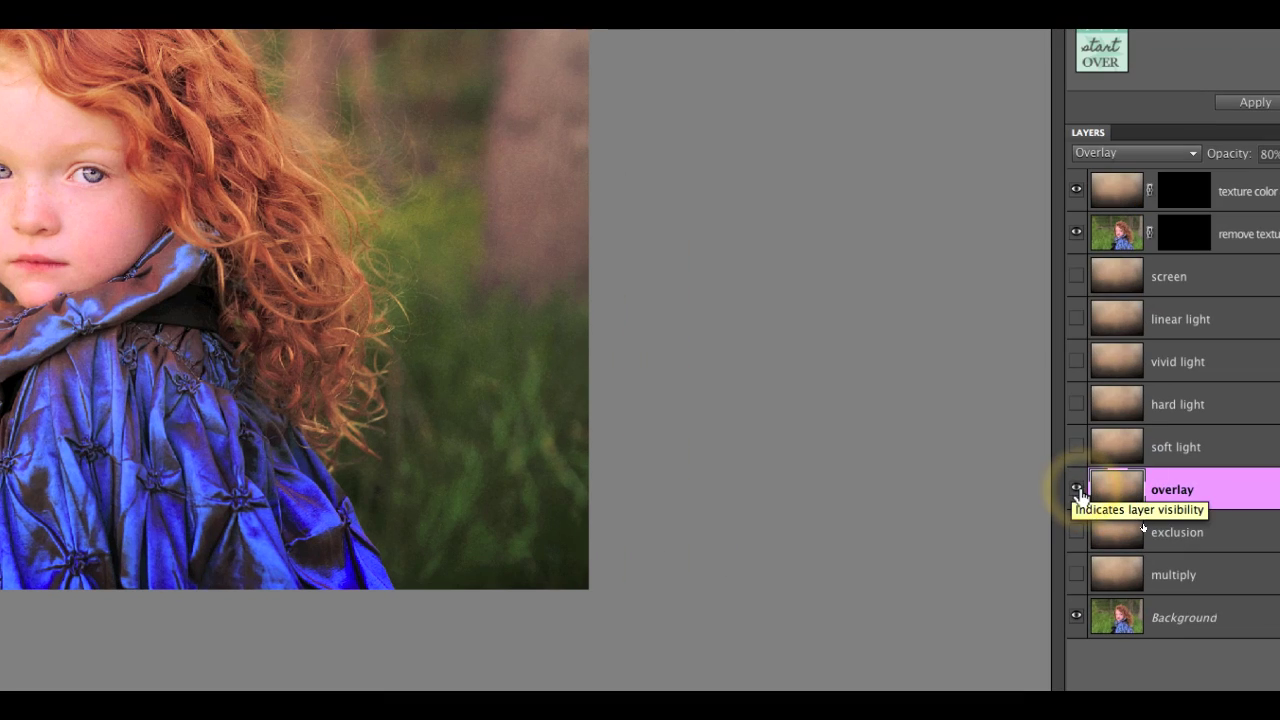
# Toggle the blend-mode texture layers on and off to compare looks, leaving overlay visible.
pyautogui.click(1088, 490)
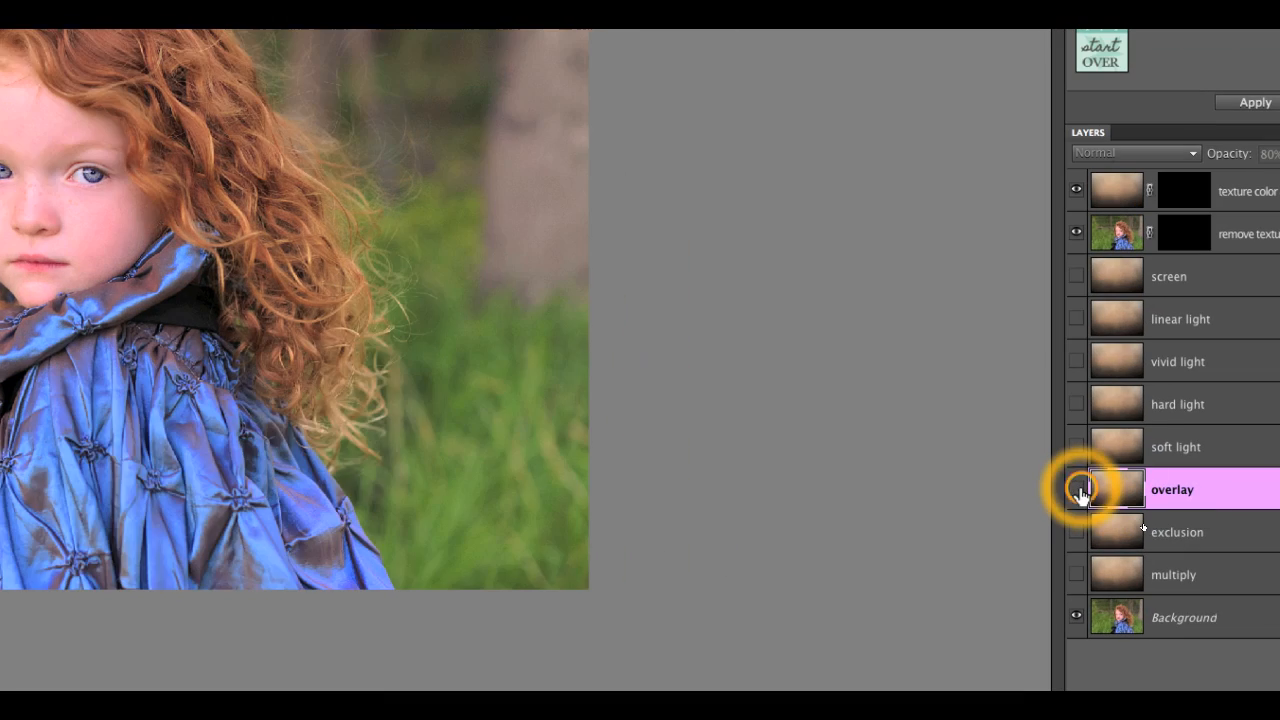
pyautogui.click(1078, 490)
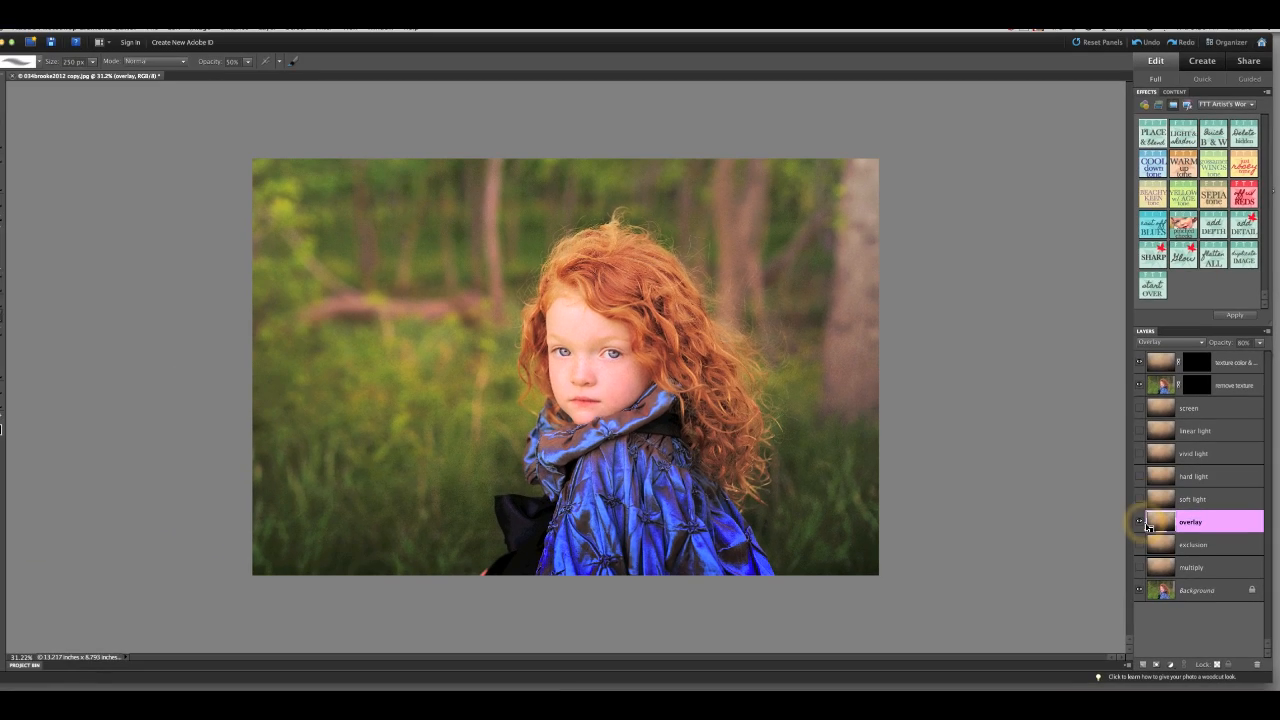
pyautogui.click(1145, 524)
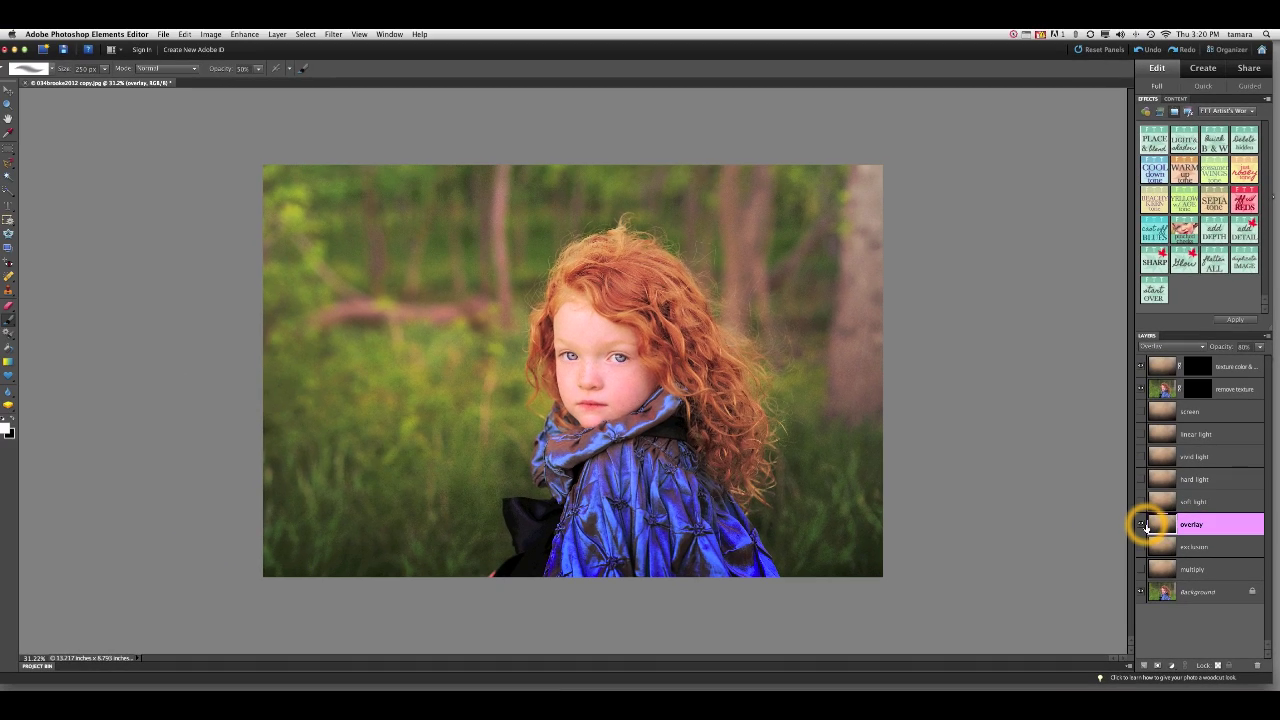
pyautogui.click(1143, 524)
pyautogui.click(1139, 510)
pyautogui.click(1140, 480)
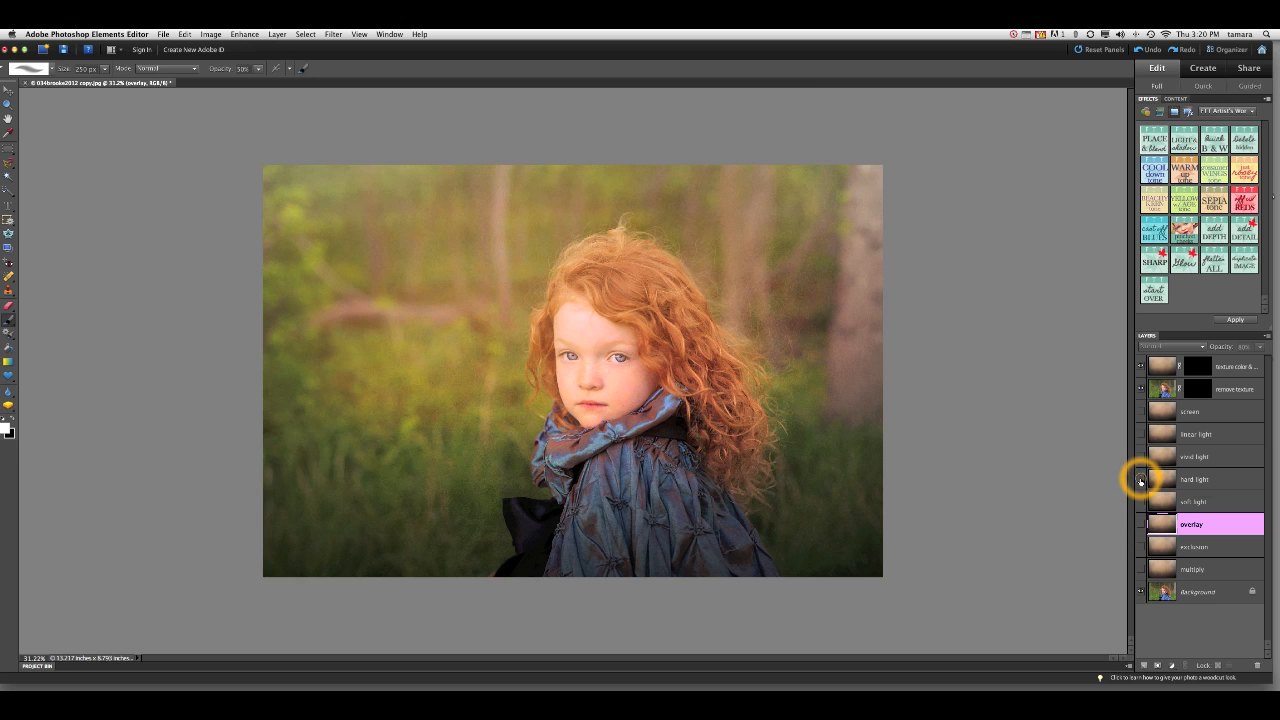
pyautogui.click(1140, 480)
pyautogui.click(1140, 457)
pyautogui.click(1141, 459)
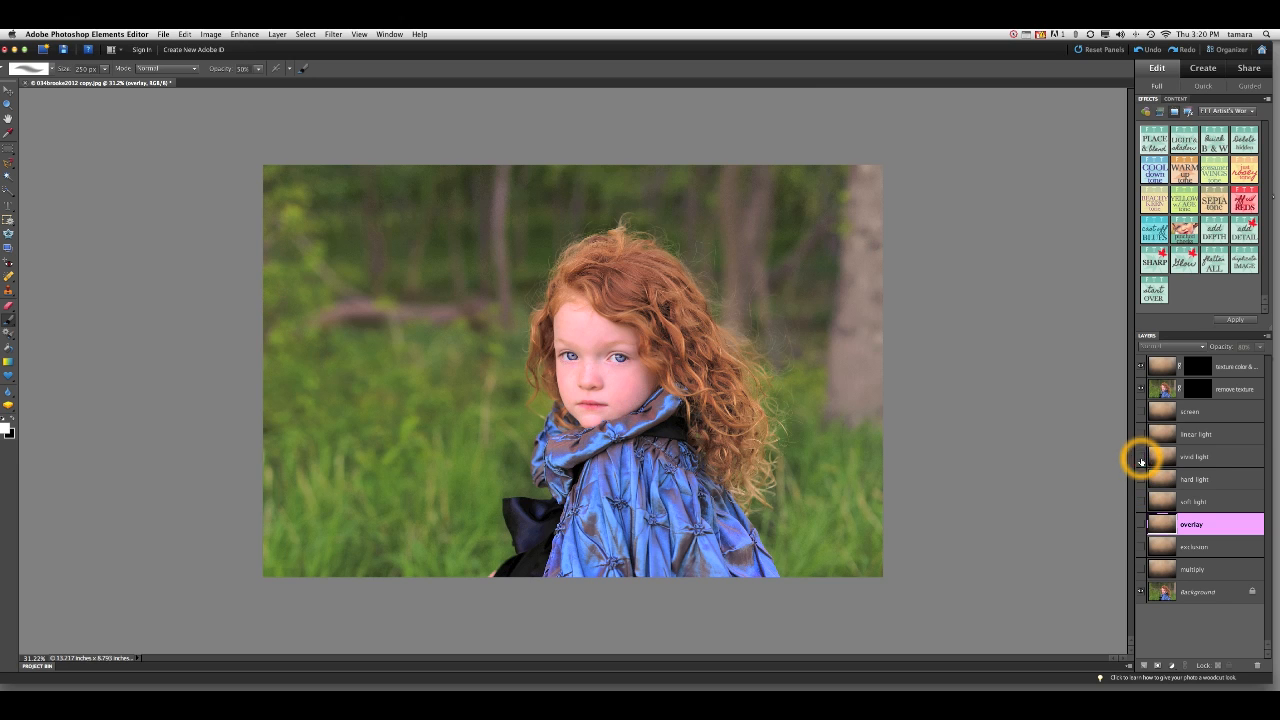
pyautogui.click(1141, 524)
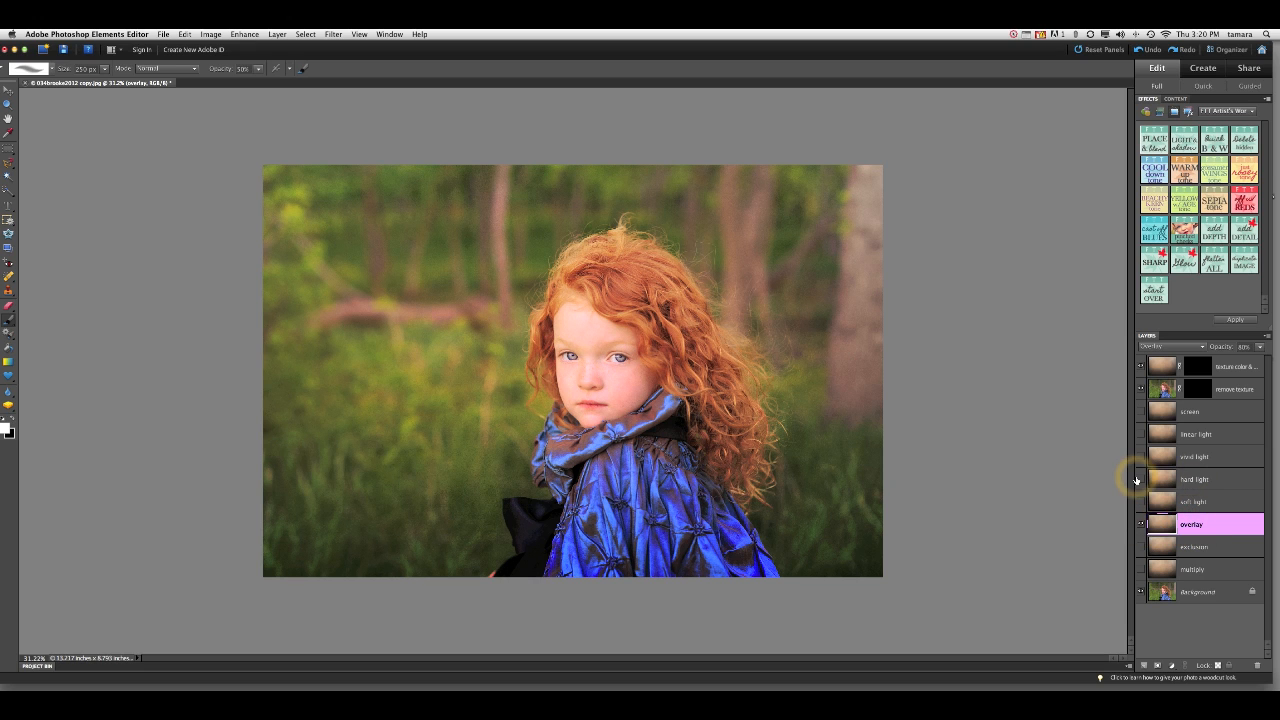
# Turn on the hard light texture alongside overlay and lower hard light's opacity for a warm look.
pyautogui.click(1139, 479)
pyautogui.click(1190, 479)
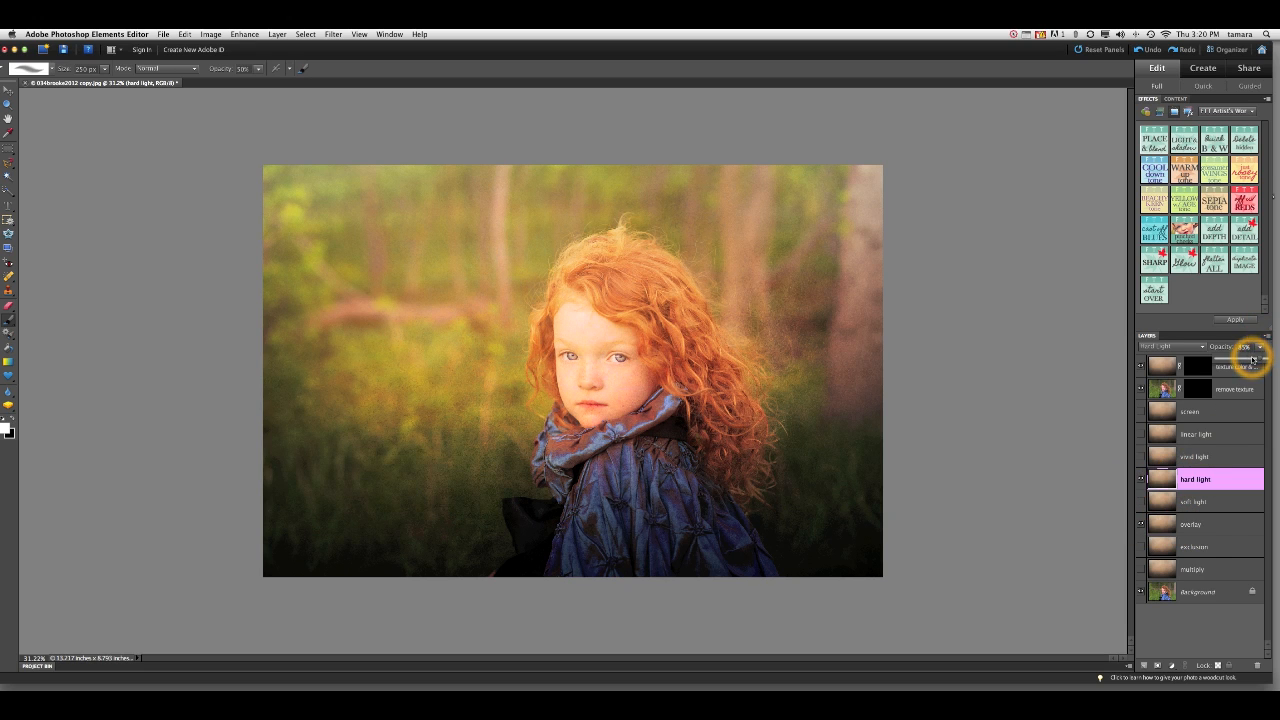
pyautogui.moveTo(1260, 349); pyautogui.dragTo(1250, 359)
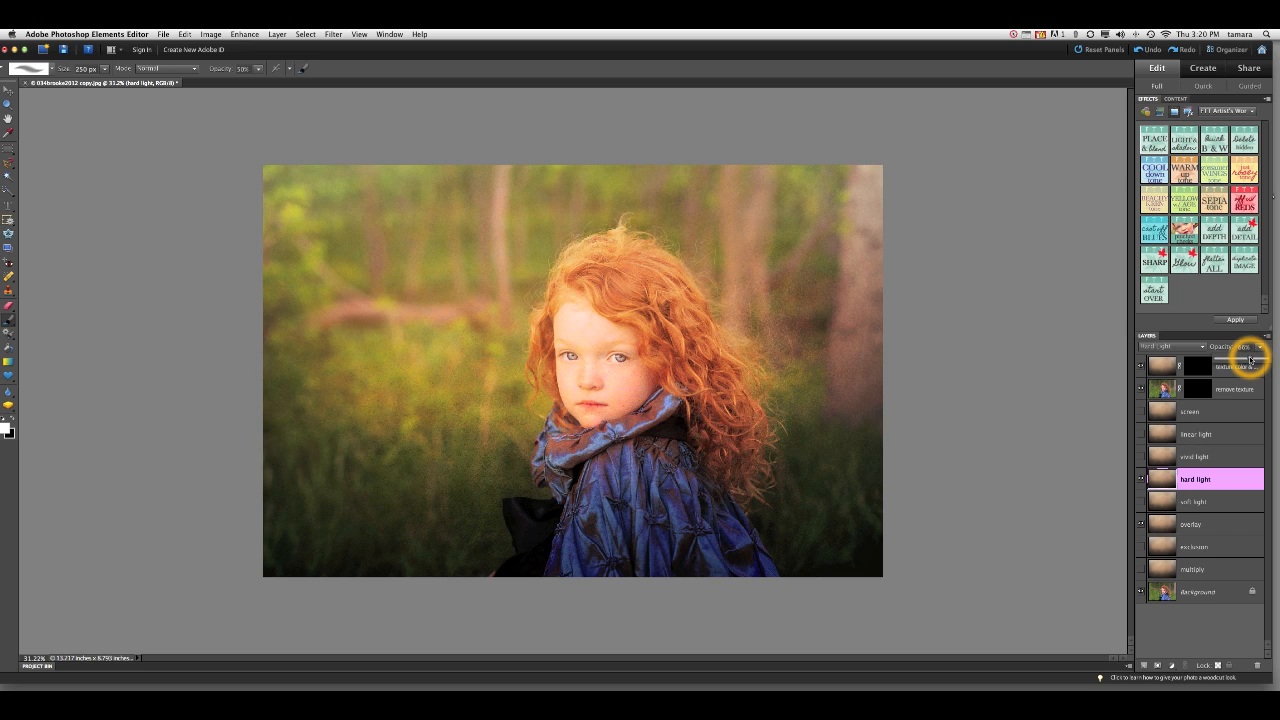
pyautogui.click(1222, 524)
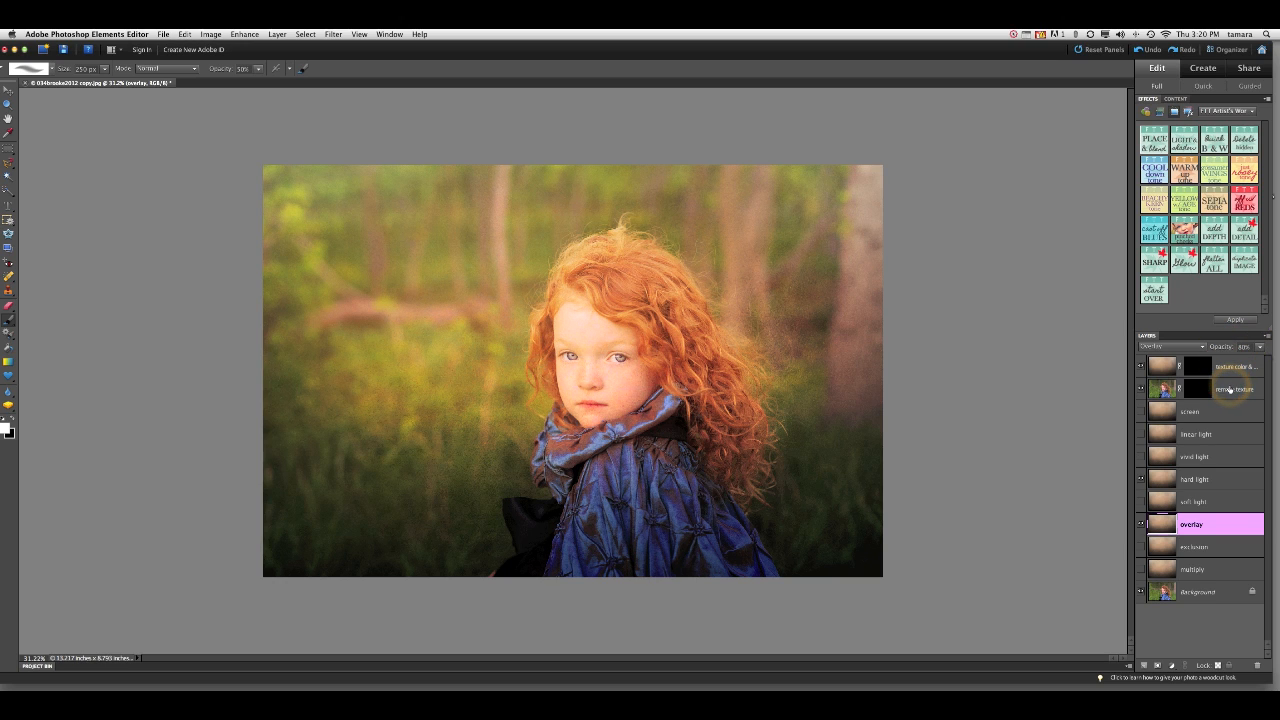
pyautogui.click(1230, 389)
# Paint the remove-texture mask with a large brush over the face, cheek, blue coat and hair.
pyautogui.click(1200, 390)
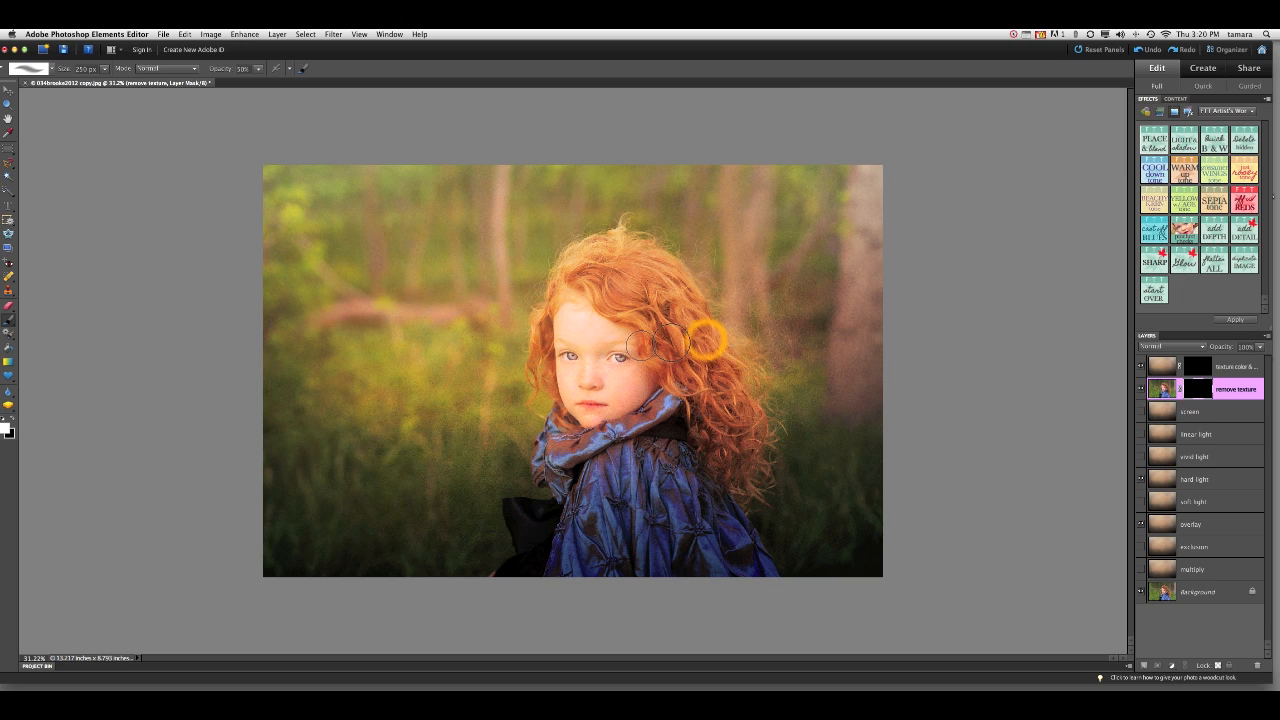
pyautogui.click(610, 357)
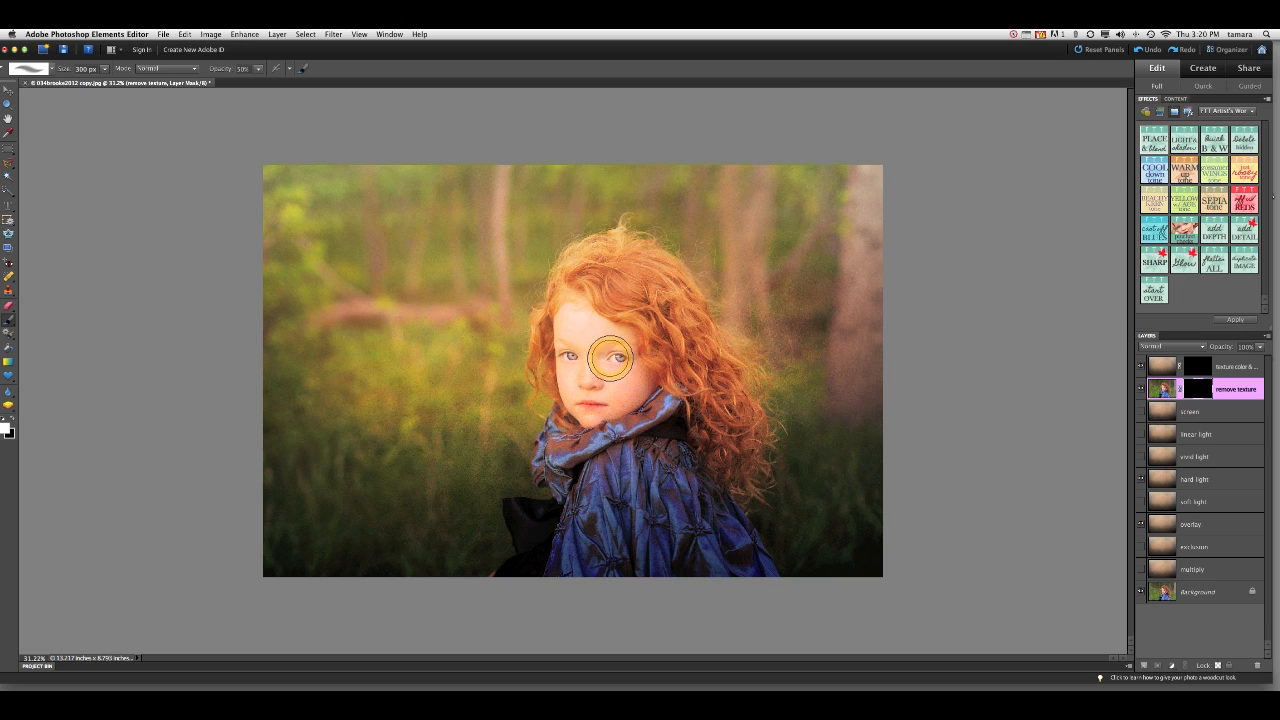
pyautogui.press(']')
pyautogui.press(']')
pyautogui.press(']')
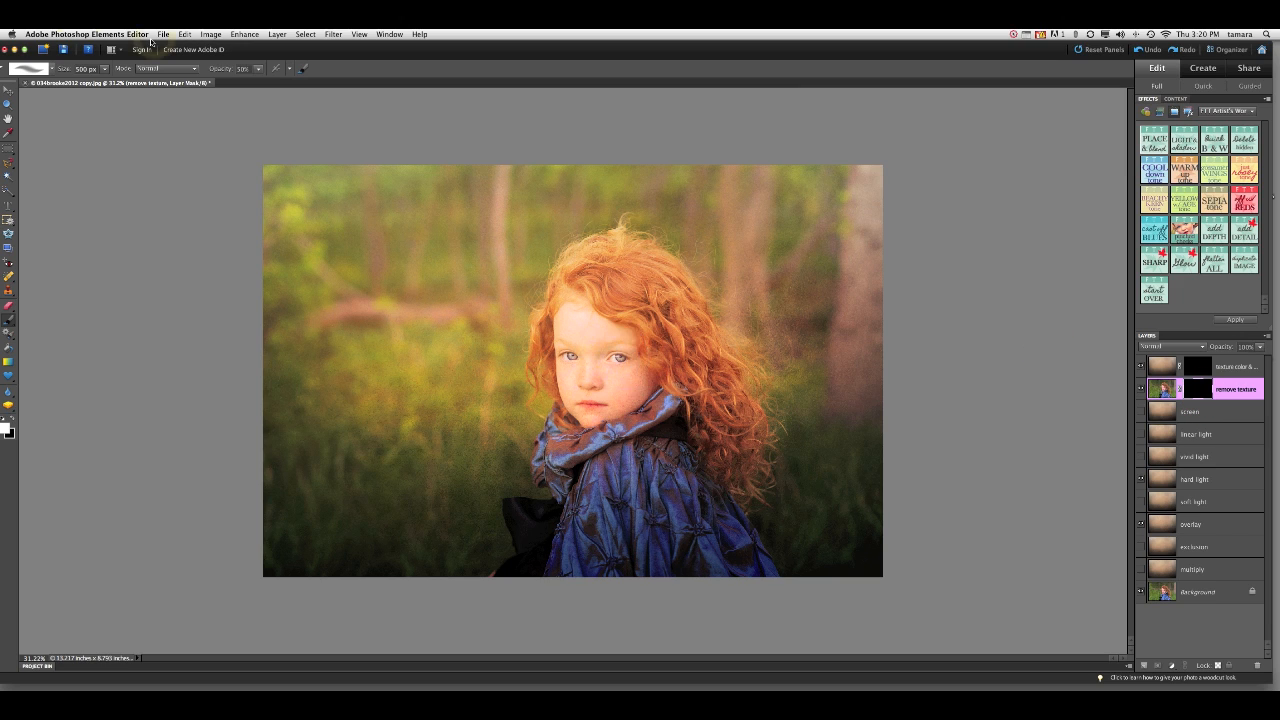
pyautogui.moveTo(620, 352); pyautogui.dragTo(617, 402)
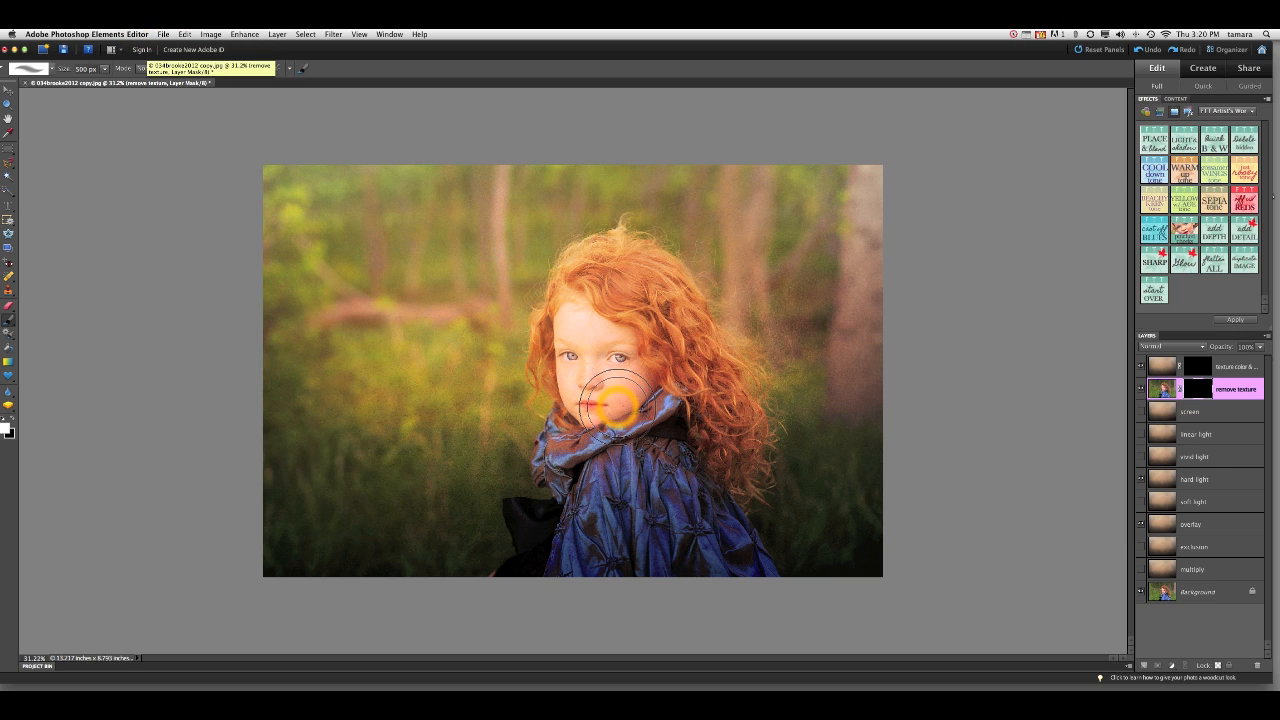
pyautogui.moveTo(617, 402)
pyautogui.mouseDown()
pyautogui.moveTo(576, 340)
pyautogui.moveTo(603, 365)
pyautogui.moveTo(586, 357)
pyautogui.moveTo(571, 309)
pyautogui.moveTo(587, 280)
pyautogui.moveTo(685, 315)
pyautogui.moveTo(600, 345)
pyautogui.moveTo(569, 366)
pyautogui.moveTo(565, 395)
pyautogui.moveTo(625, 420)
pyautogui.moveTo(670, 386)
pyautogui.moveTo(717, 377)
pyautogui.moveTo(655, 308)
pyautogui.mouseUp()
pyautogui.moveTo(660, 455)
pyautogui.mouseDown()
pyautogui.moveTo(591, 486)
pyautogui.moveTo(566, 543)
pyautogui.moveTo(623, 557)
pyautogui.moveTo(675, 518)
pyautogui.mouseUp()
pyautogui.moveTo(678, 450)
pyautogui.mouseDown()
pyautogui.moveTo(620, 300)
pyautogui.moveTo(586, 349)
pyautogui.moveTo(586, 415)
pyautogui.mouseUp()
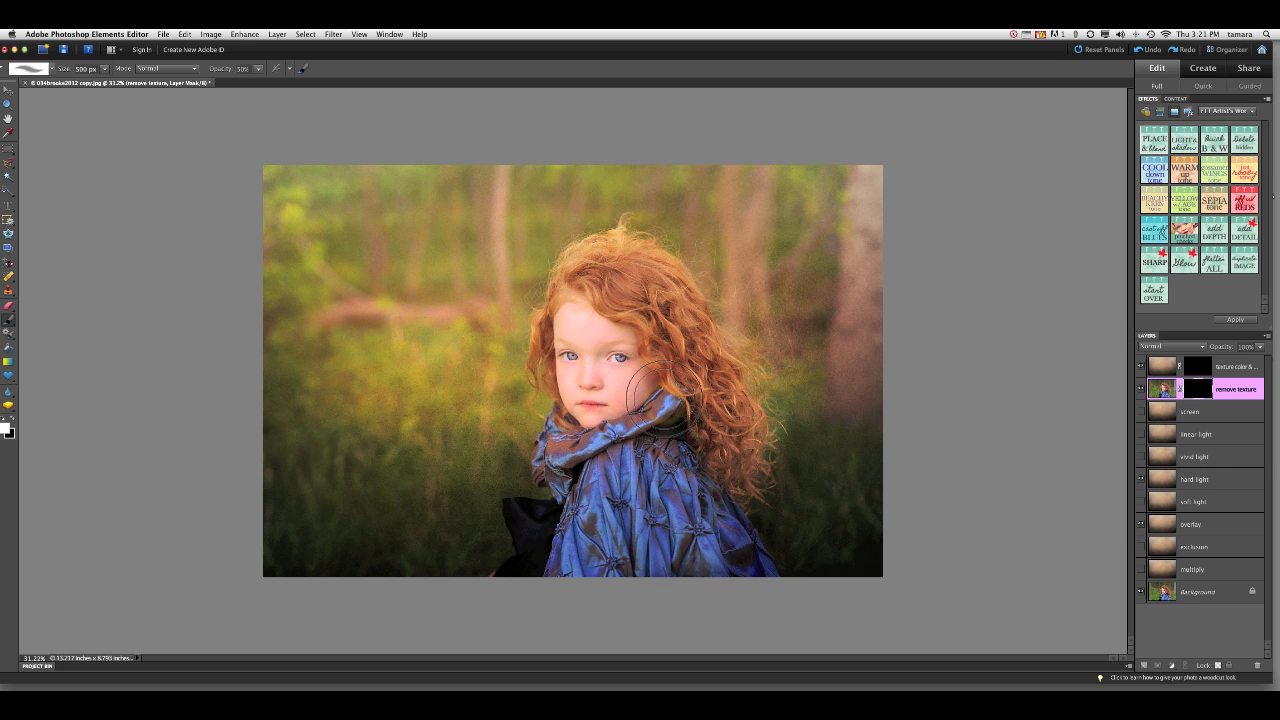
pyautogui.moveTo(665, 406)
pyautogui.mouseDown()
pyautogui.moveTo(614, 294)
pyautogui.moveTo(713, 375)
pyautogui.moveTo(634, 297)
pyautogui.mouseUp()
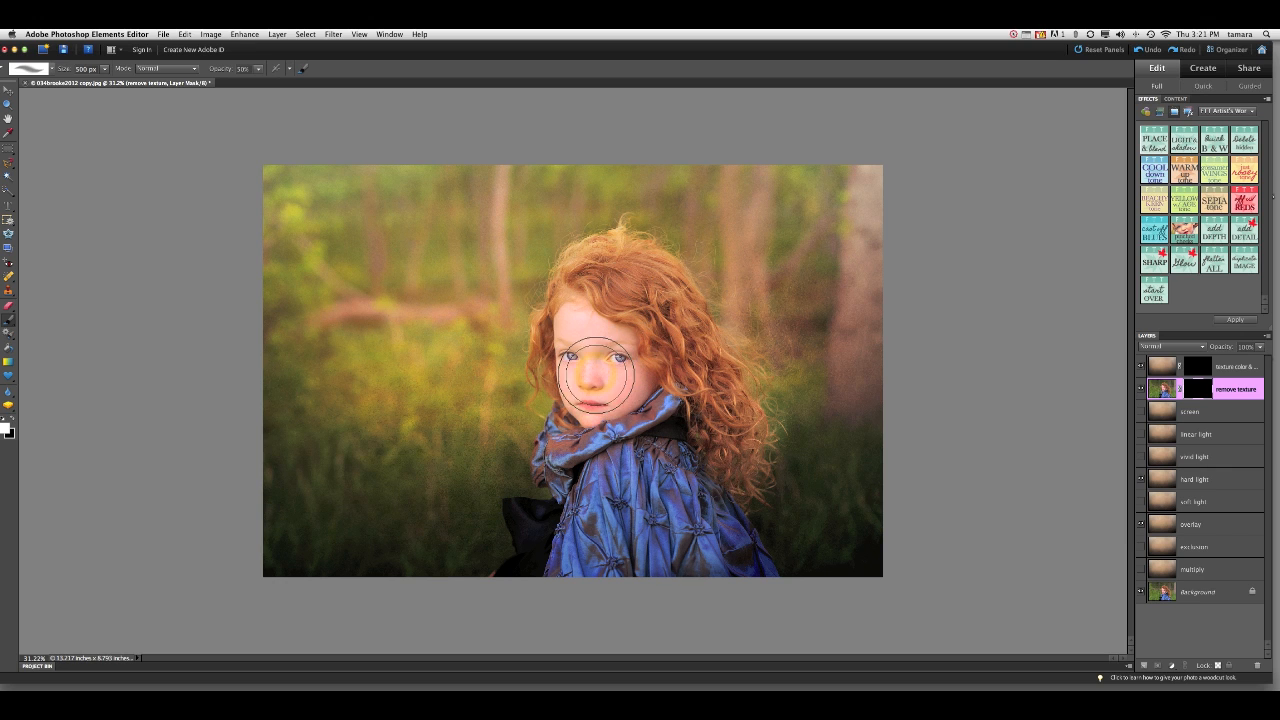
# Raise brush opacity to 100%, shrink the brush, and clear the texture from the left eye.
pyautogui.click(258, 68)
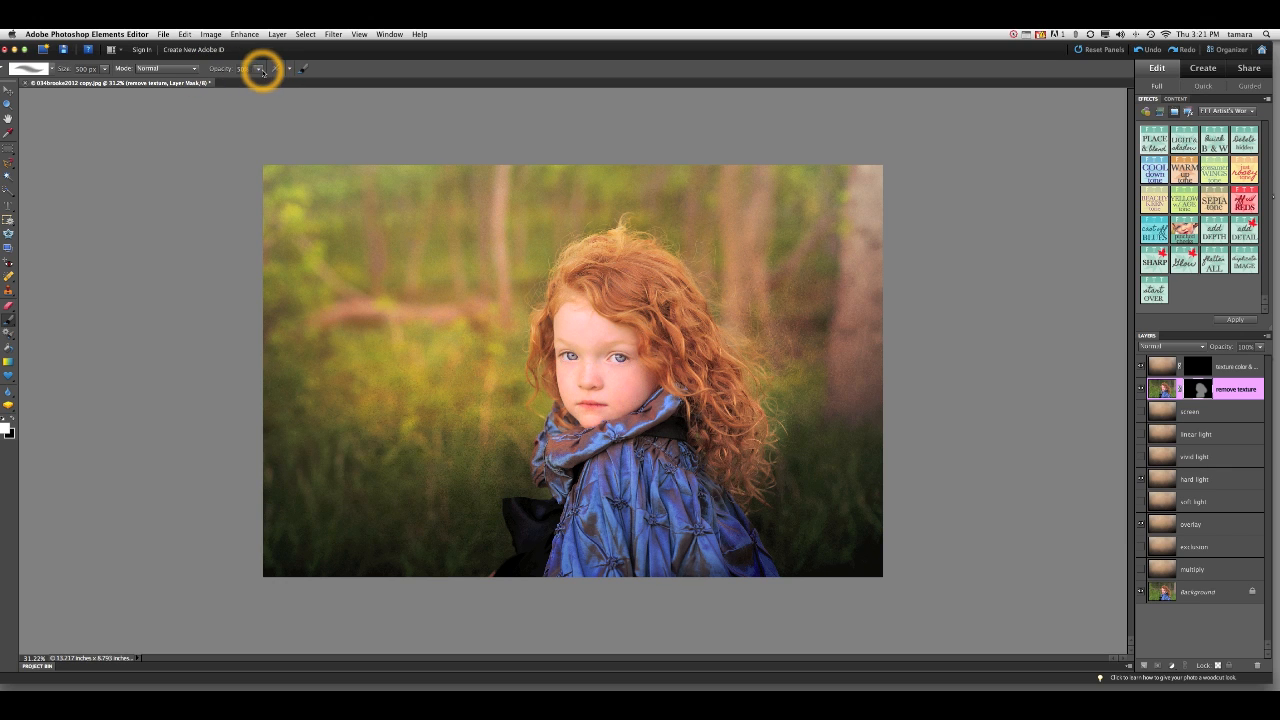
pyautogui.moveTo(258, 83); pyautogui.dragTo(306, 82)
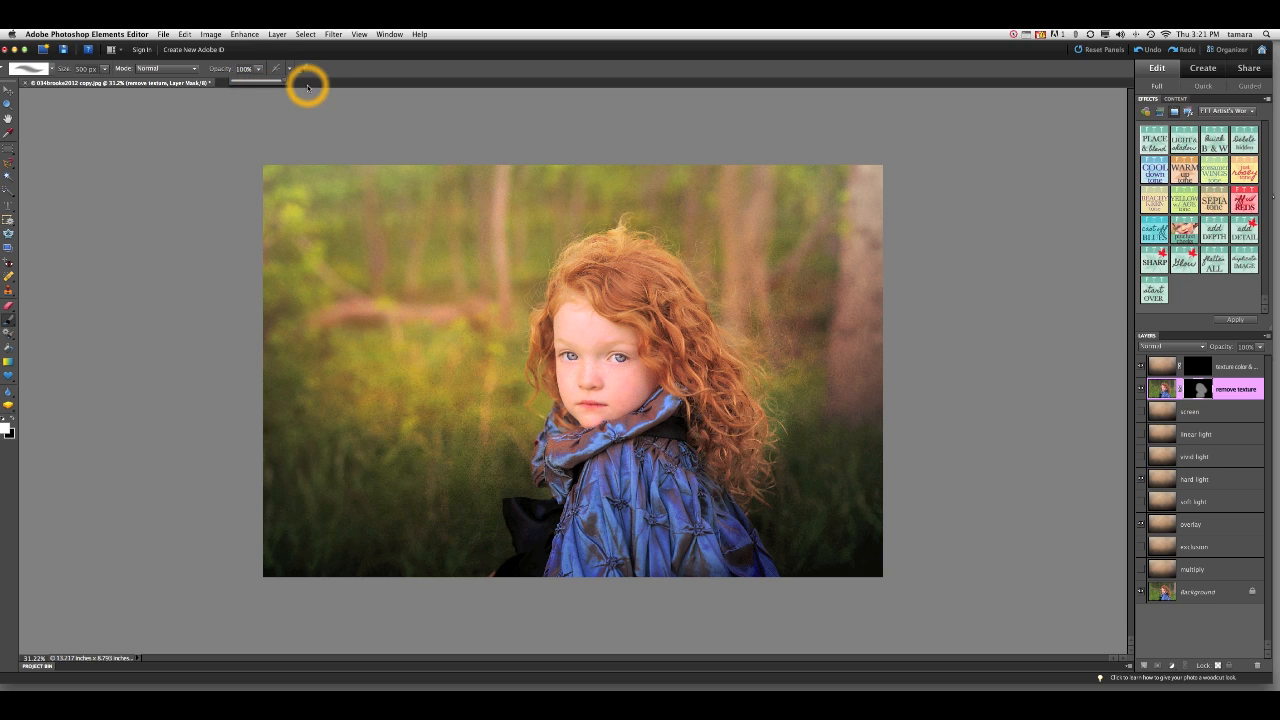
pyautogui.moveTo(666, 420); pyautogui.dragTo(620, 400)
pyautogui.press('[')
pyautogui.moveTo(585, 358); pyautogui.dragTo(585, 365)
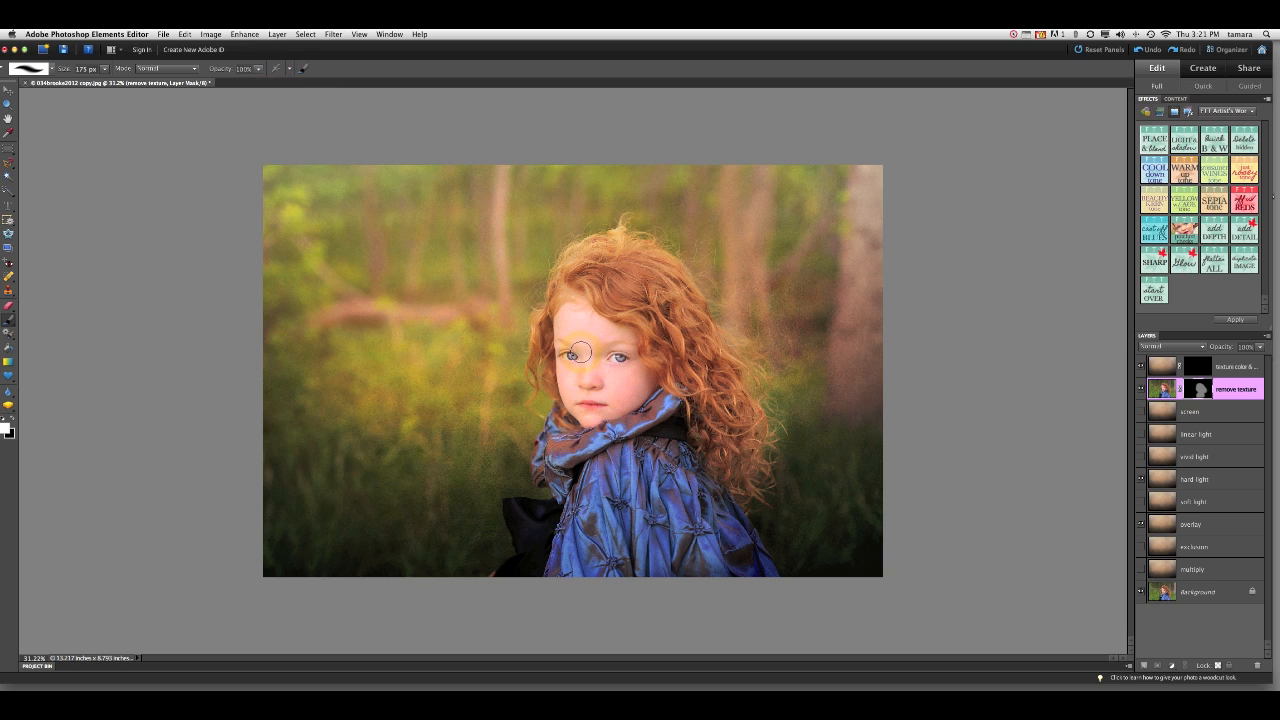
pyautogui.moveTo(568, 369)
pyautogui.mouseDown()
pyautogui.moveTo(571, 314)
pyautogui.moveTo(586, 343)
pyautogui.moveTo(611, 342)
pyautogui.moveTo(571, 357)
pyautogui.moveTo(563, 380)
pyautogui.moveTo(599, 409)
pyautogui.moveTo(651, 380)
pyautogui.moveTo(580, 357)
pyautogui.moveTo(571, 286)
pyautogui.moveTo(650, 380)
pyautogui.moveTo(597, 421)
pyautogui.moveTo(697, 462)
pyautogui.mouseUp()
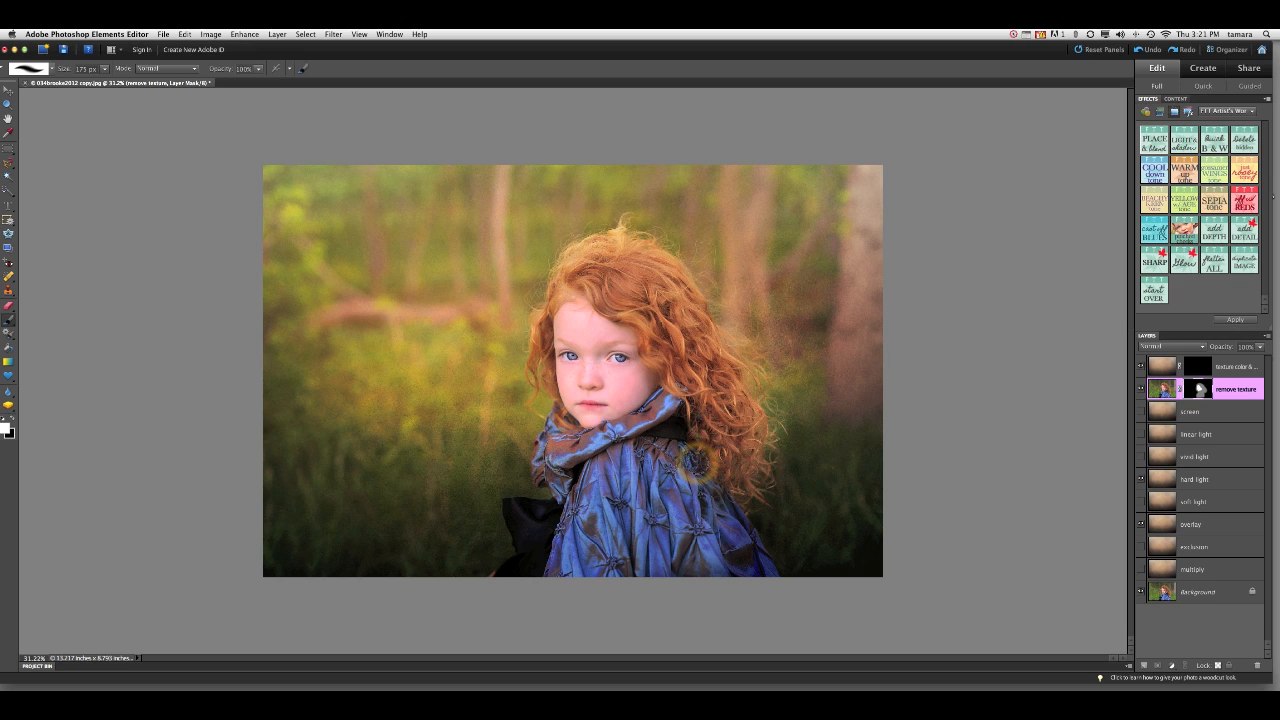
pyautogui.click(697, 462)
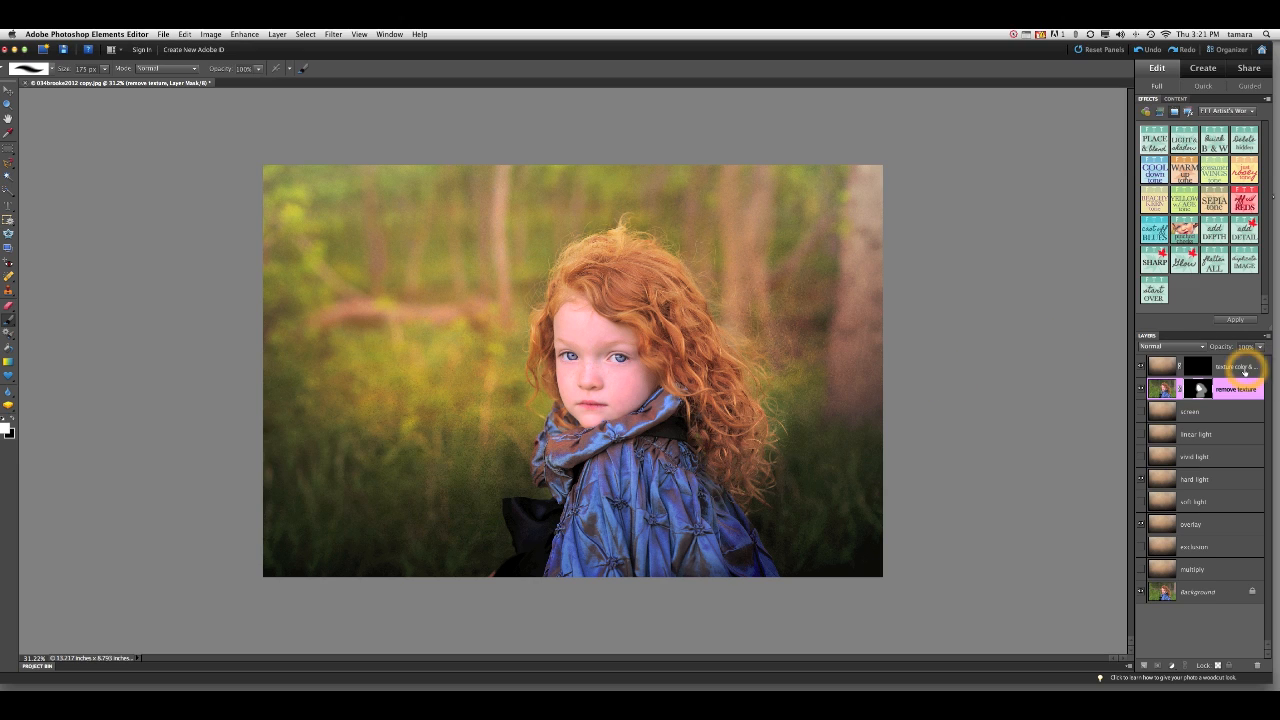
# Paint the texture color & tone mask with a bigger brush across the girl's face, mouth and eye.
pyautogui.click(1233, 367)
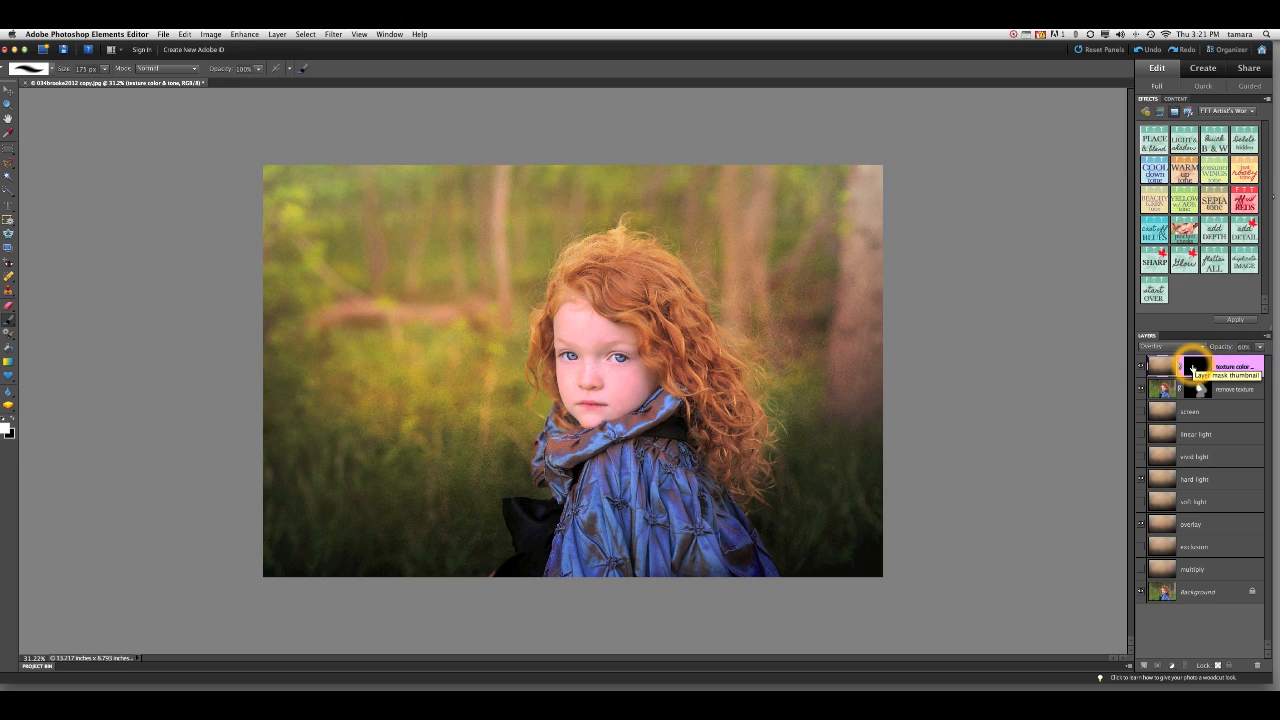
pyautogui.click(1192, 368)
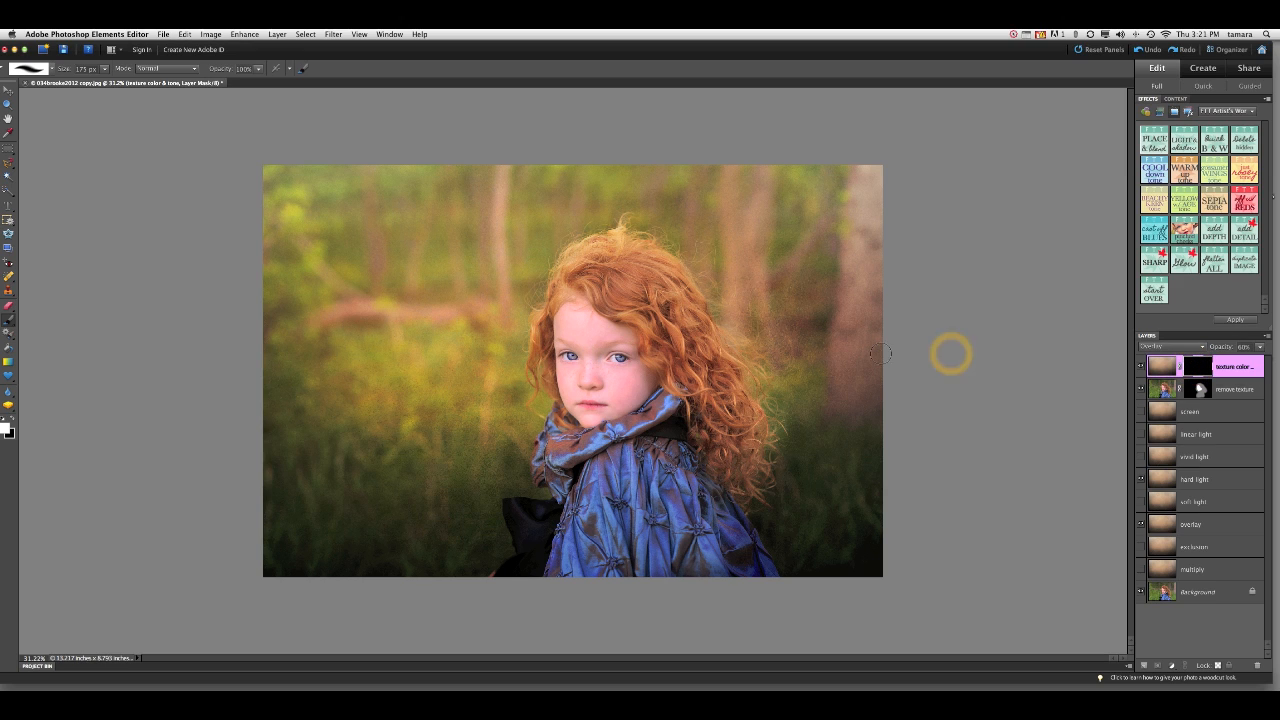
pyautogui.click(591, 407)
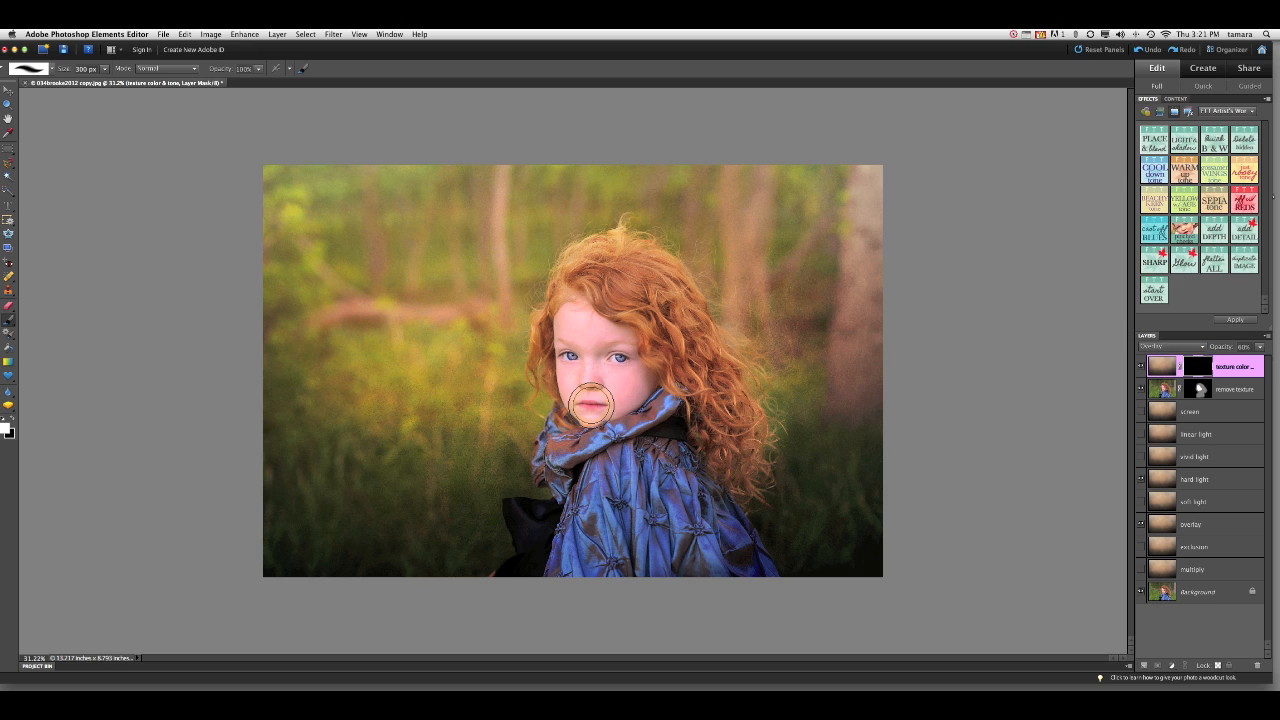
pyautogui.press(']')
pyautogui.press(']')
pyautogui.moveTo(592, 402); pyautogui.dragTo(603, 363)
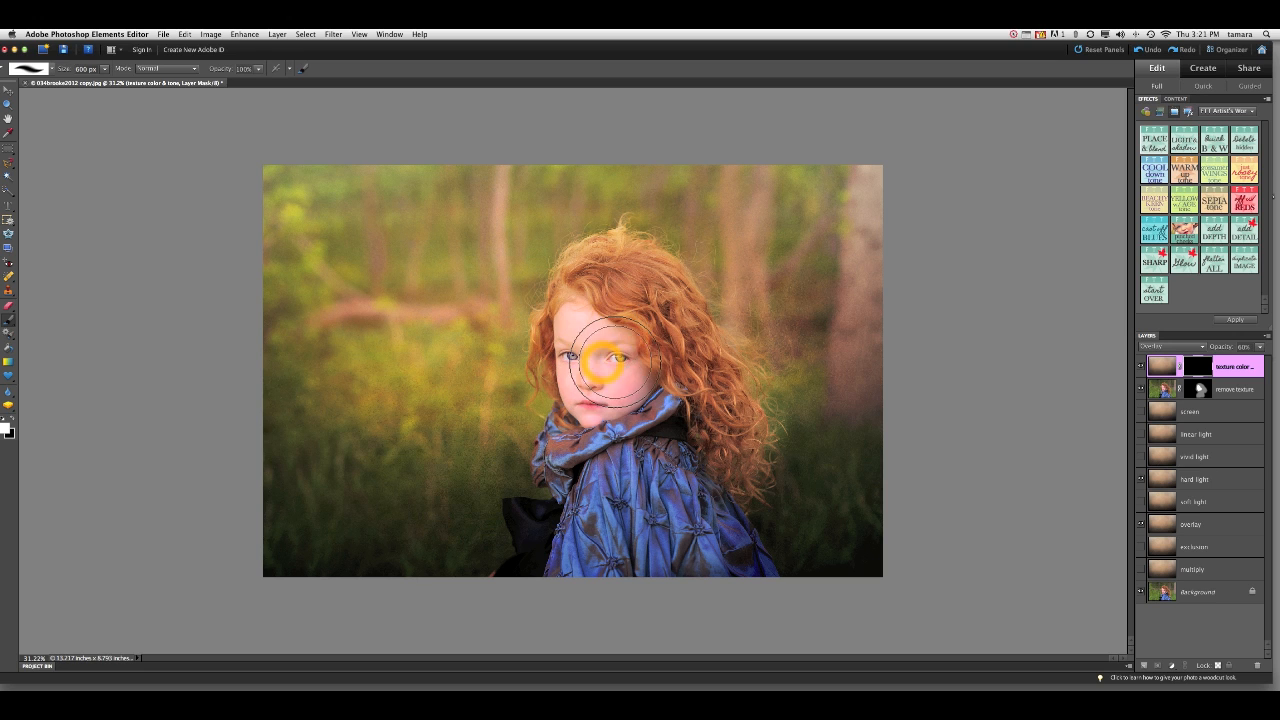
pyautogui.moveTo(603, 363)
pyautogui.mouseDown()
pyautogui.moveTo(625, 363)
pyautogui.moveTo(702, 460)
pyautogui.moveTo(700, 505)
pyautogui.moveTo(678, 366)
pyautogui.moveTo(560, 455)
pyautogui.mouseUp()
# Lower the texture colour layer's opacity to about 43%.
pyautogui.doubleClick(1230, 366)
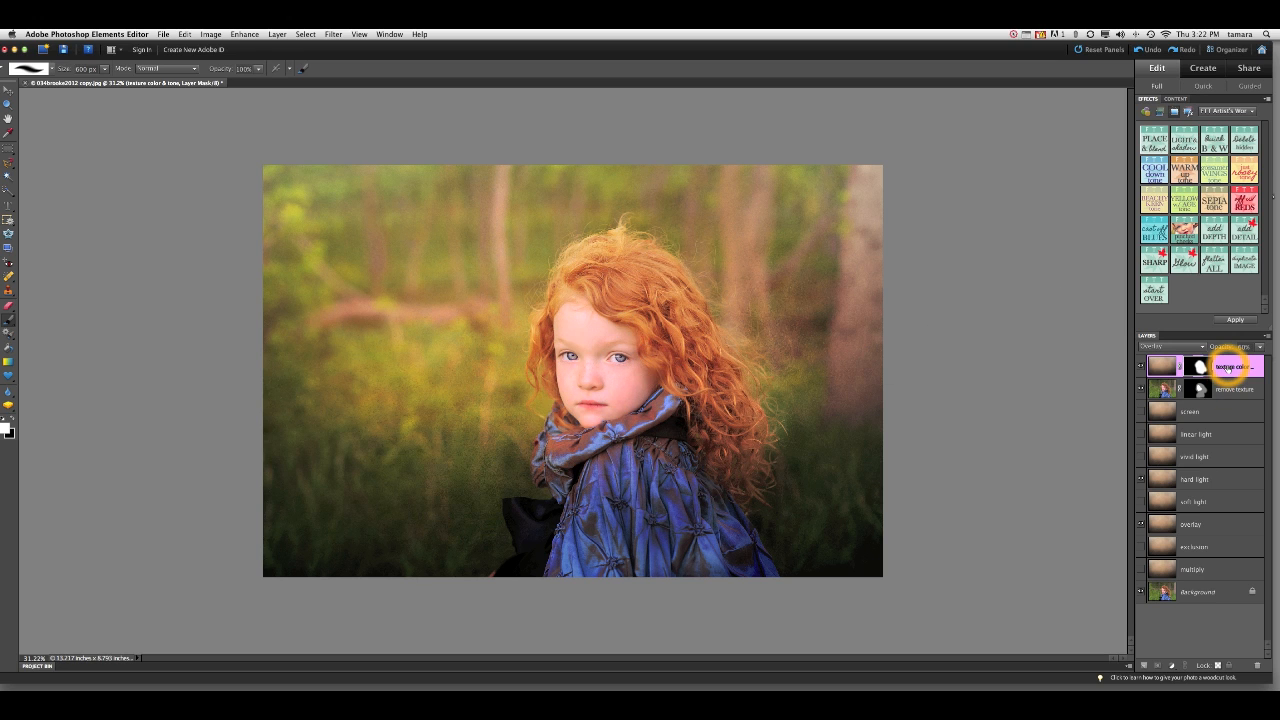
pyautogui.click(1192, 348)
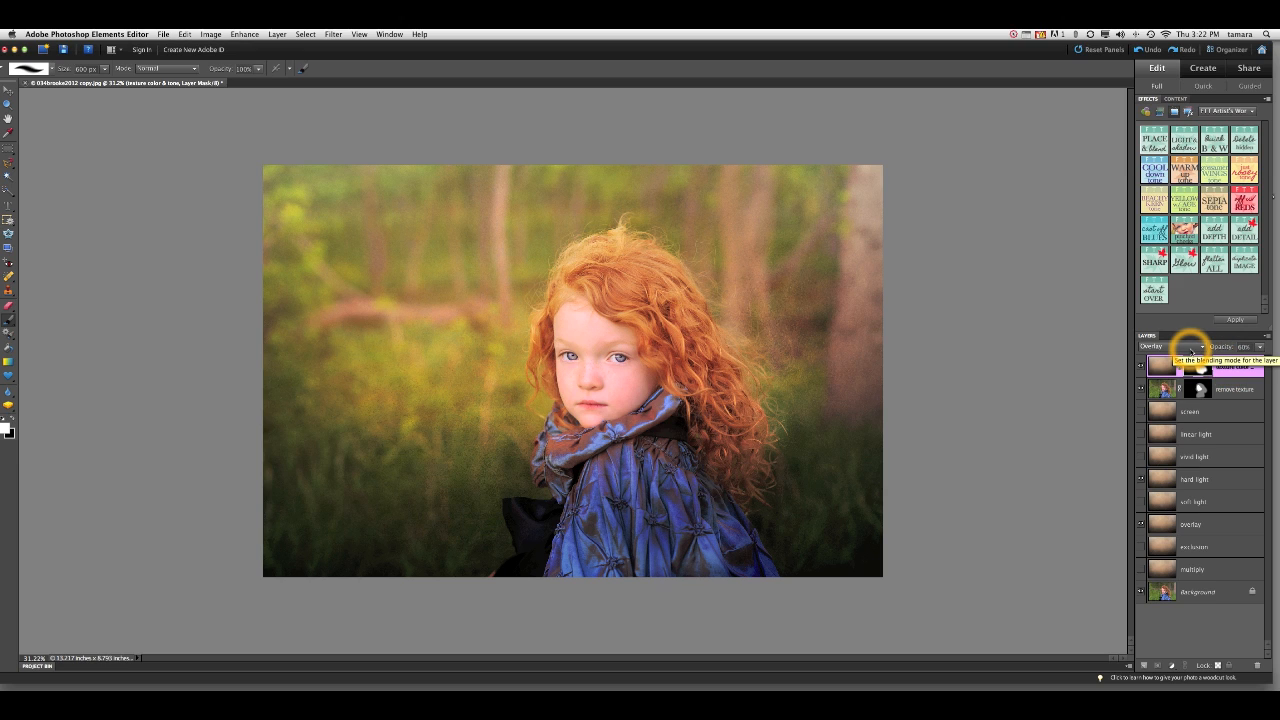
pyautogui.click(1260, 348)
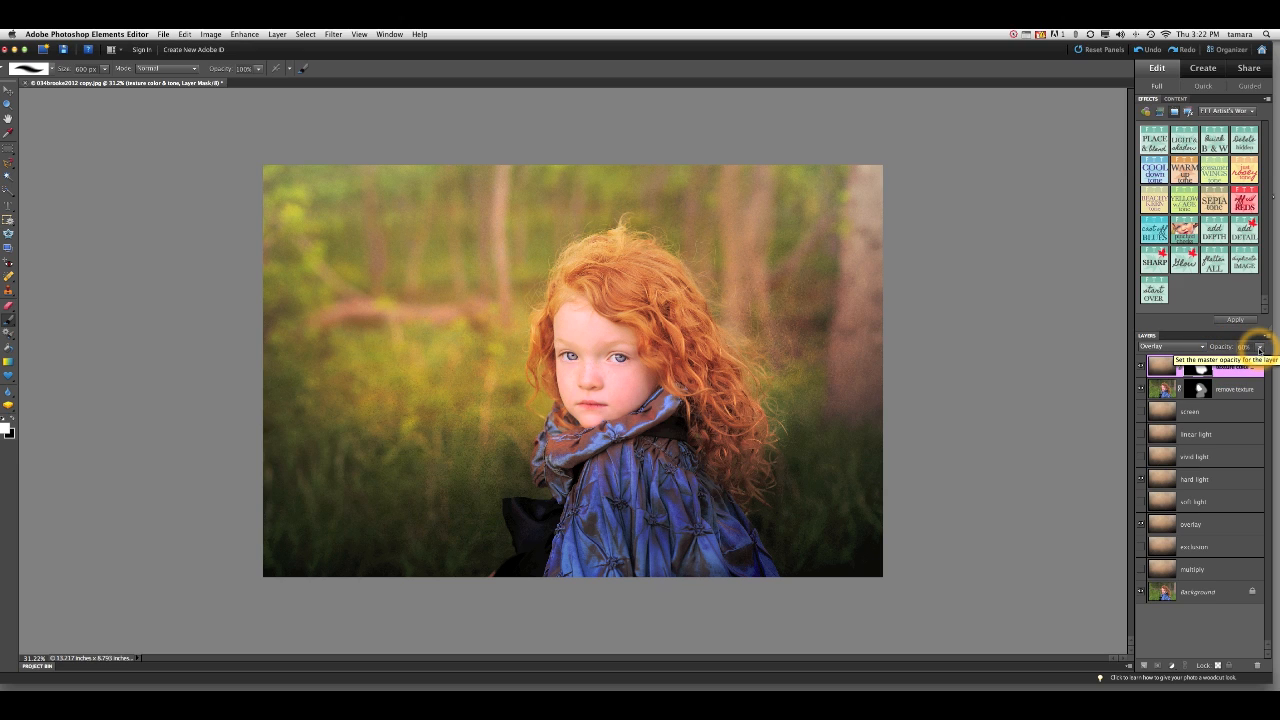
pyautogui.moveTo(1260, 348); pyautogui.dragTo(1236, 360)
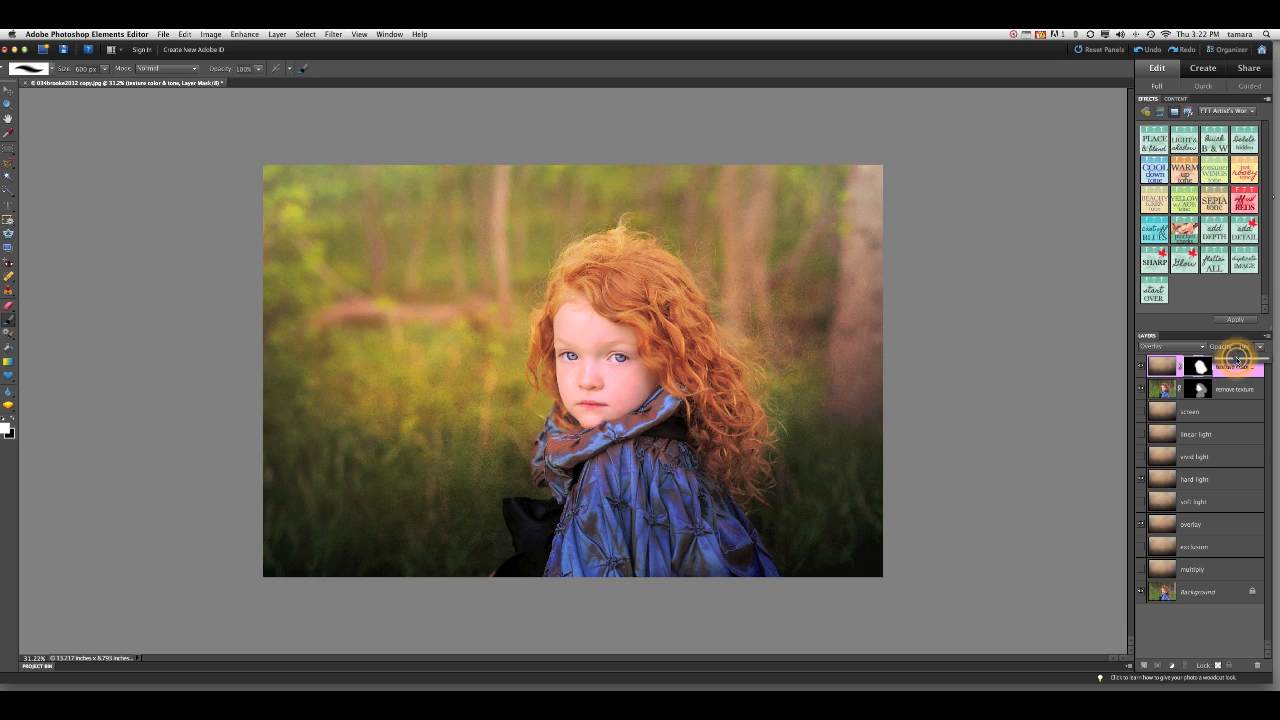
pyautogui.moveTo(1236, 360); pyautogui.dragTo(1239, 360)
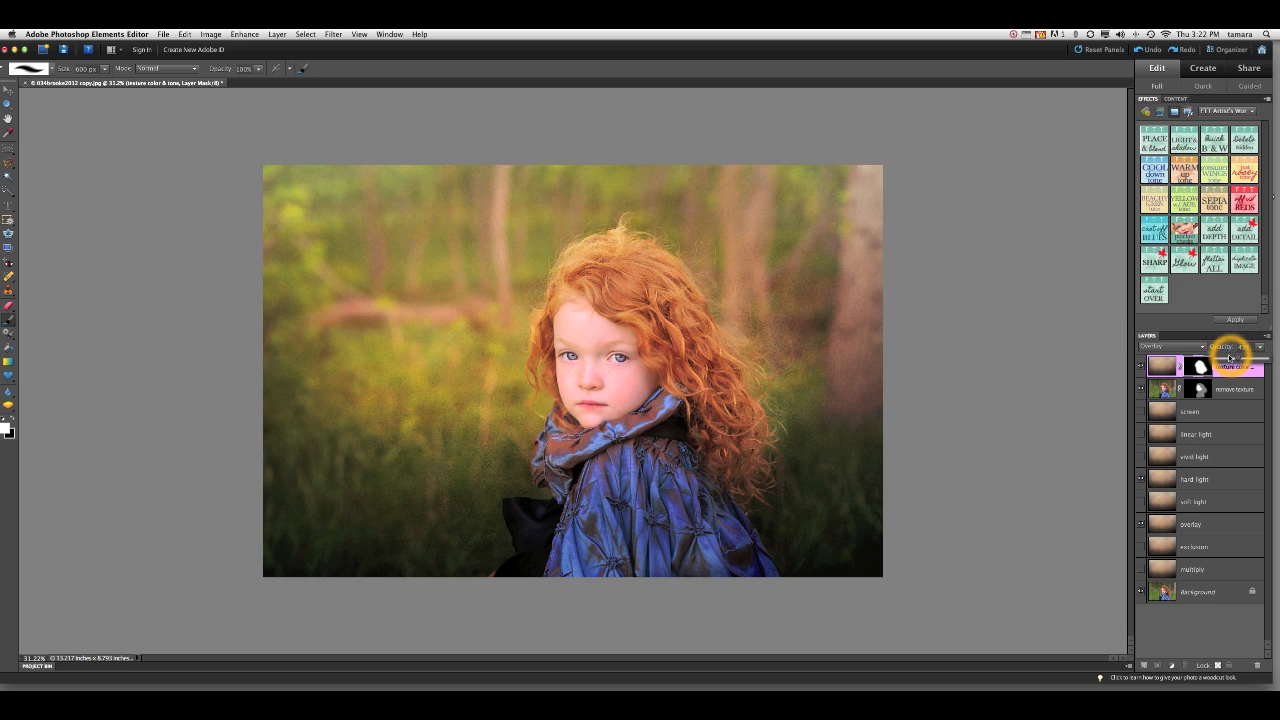
pyautogui.click(766, 478)
pyautogui.click(764, 482)
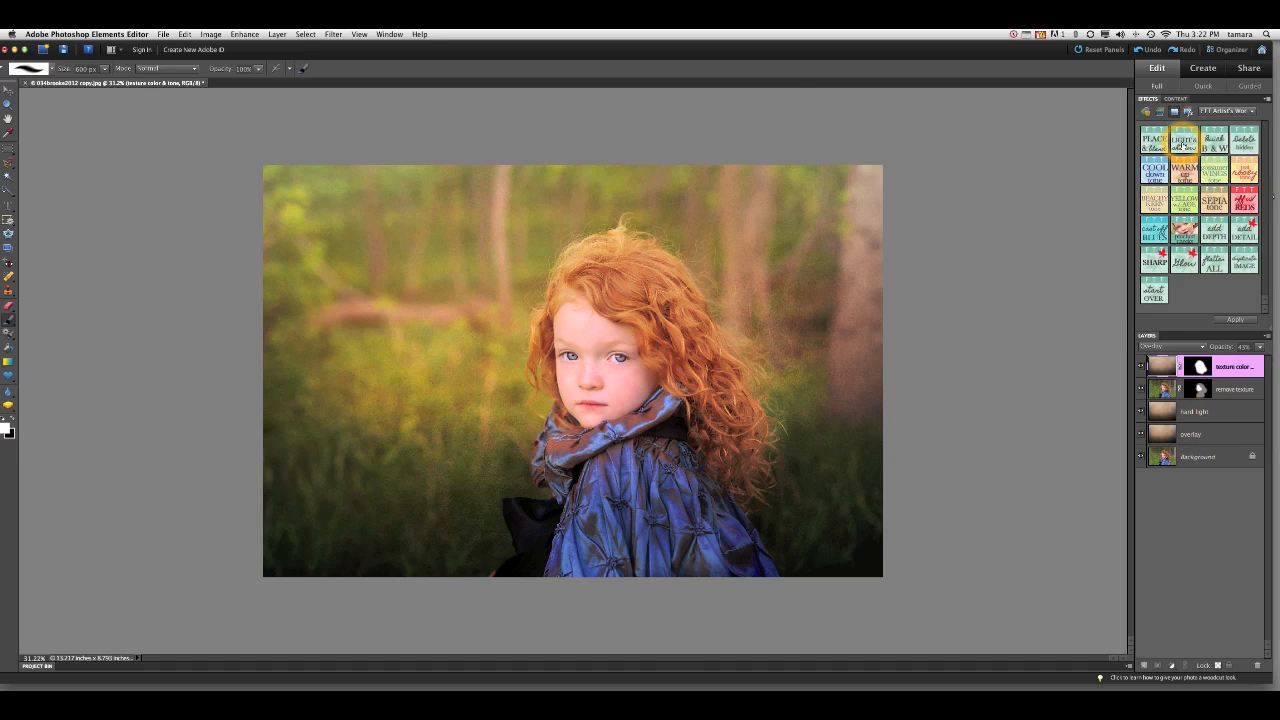
# Apply the Light & Shadow effect from the Effects panel.
pyautogui.doubleClick(1183, 143)
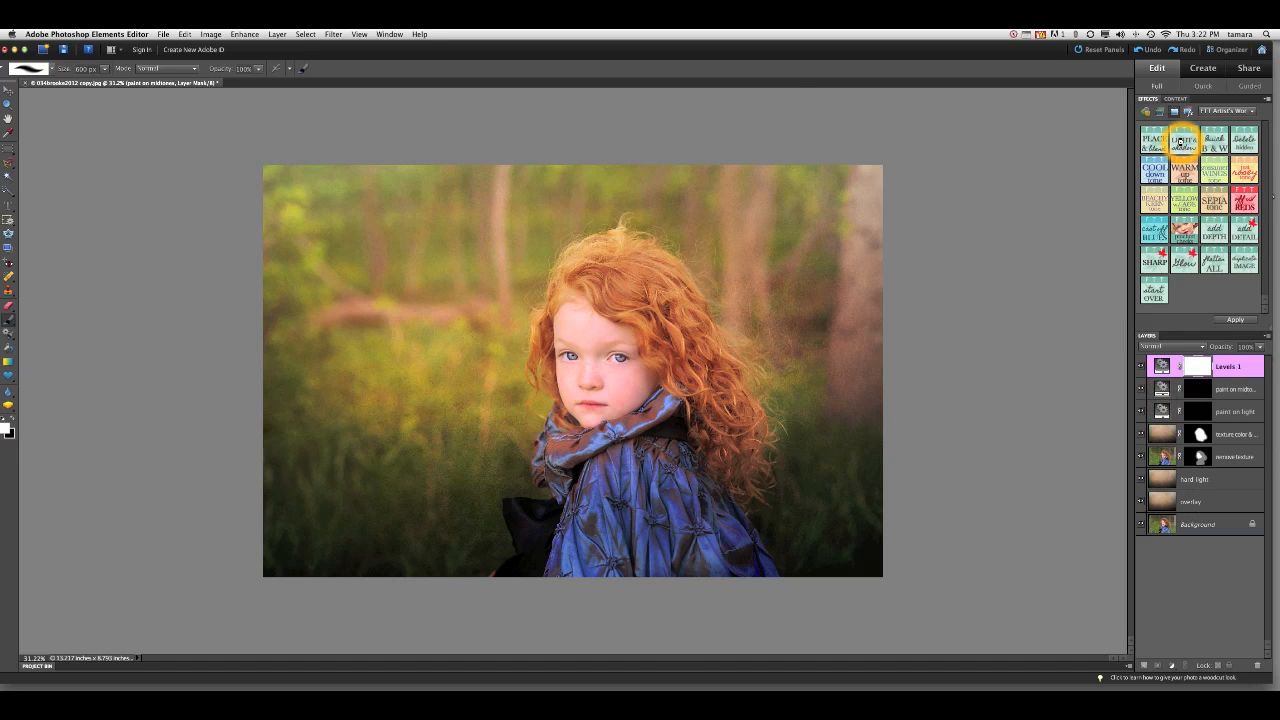
# Let the action add contrast and colour paint layers, continue past its dialog, and select paint on midtones.
pyautogui.click(1183, 143)
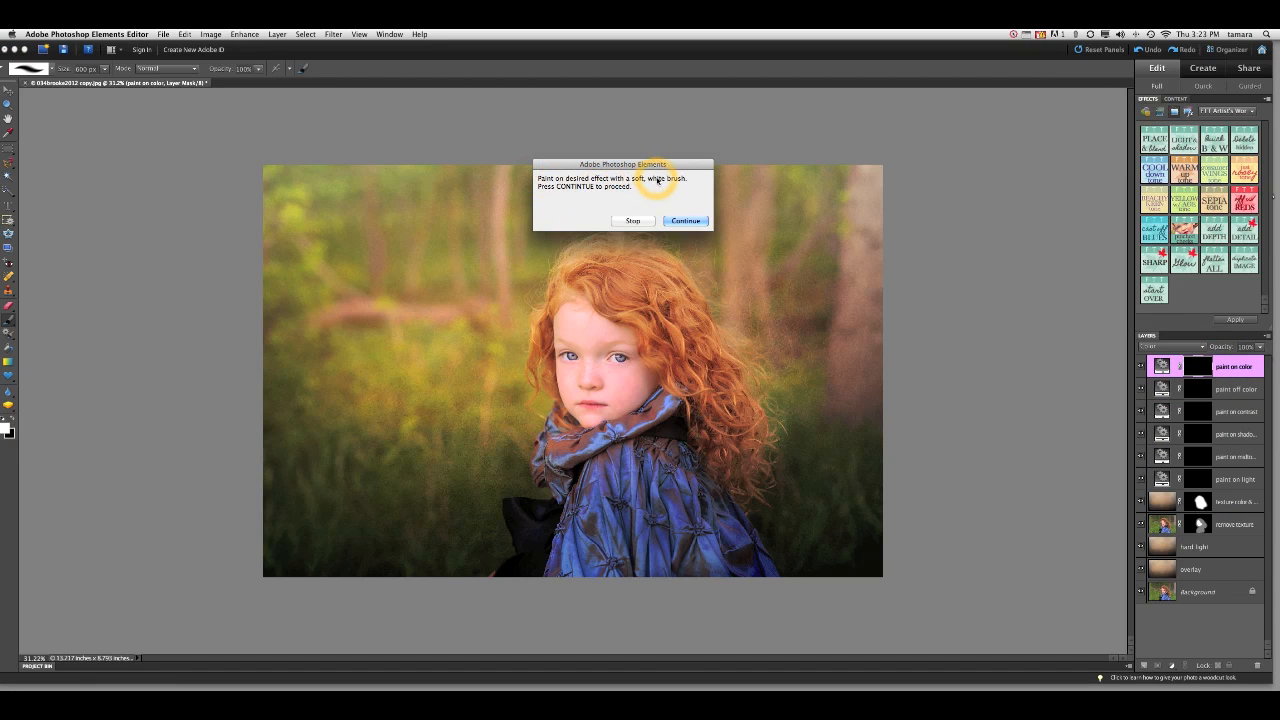
pyautogui.click(682, 221)
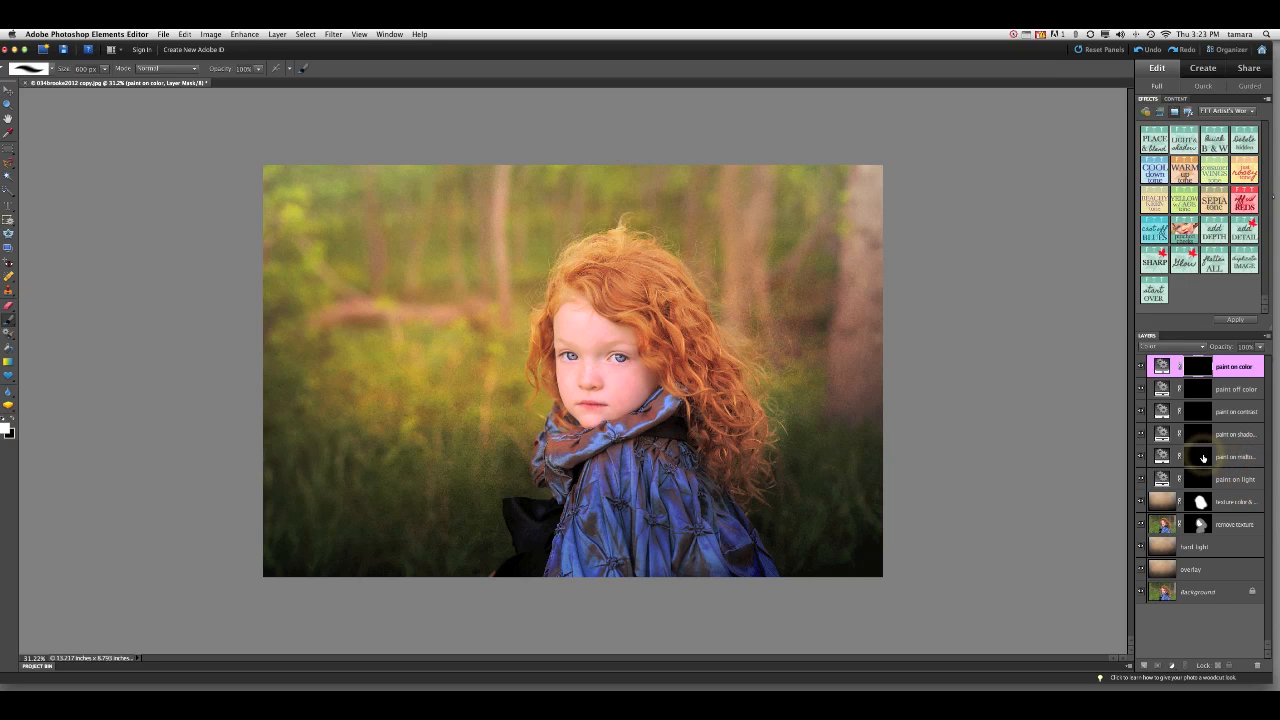
pyautogui.click(1234, 456)
# Paint white midtone brightening onto the girl's face, cheek and hair down toward the collar.
pyautogui.press(']')
pyautogui.press(']')
pyautogui.click(578, 338)
pyautogui.press('[')
pyautogui.press('[')
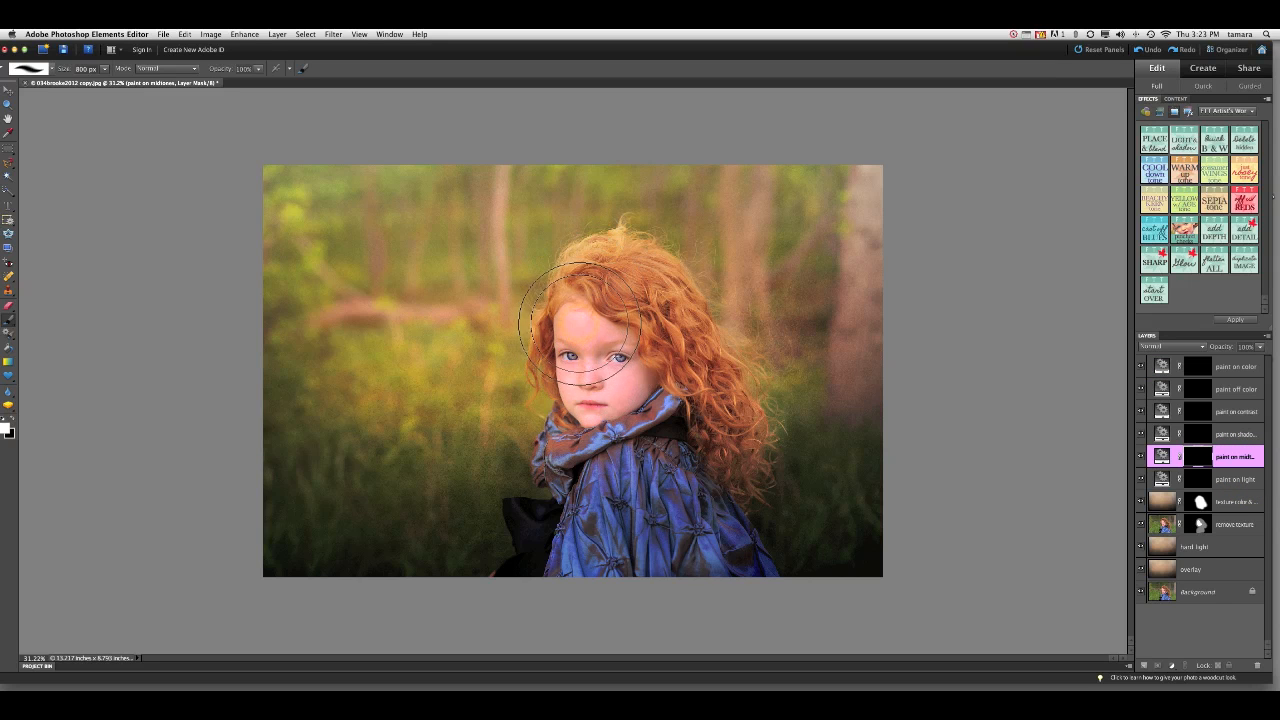
pyautogui.moveTo(586, 357); pyautogui.dragTo(608, 337)
pyautogui.click(580, 398)
pyautogui.moveTo(580, 398)
pyautogui.mouseDown()
pyautogui.moveTo(620, 278)
pyautogui.moveTo(671, 371)
pyautogui.mouseUp()
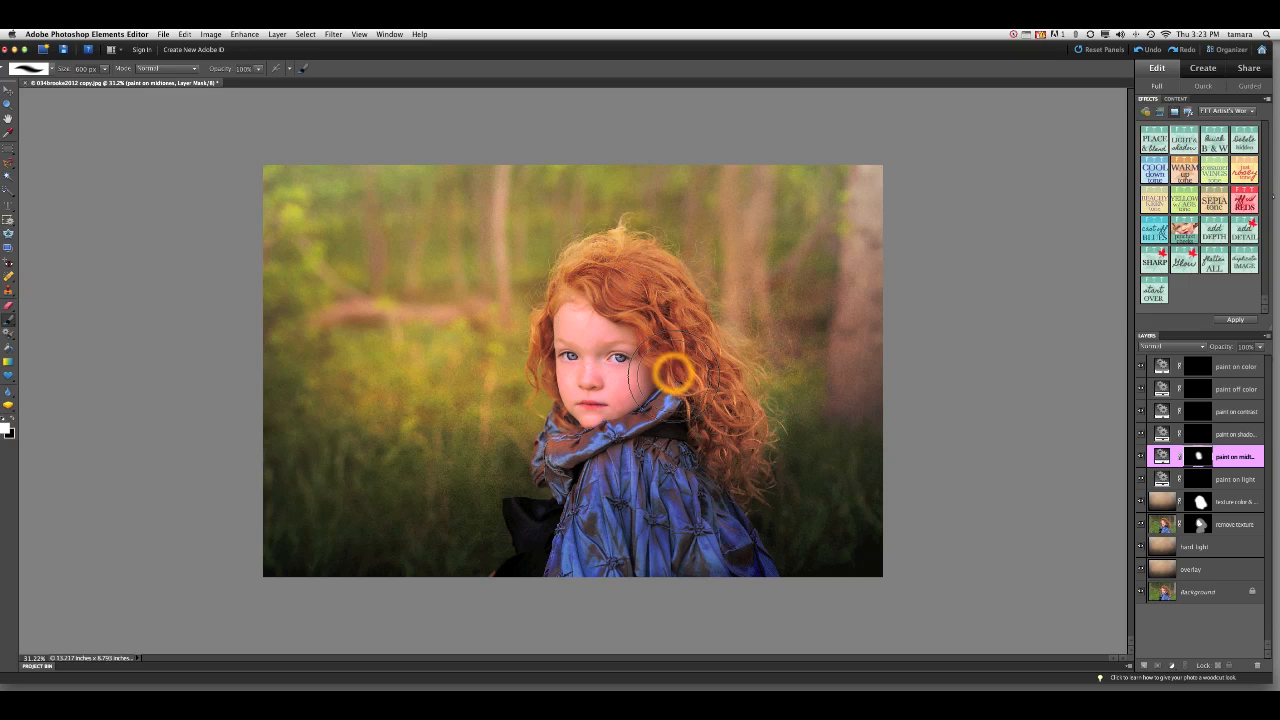
pyautogui.click(605, 418)
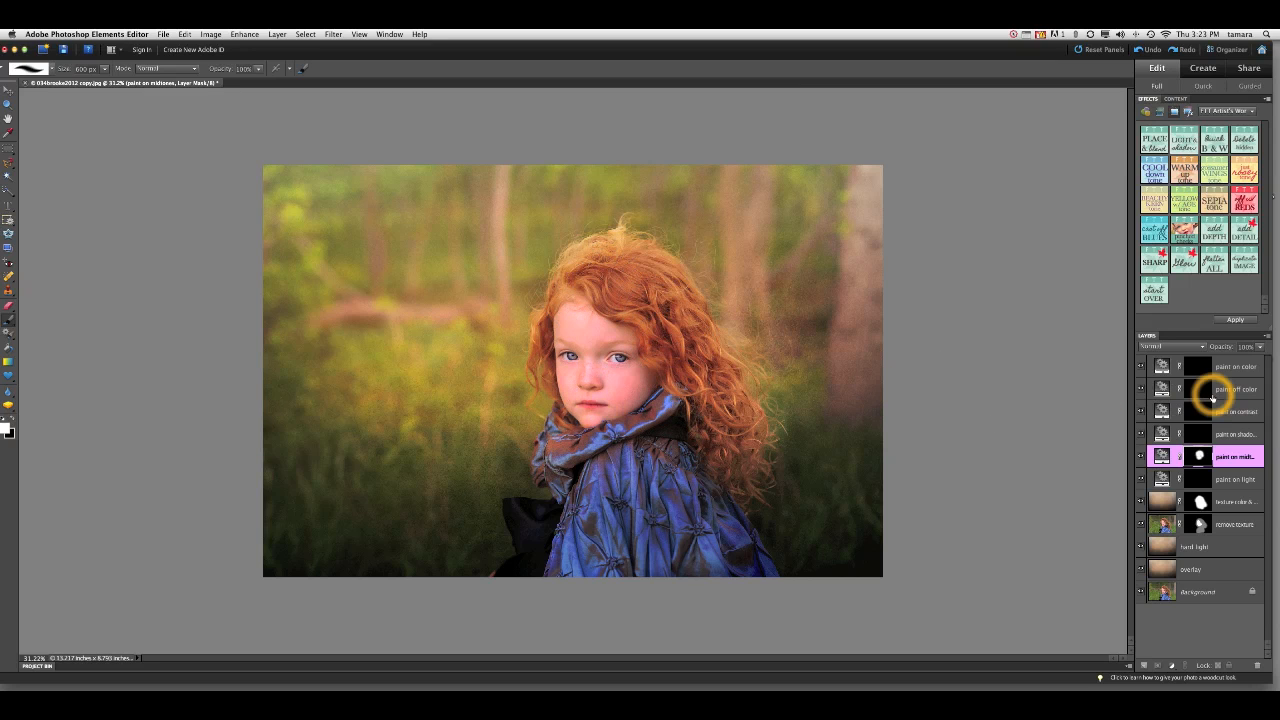
# Reduce the paint on midtones layer's opacity to about 61%.
pyautogui.click(1260, 347)
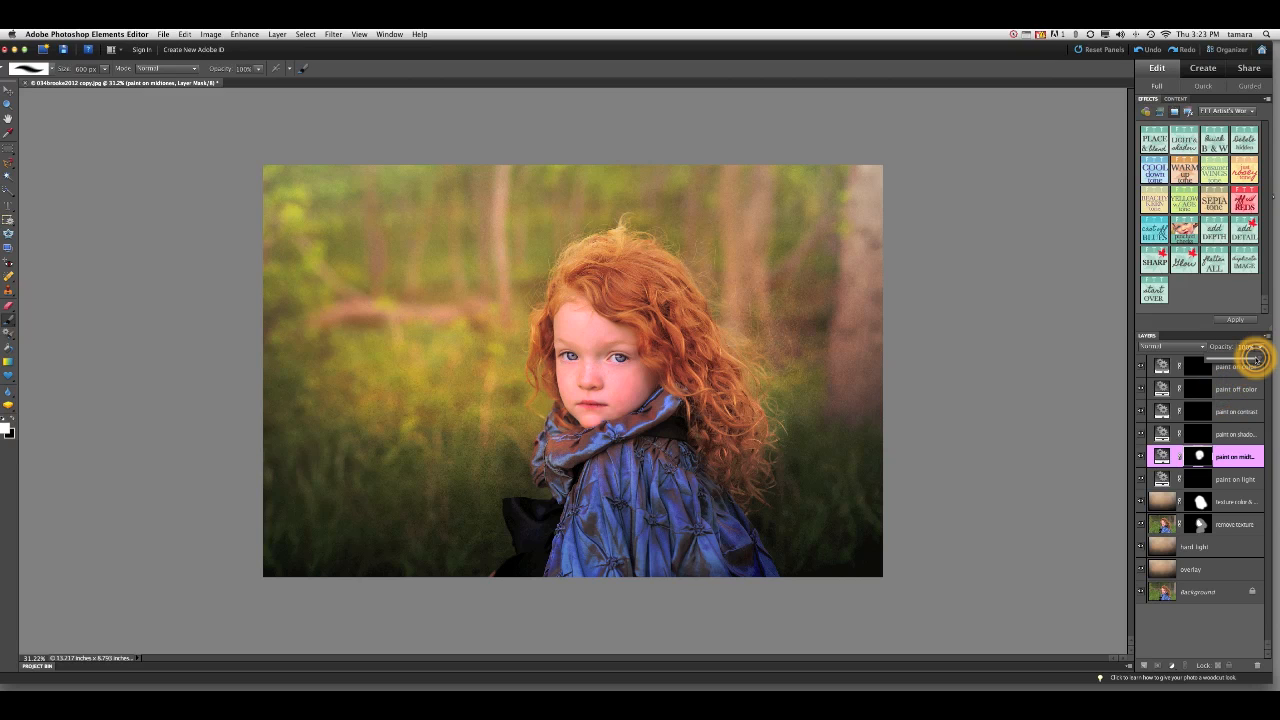
pyautogui.moveTo(1257, 356); pyautogui.dragTo(1240, 358)
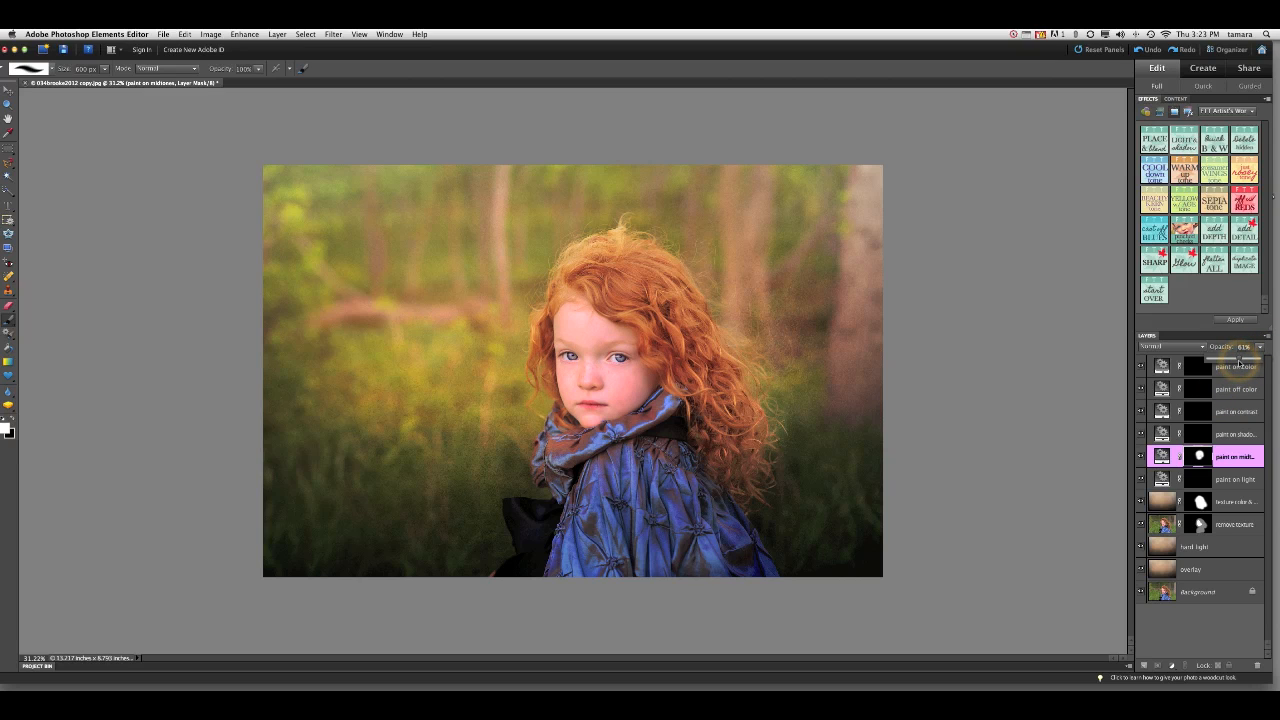
pyautogui.click(1240, 359)
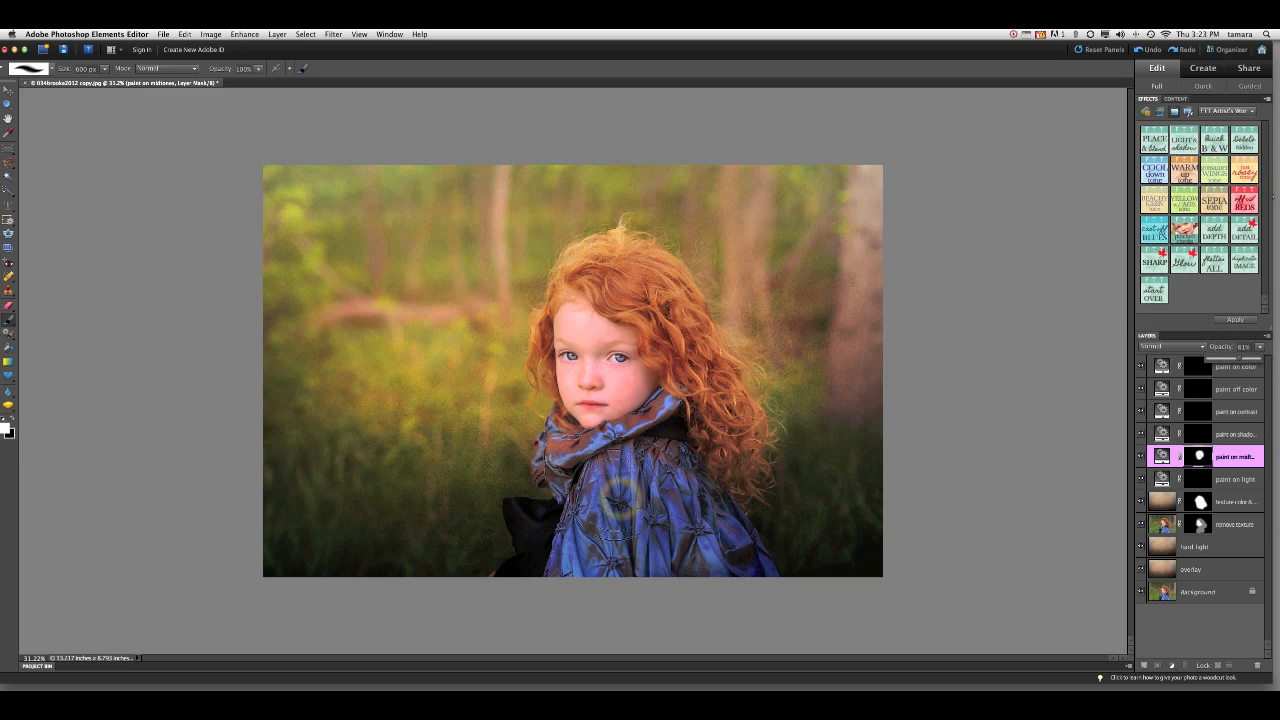
pyautogui.moveTo(1240, 400); pyautogui.dragTo(1217, 378)
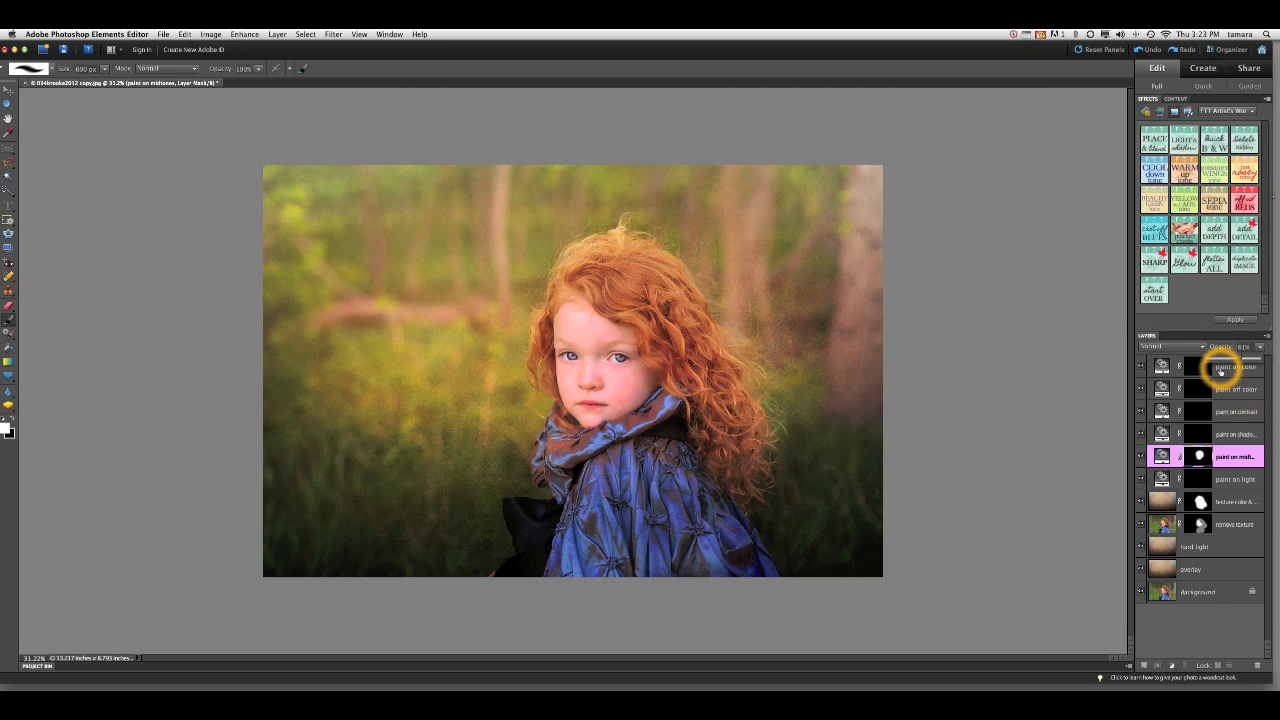
pyautogui.click(1220, 367)
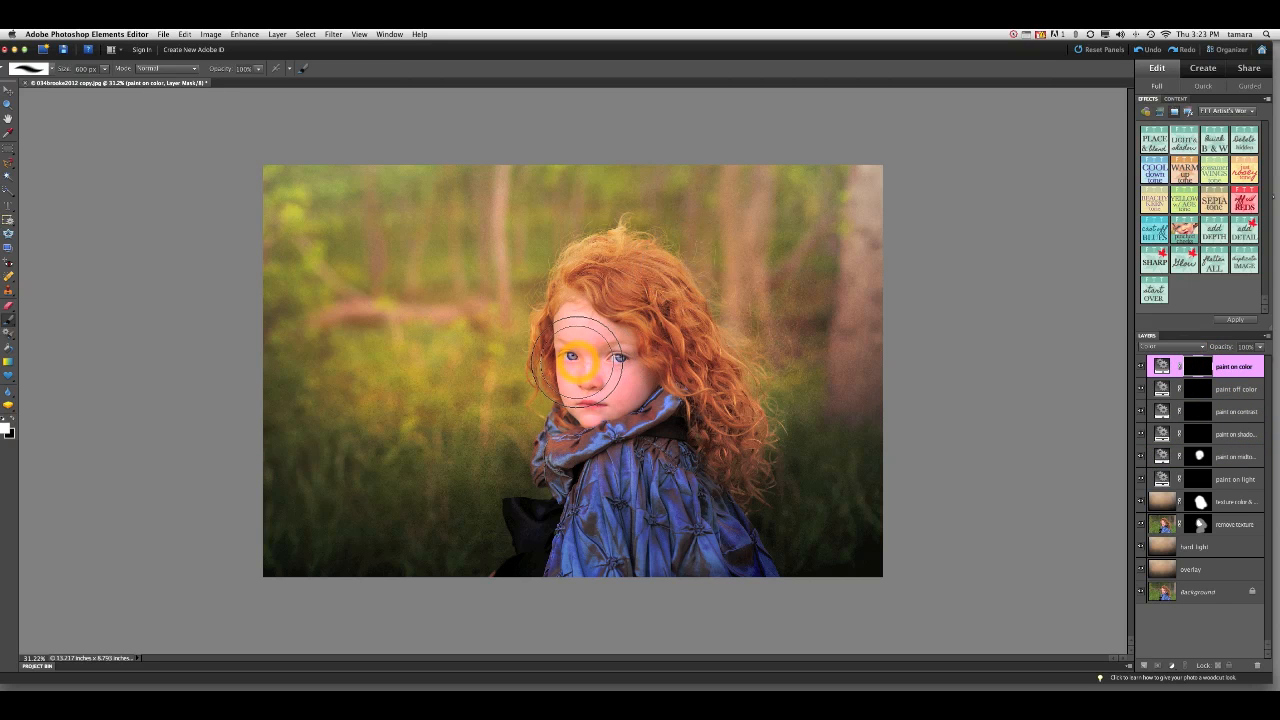
# Paint extra colour onto the girl's face and lower that layer to about 27% opacity.
pyautogui.moveTo(610, 352)
pyautogui.mouseDown()
pyautogui.moveTo(580, 330)
pyautogui.moveTo(580, 300)
pyautogui.mouseUp()
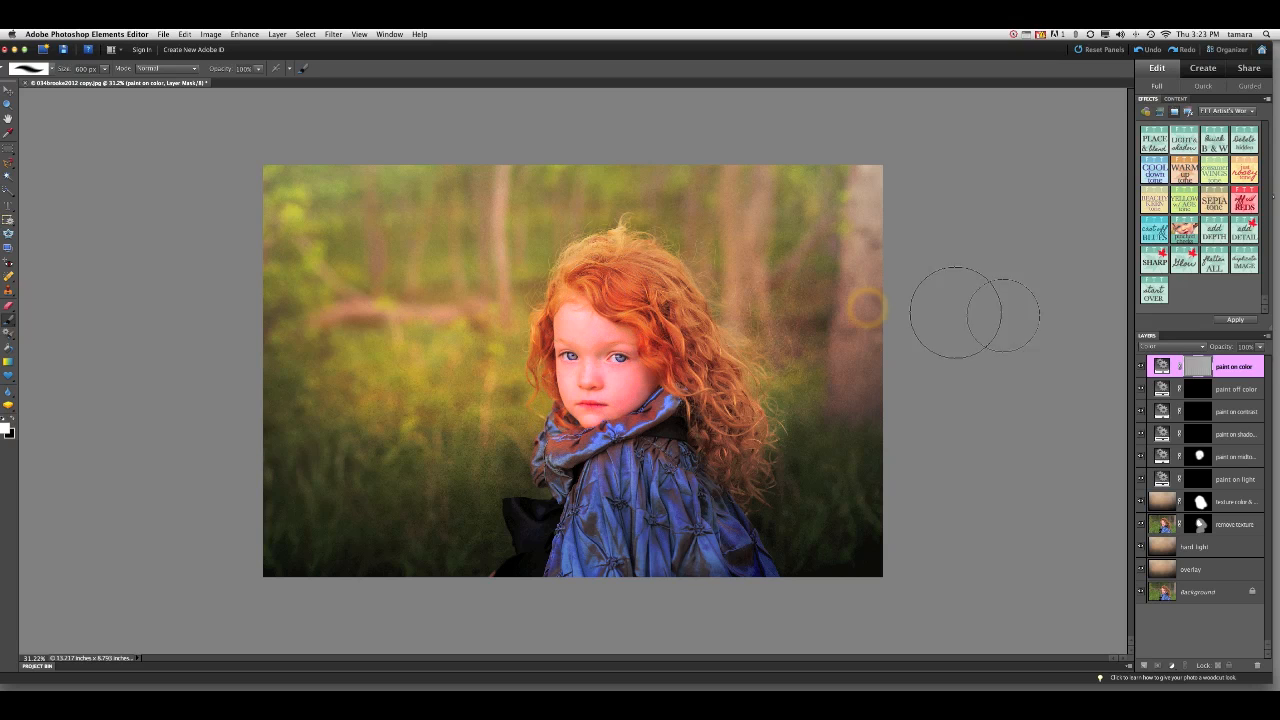
pyautogui.click(1260, 348)
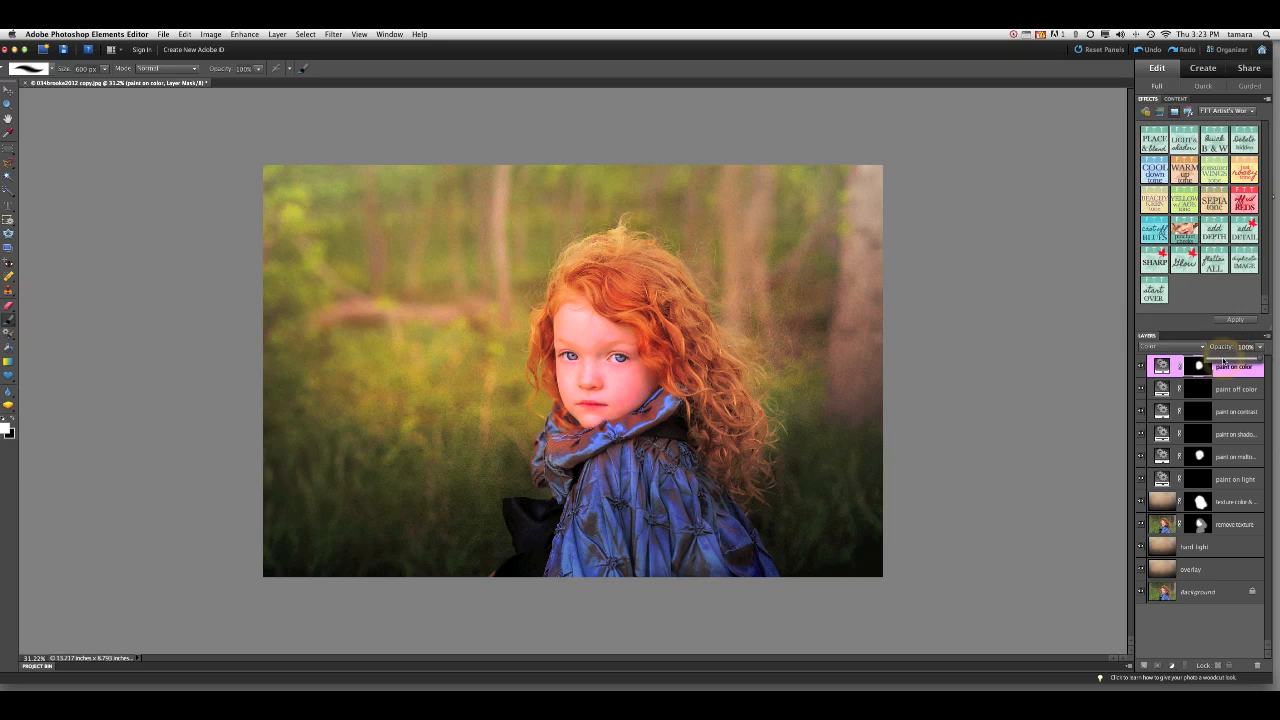
pyautogui.click(1222, 358)
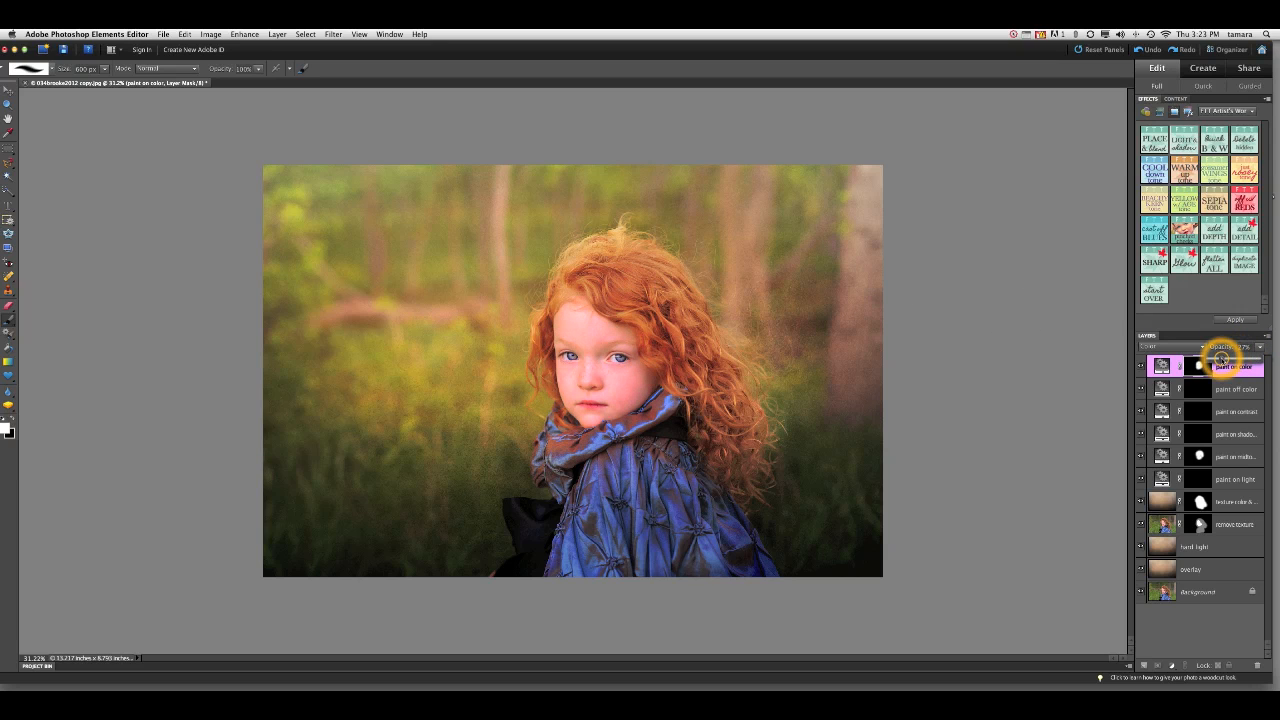
# Mask the added colour off her hair with a smaller black brush.
pyautogui.press('[')
pyautogui.press('[')
pyautogui.press('[')
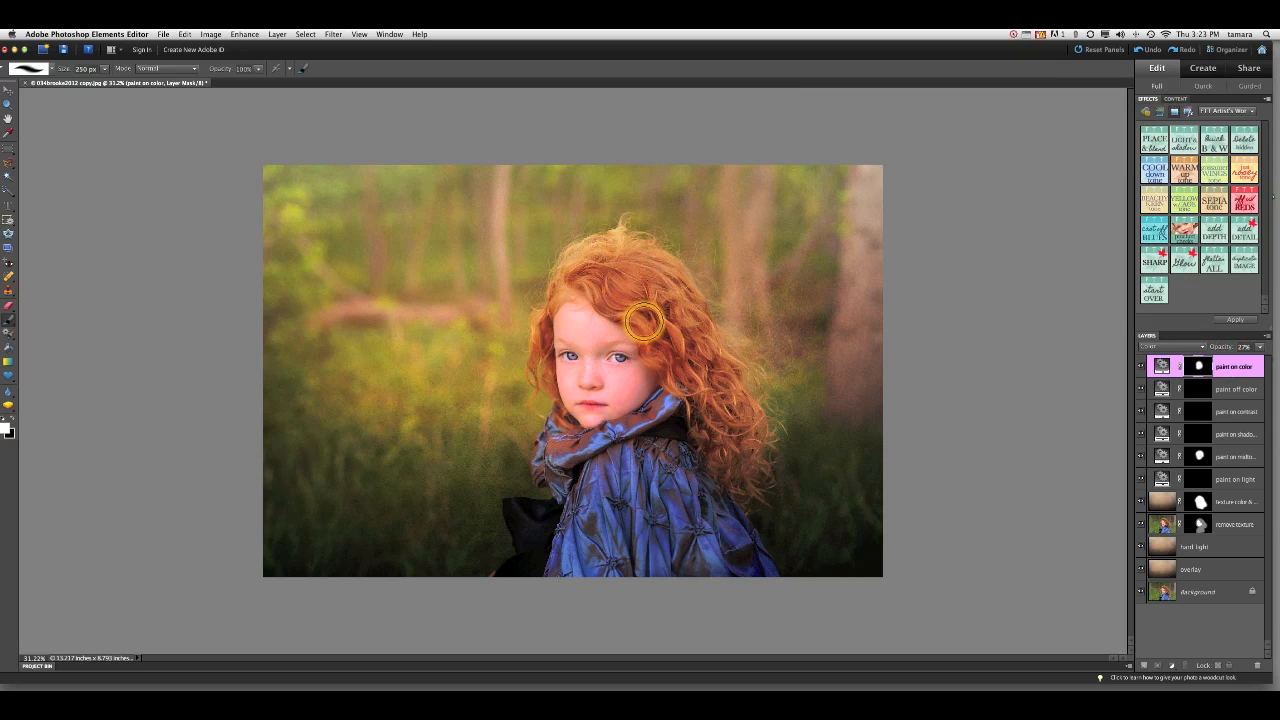
pyautogui.press('x')
pyautogui.moveTo(623, 309)
pyautogui.mouseDown()
pyautogui.moveTo(681, 371)
pyautogui.moveTo(691, 361)
pyautogui.moveTo(651, 426)
pyautogui.moveTo(560, 451)
pyautogui.mouseUp()
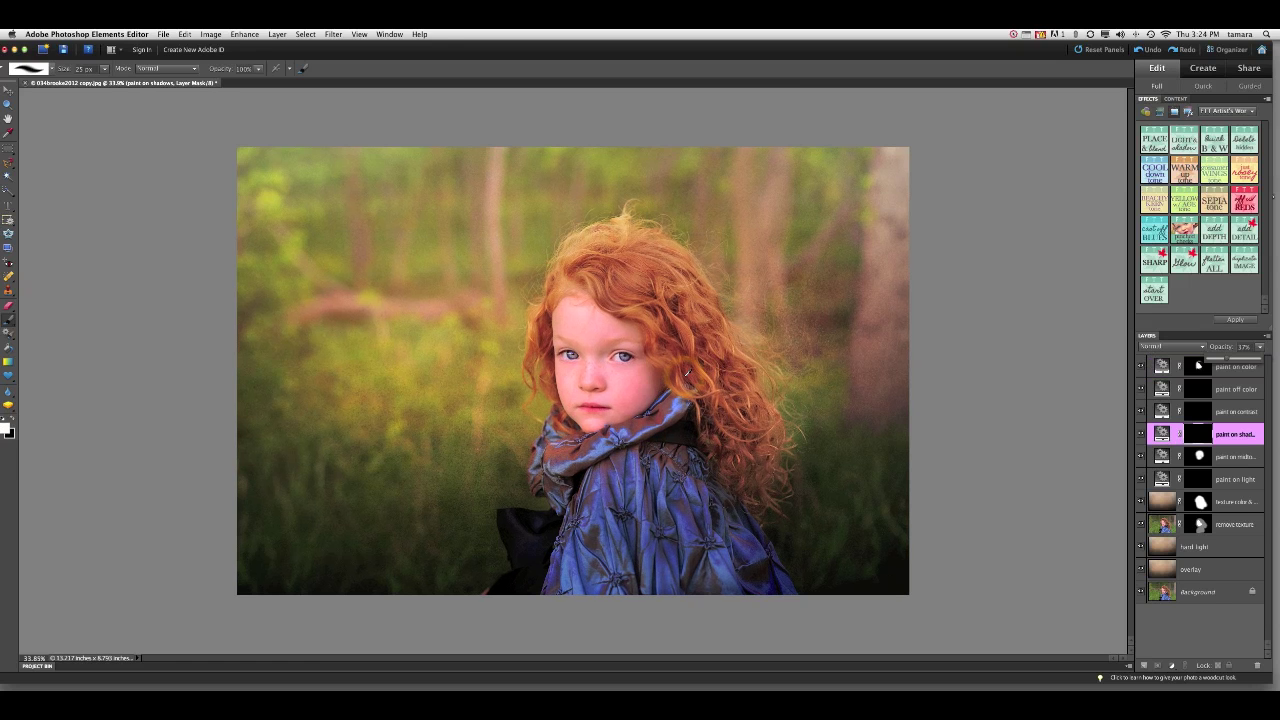
pyautogui.click(685, 376)
pyautogui.click(685, 376)
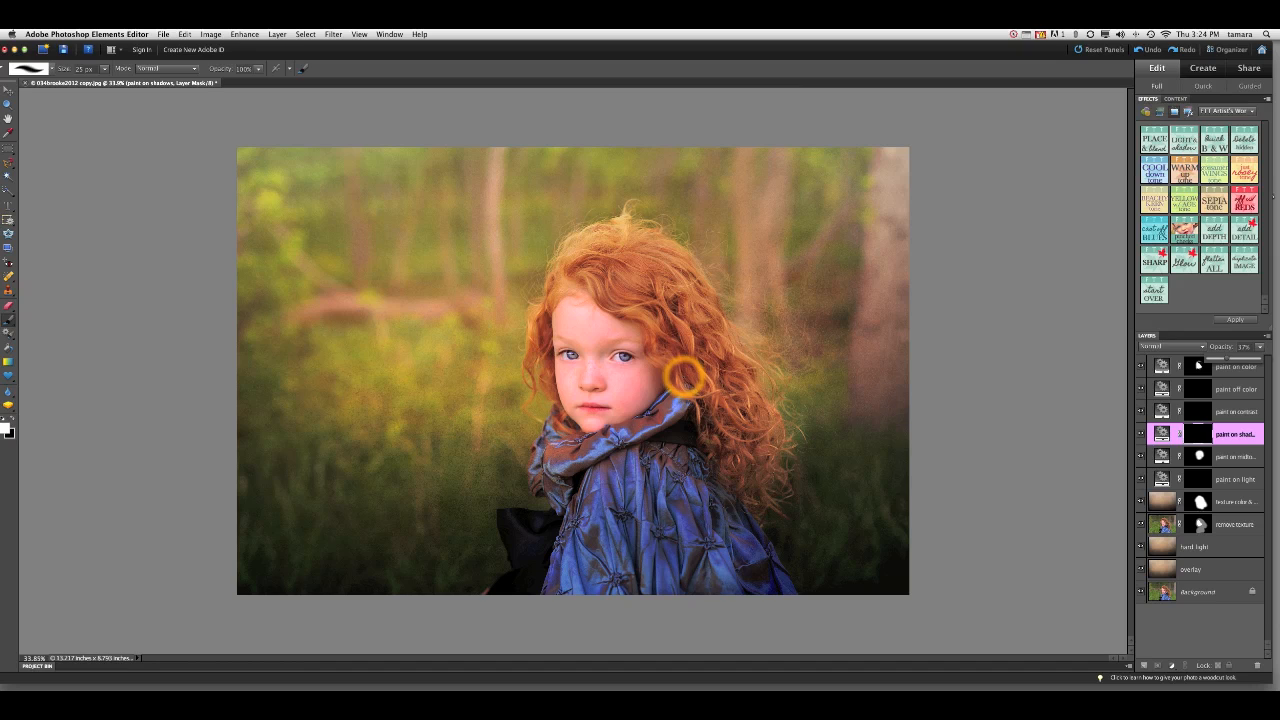
pyautogui.click(685, 377)
pyautogui.click(684, 377)
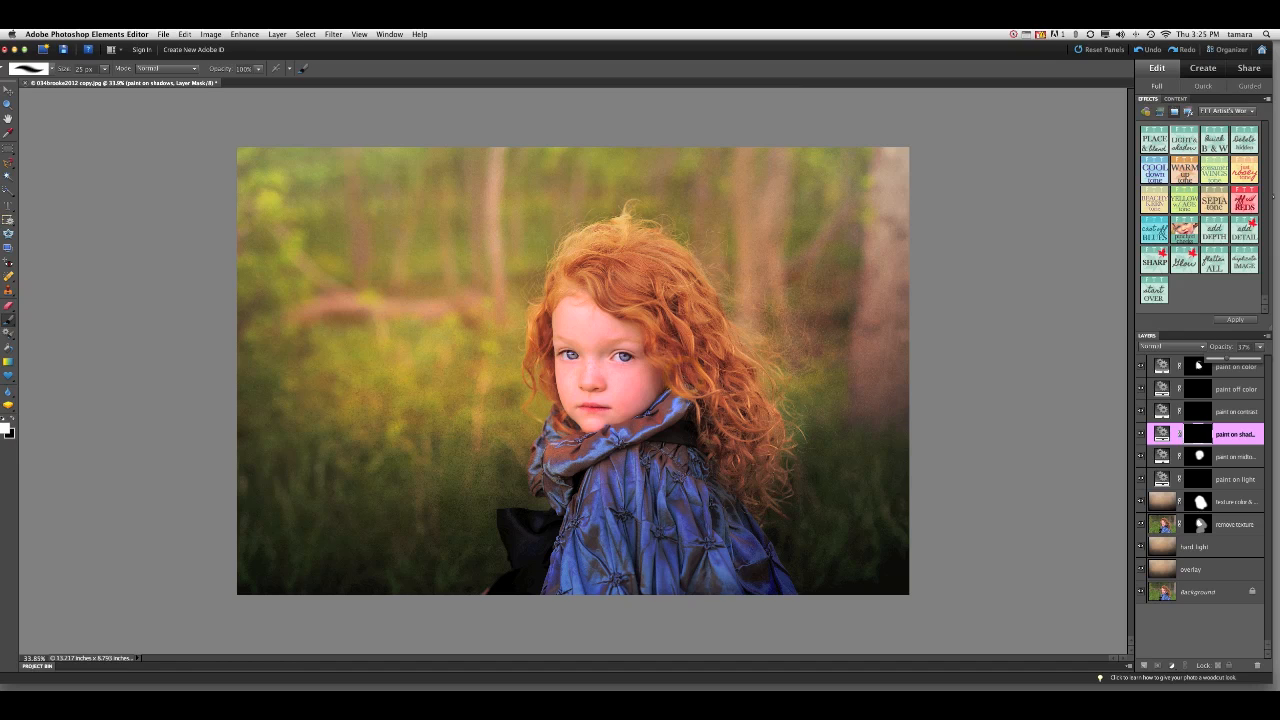
pyautogui.click(684, 377)
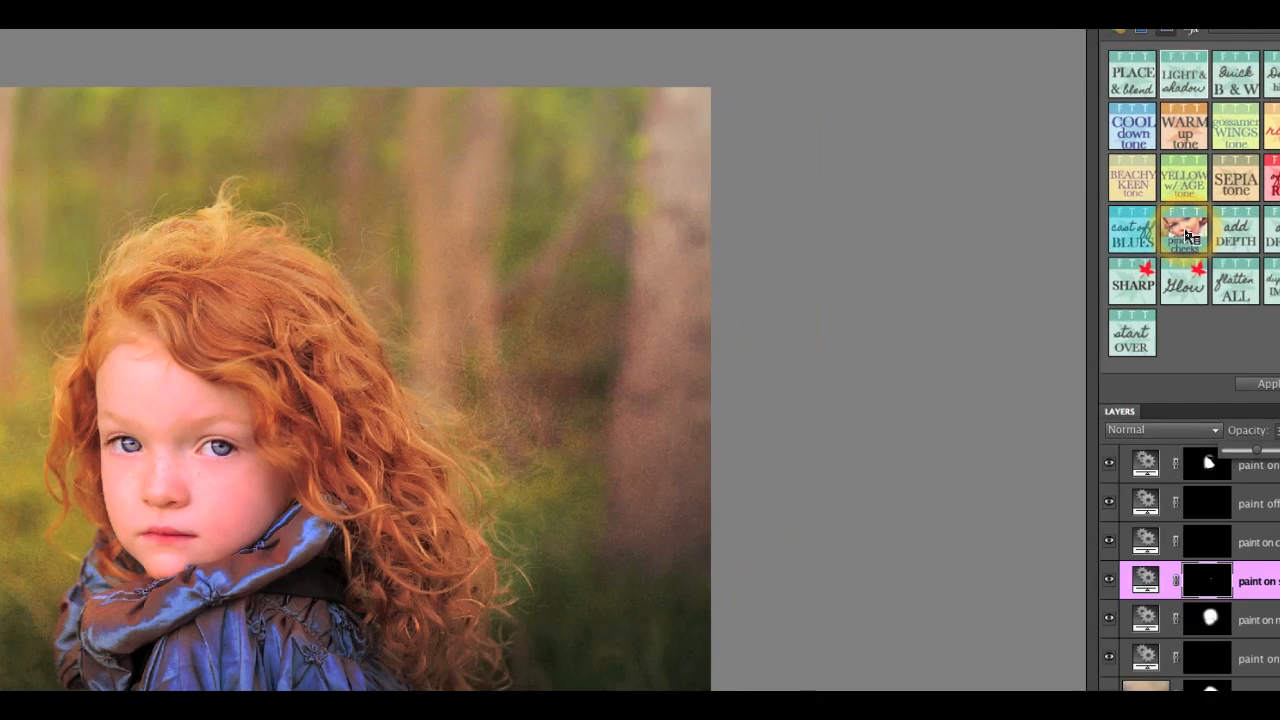
# Apply the Pinched Cheeks effect and continue past its instructions.
pyautogui.click(1200, 228)
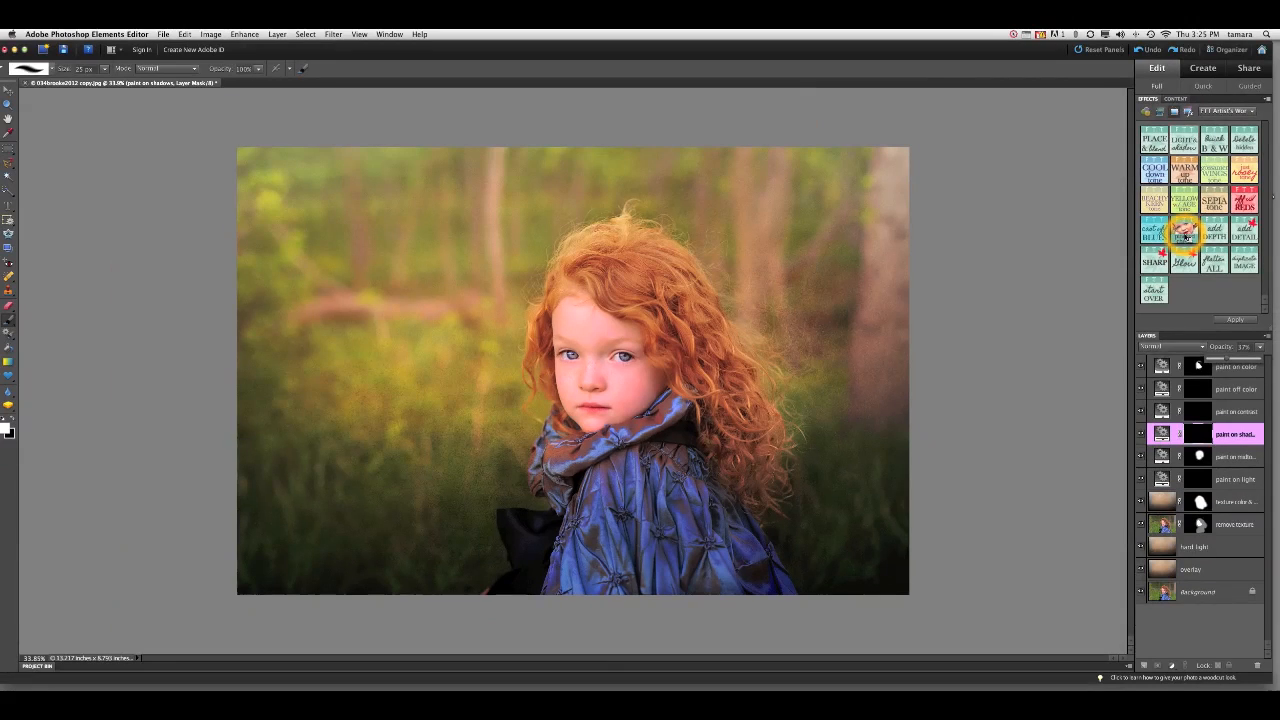
pyautogui.click(1185, 230)
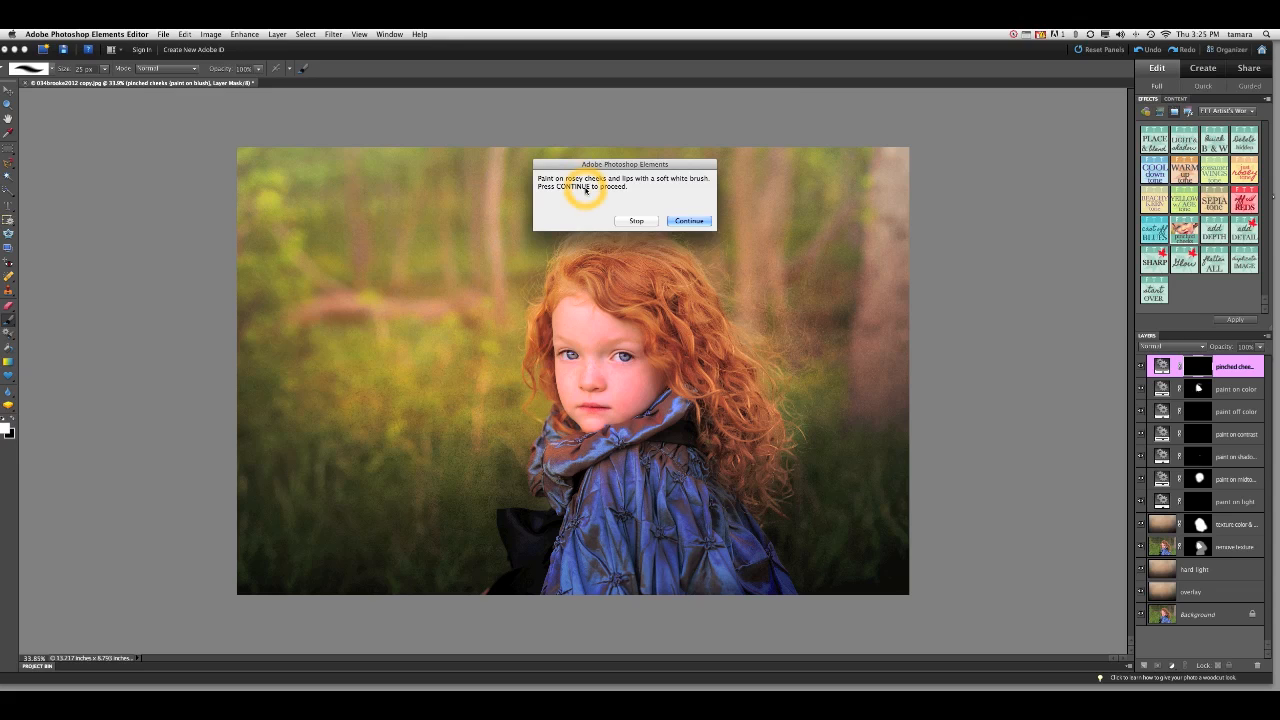
pyautogui.click(688, 221)
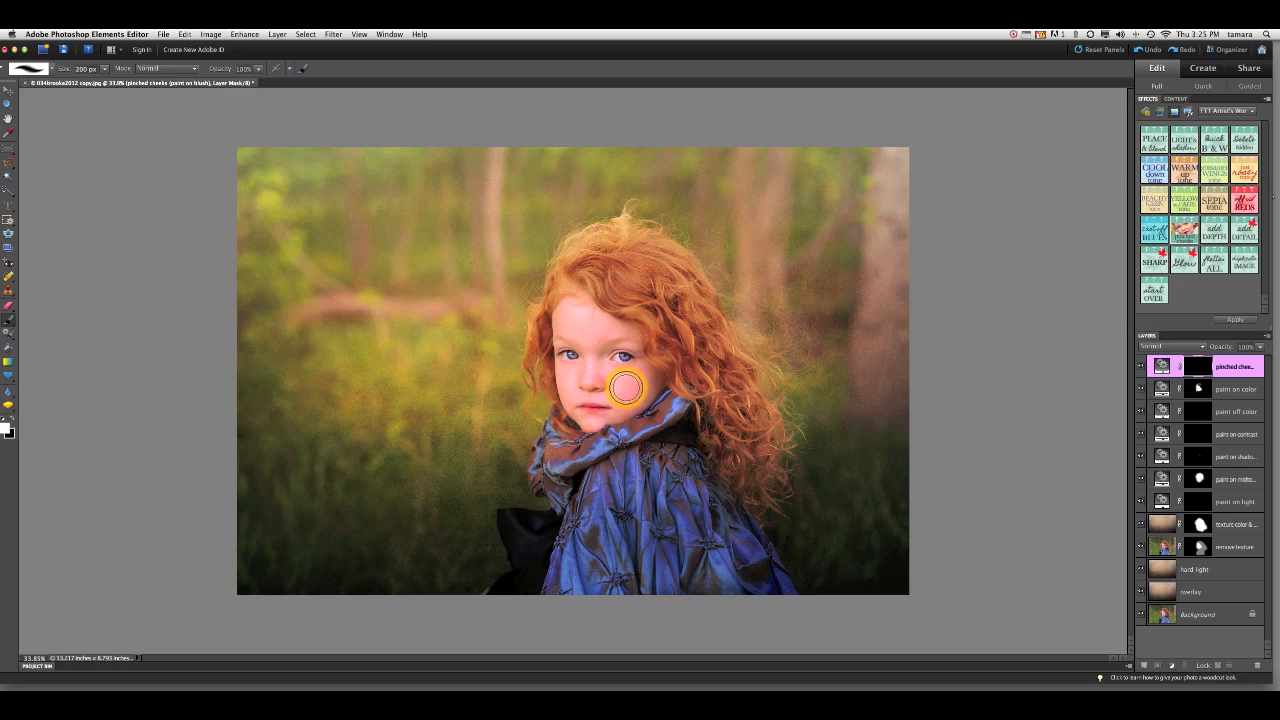
# Paint pink blush across both of the girl's cheeks on the layer mask.
pyautogui.moveTo(626, 388); pyautogui.dragTo(619, 379)
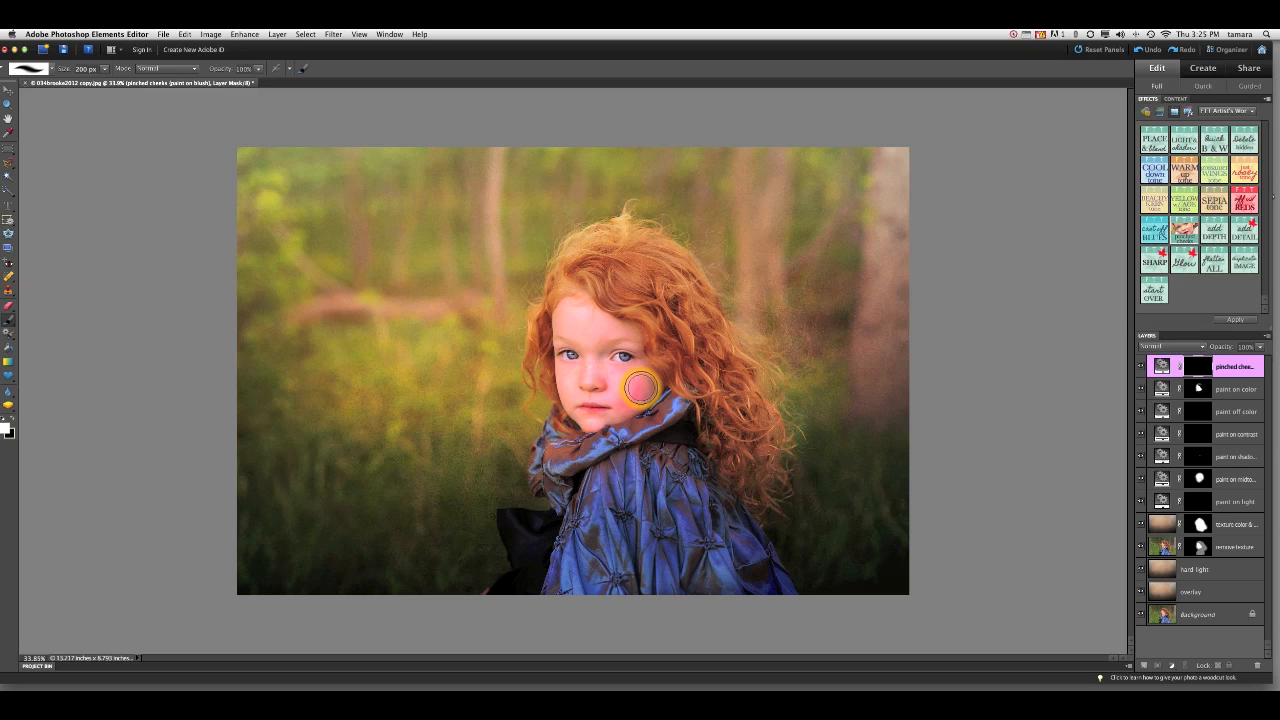
pyautogui.moveTo(626, 383)
pyautogui.mouseDown()
pyautogui.moveTo(578, 393)
pyautogui.moveTo(563, 377)
pyautogui.moveTo(565, 393)
pyautogui.moveTo(563, 376)
pyautogui.mouseUp()
pyautogui.press('[')
pyautogui.click(1259, 346)
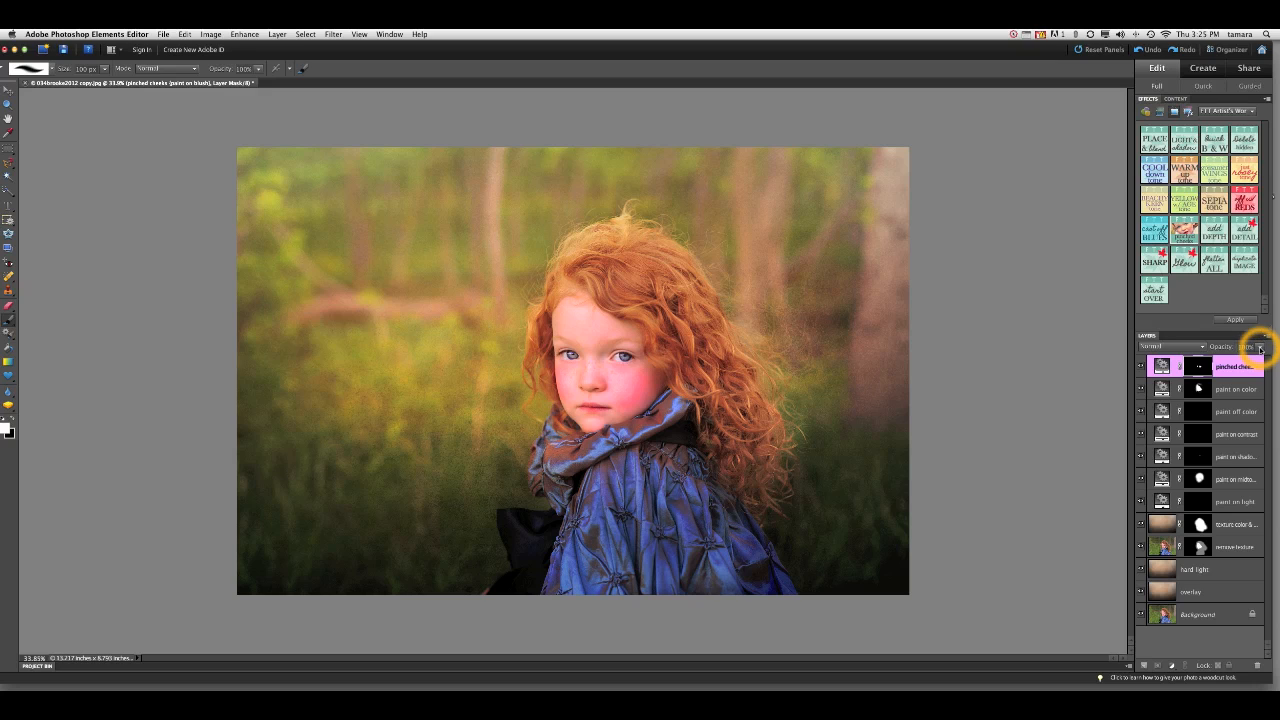
# Lower the pinched-cheeks blush layer to roughly 29% opacity.
pyautogui.moveTo(1228, 358); pyautogui.dragTo(1228, 360)
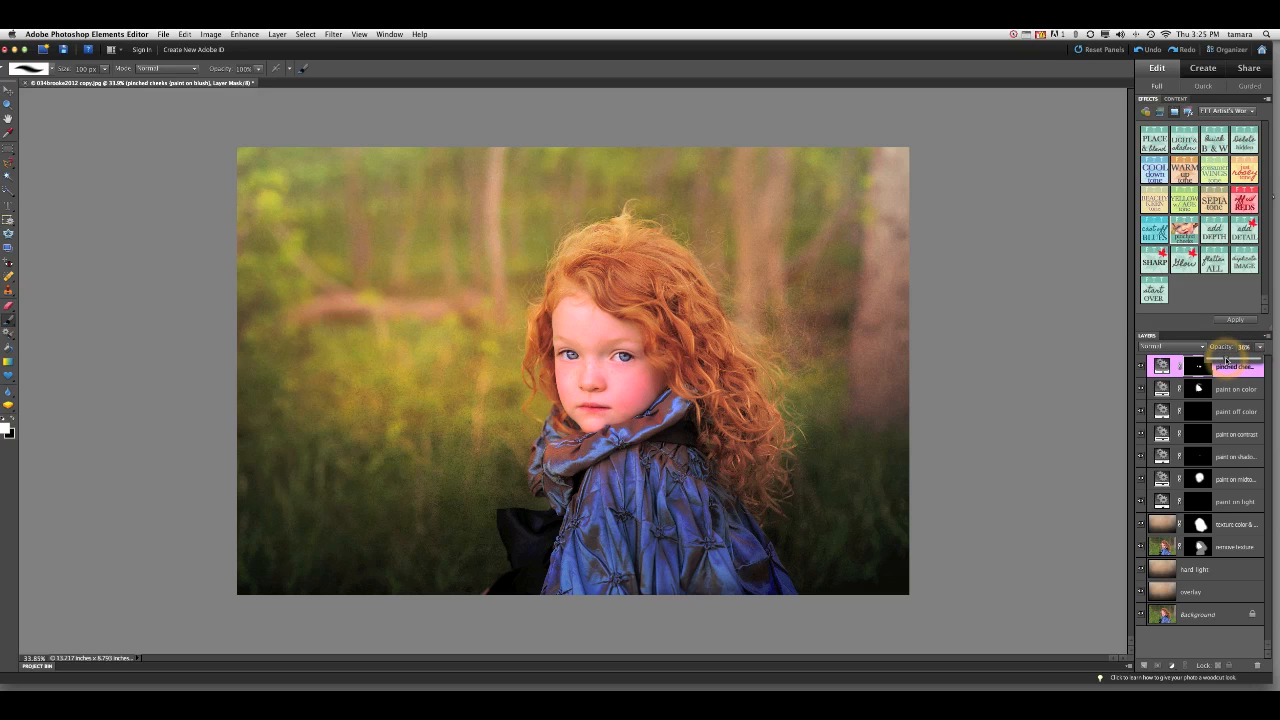
pyautogui.moveTo(1227, 360); pyautogui.dragTo(1224, 360)
pyautogui.click(1141, 367)
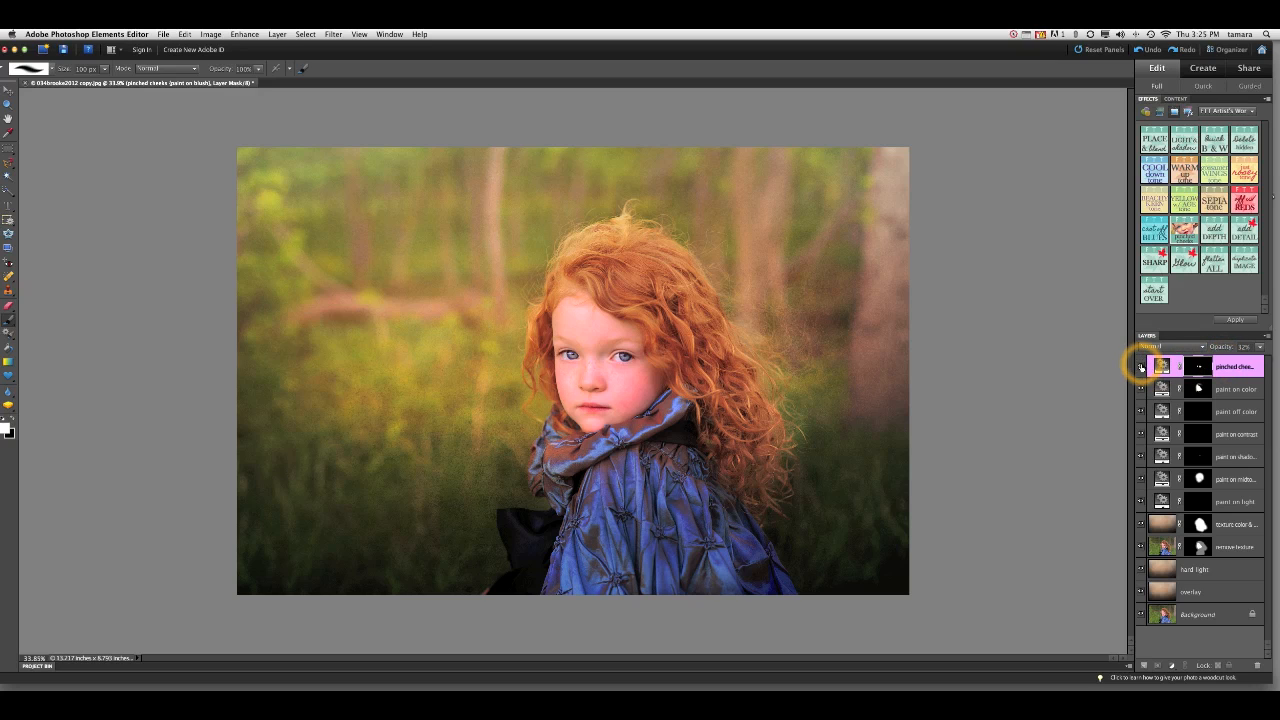
pyautogui.click(1141, 367)
pyautogui.click(1259, 346)
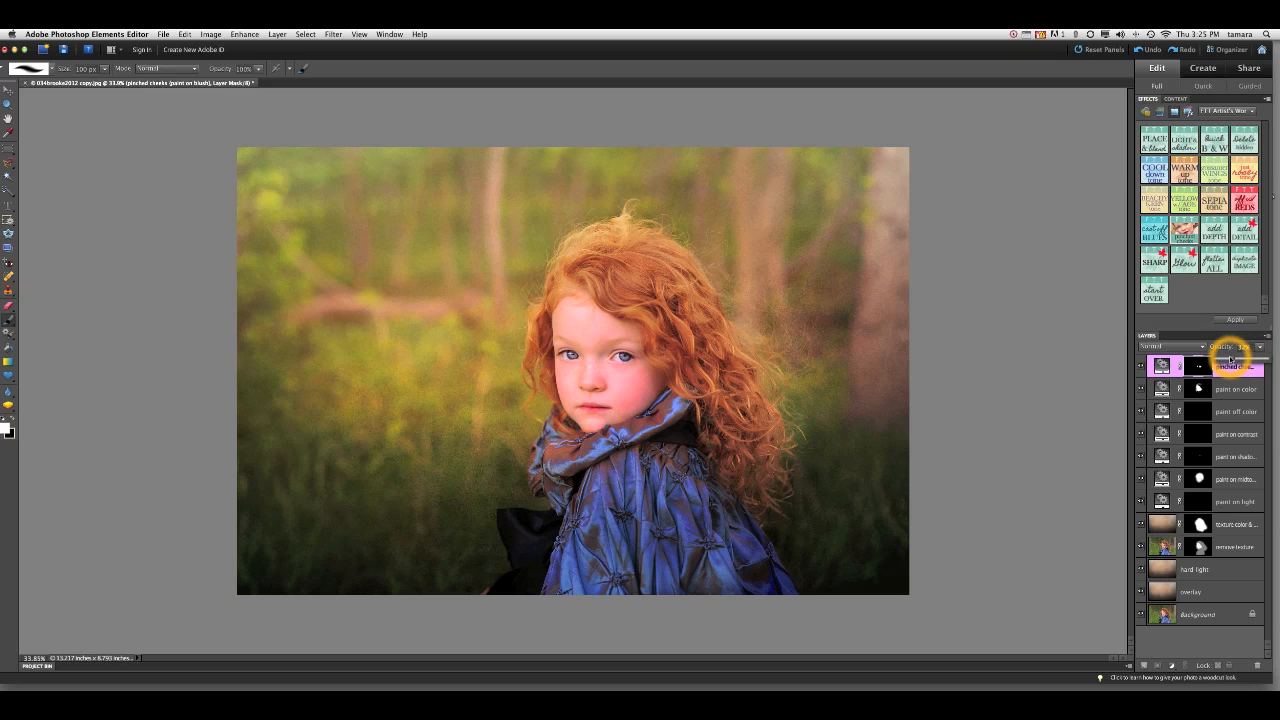
pyautogui.click(921, 373)
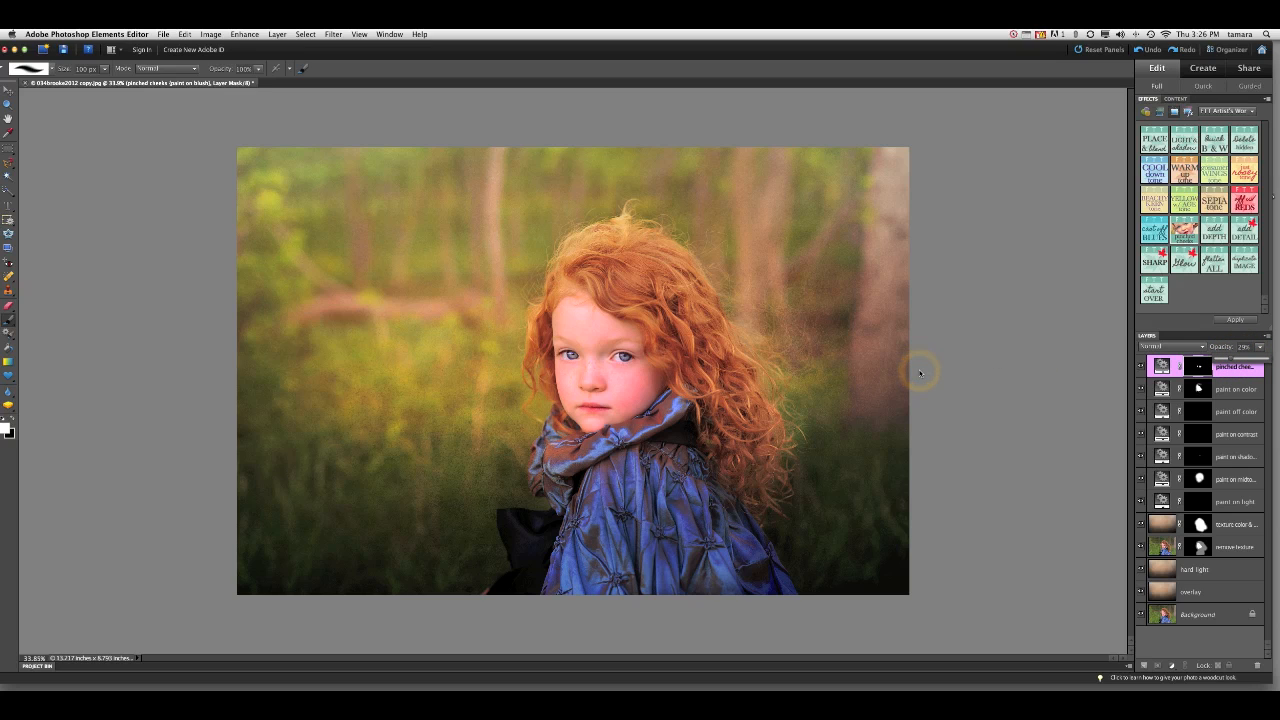
pyautogui.click(920, 373)
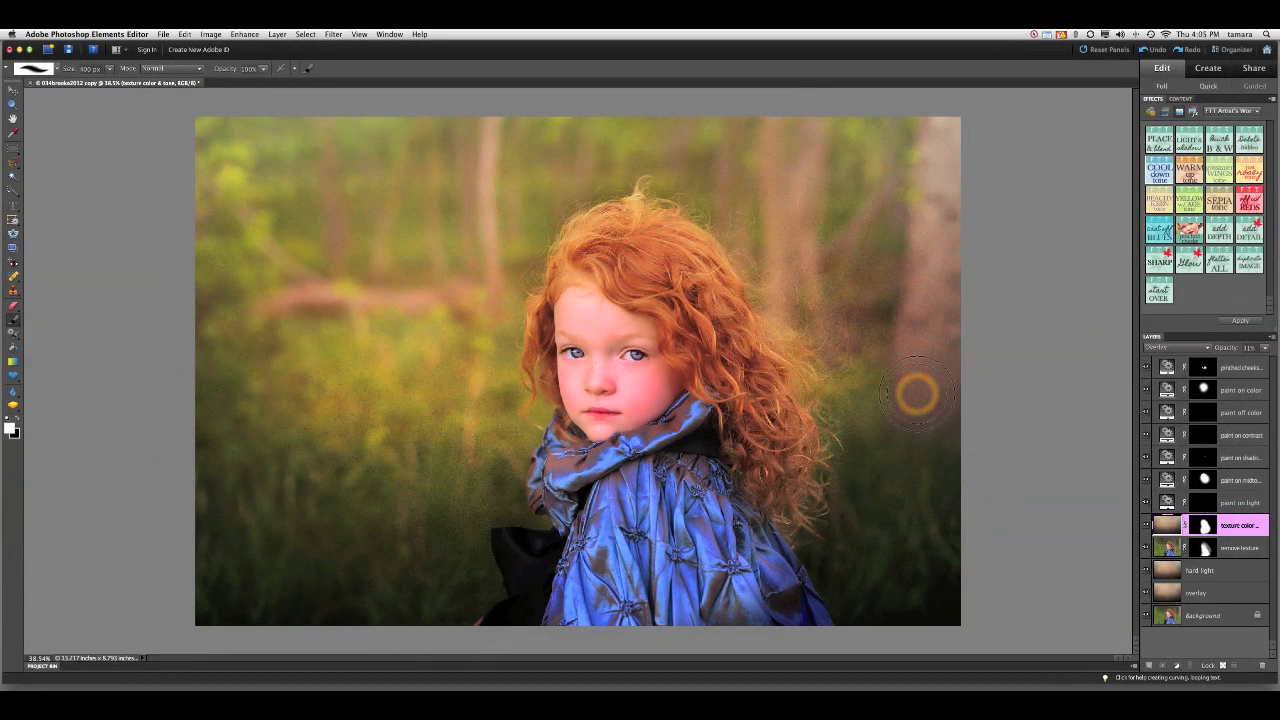
# Apply the Gossamer Wings tone effect to the portrait.
pyautogui.click(917, 395)
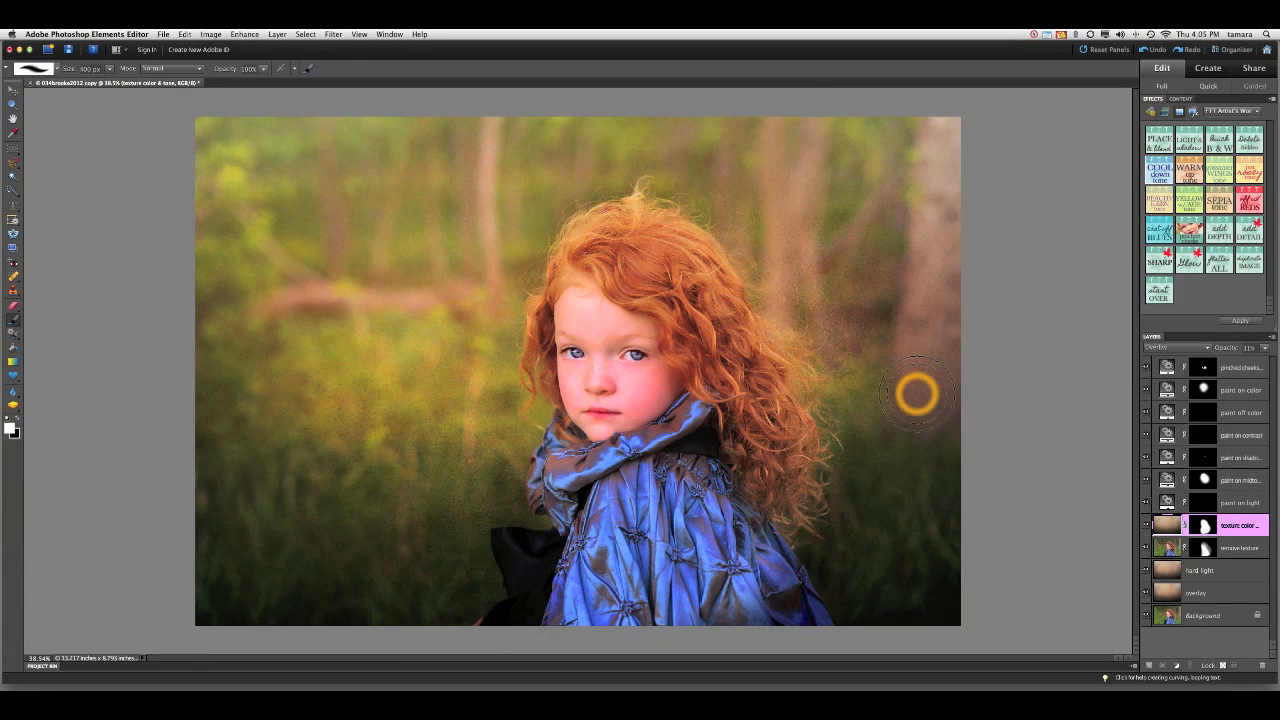
pyautogui.click(917, 395)
pyautogui.click(917, 395)
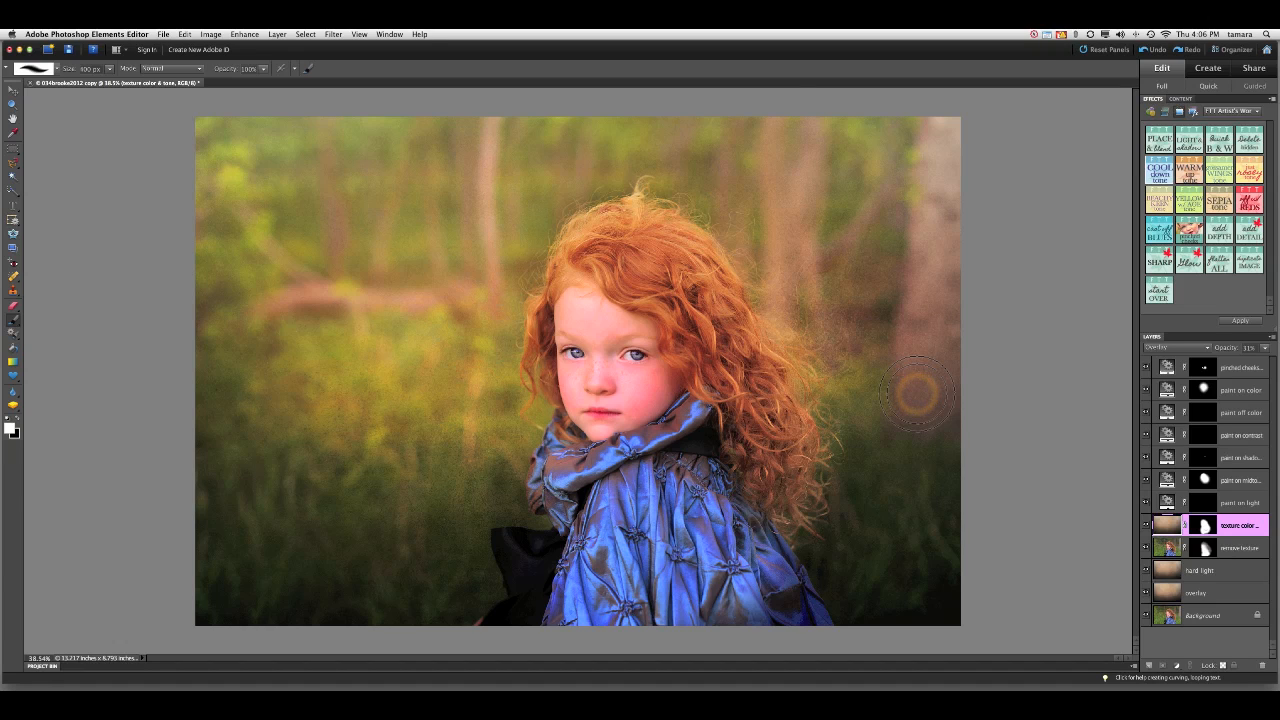
pyautogui.click(917, 395)
pyautogui.click(917, 395)
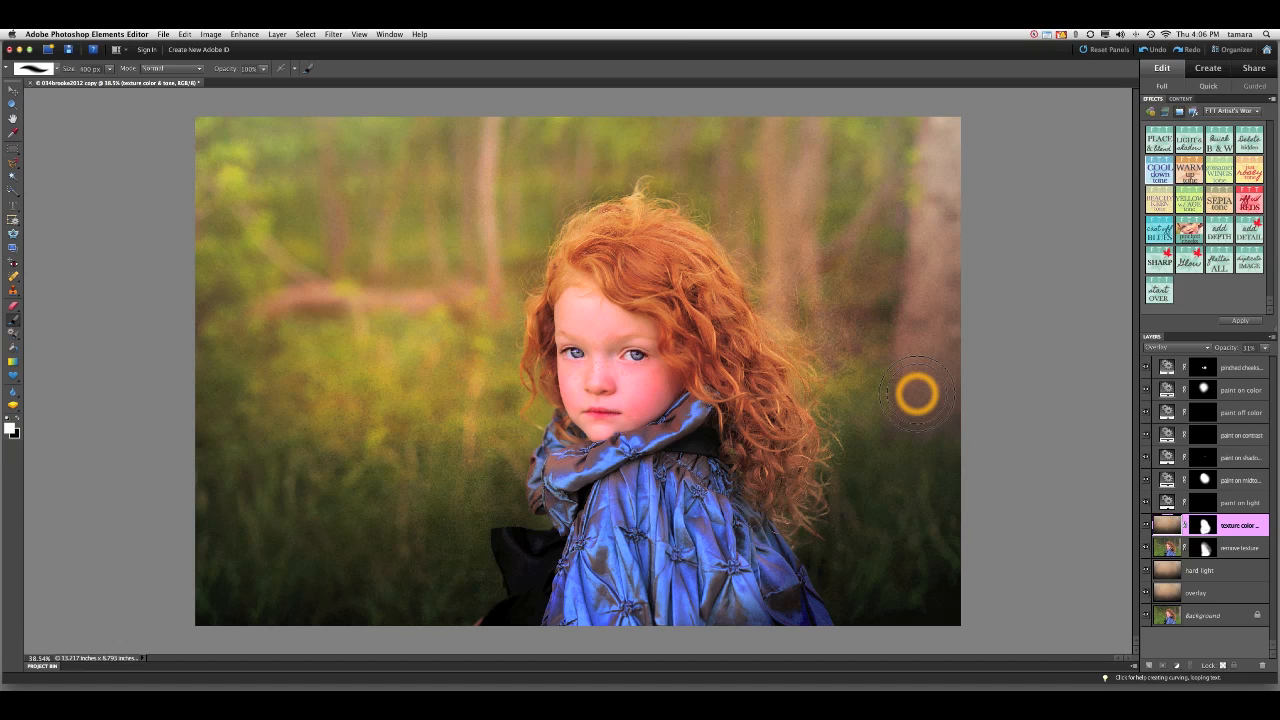
pyautogui.doubleClick(1216, 172)
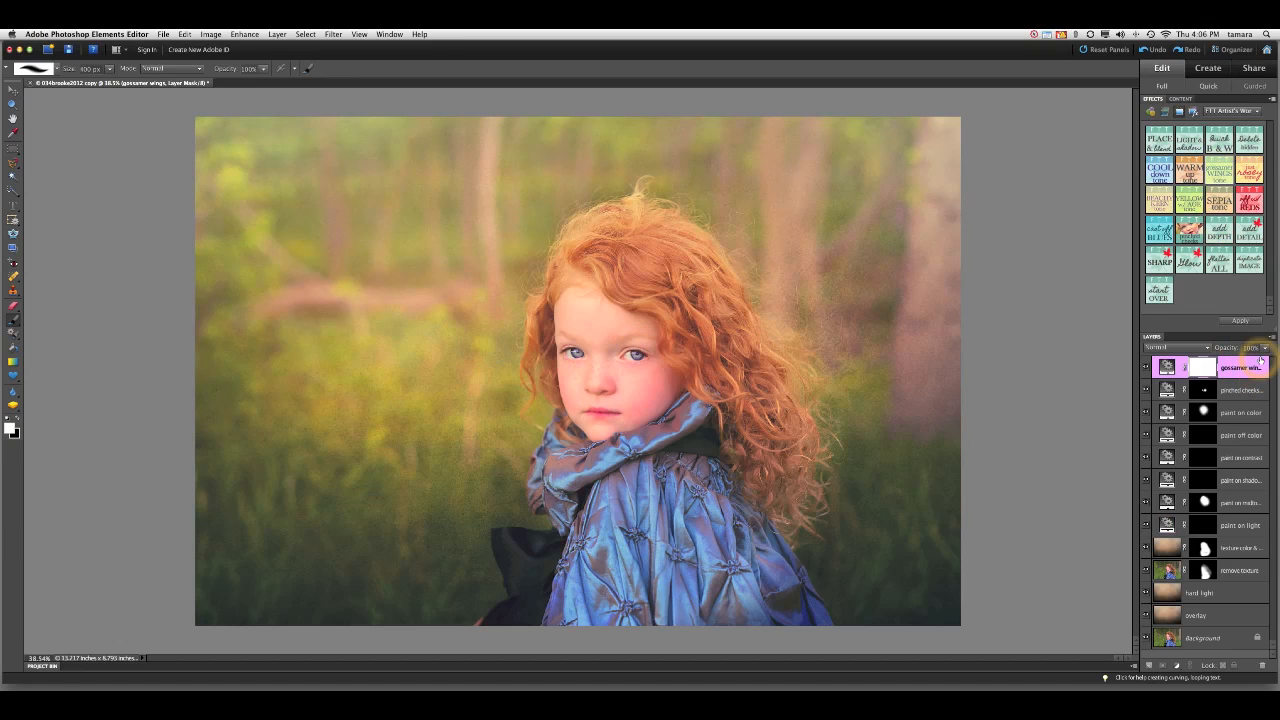
# Set the gossamer wings layer to 44% opacity and move it above the texture color layer.
pyautogui.moveTo(1265, 350); pyautogui.dragTo(1237, 362)
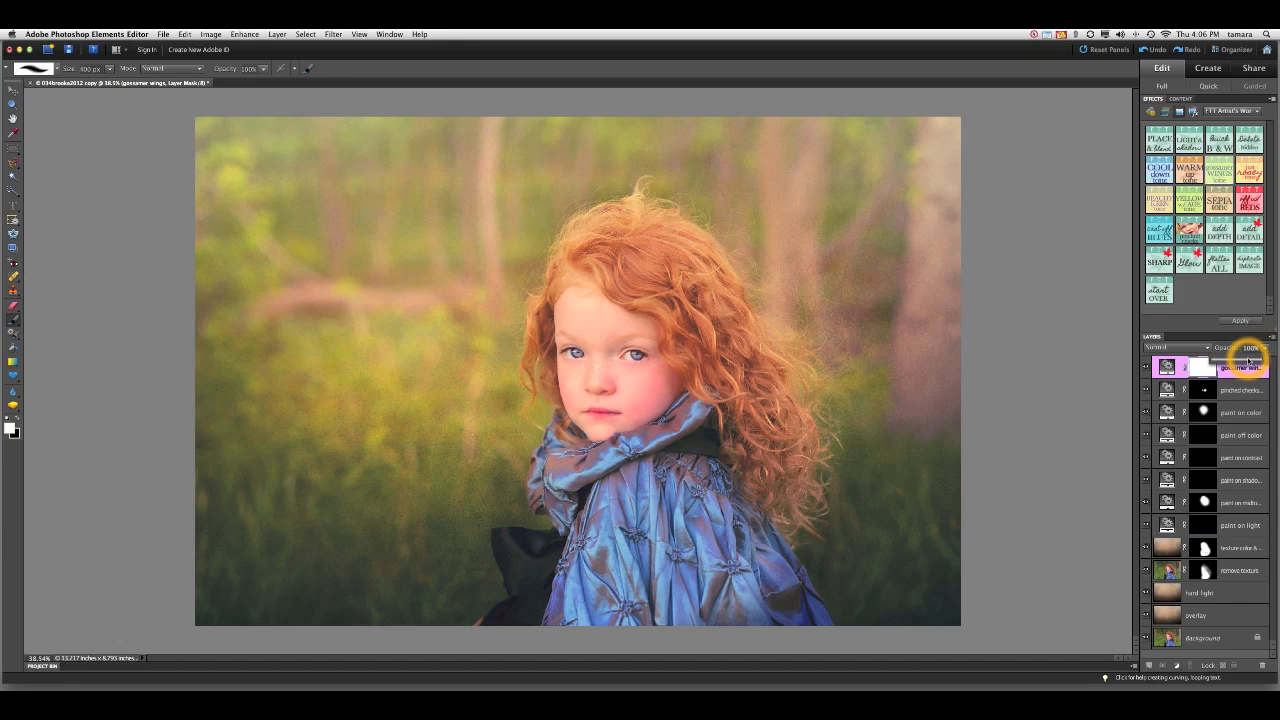
pyautogui.click(1237, 362)
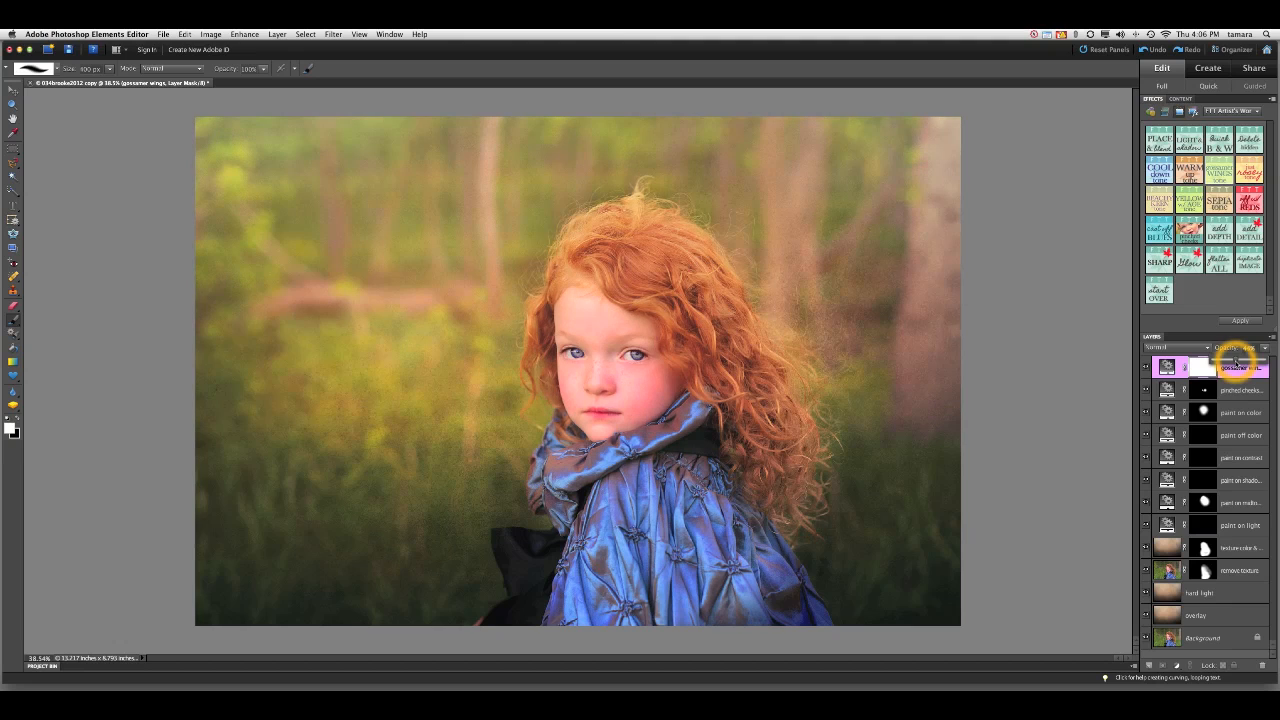
pyautogui.click(1237, 362)
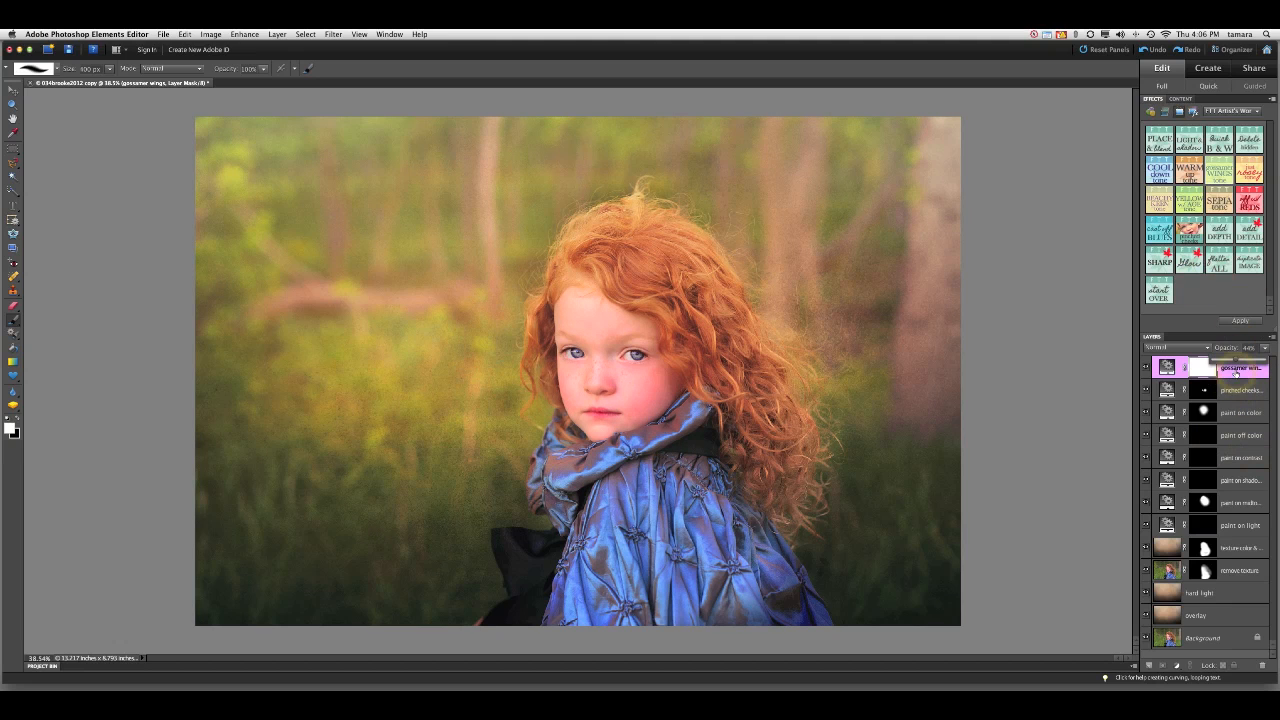
pyautogui.click(1236, 369)
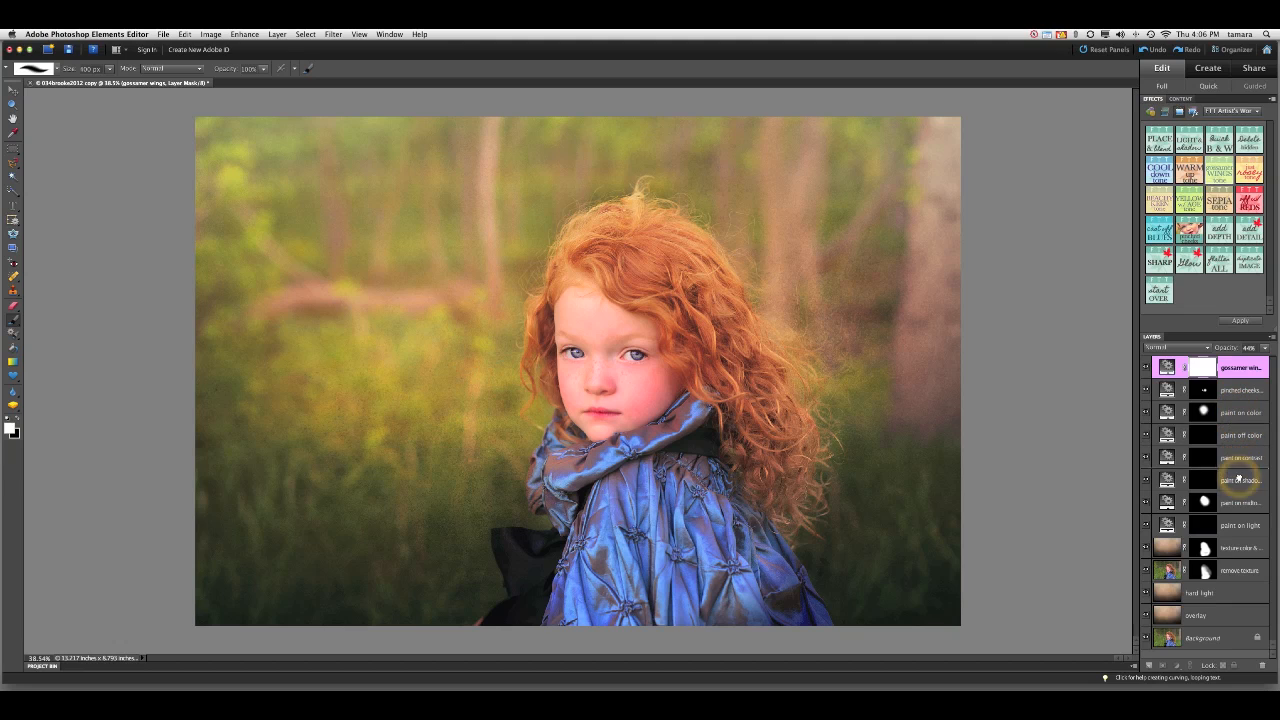
pyautogui.moveTo(1236, 370); pyautogui.dragTo(1239, 528)
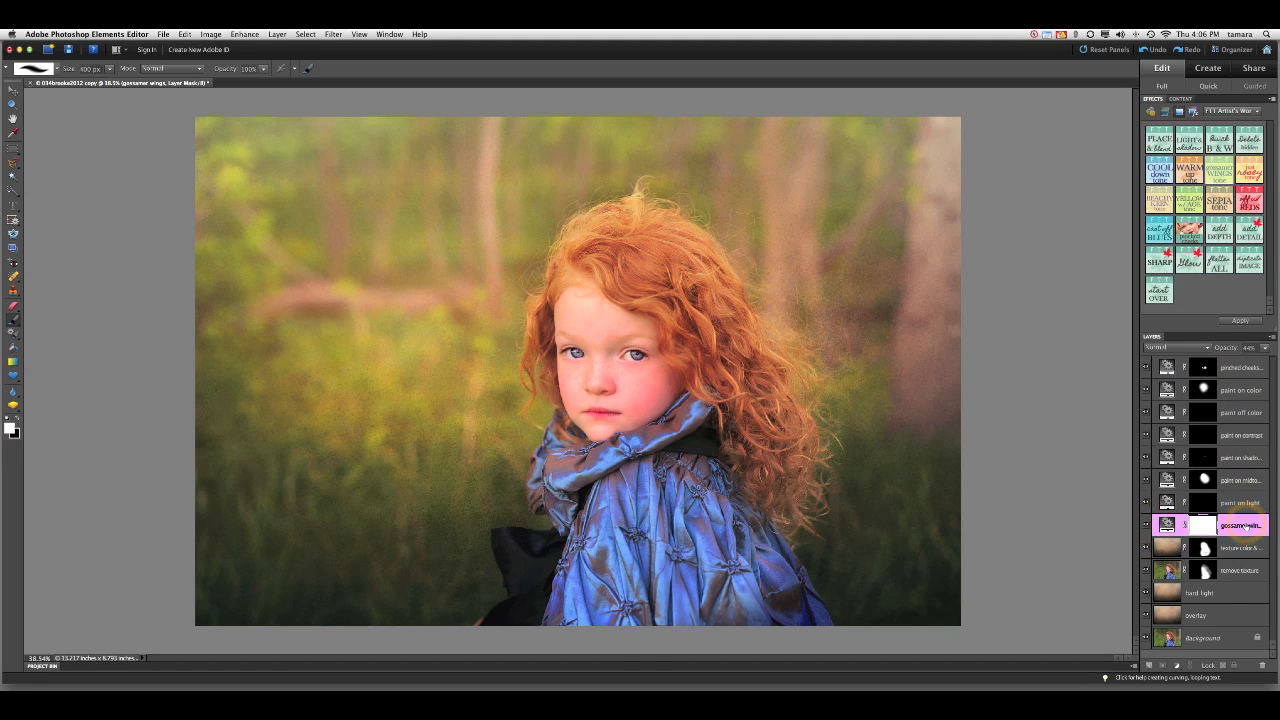
pyautogui.click(762, 456)
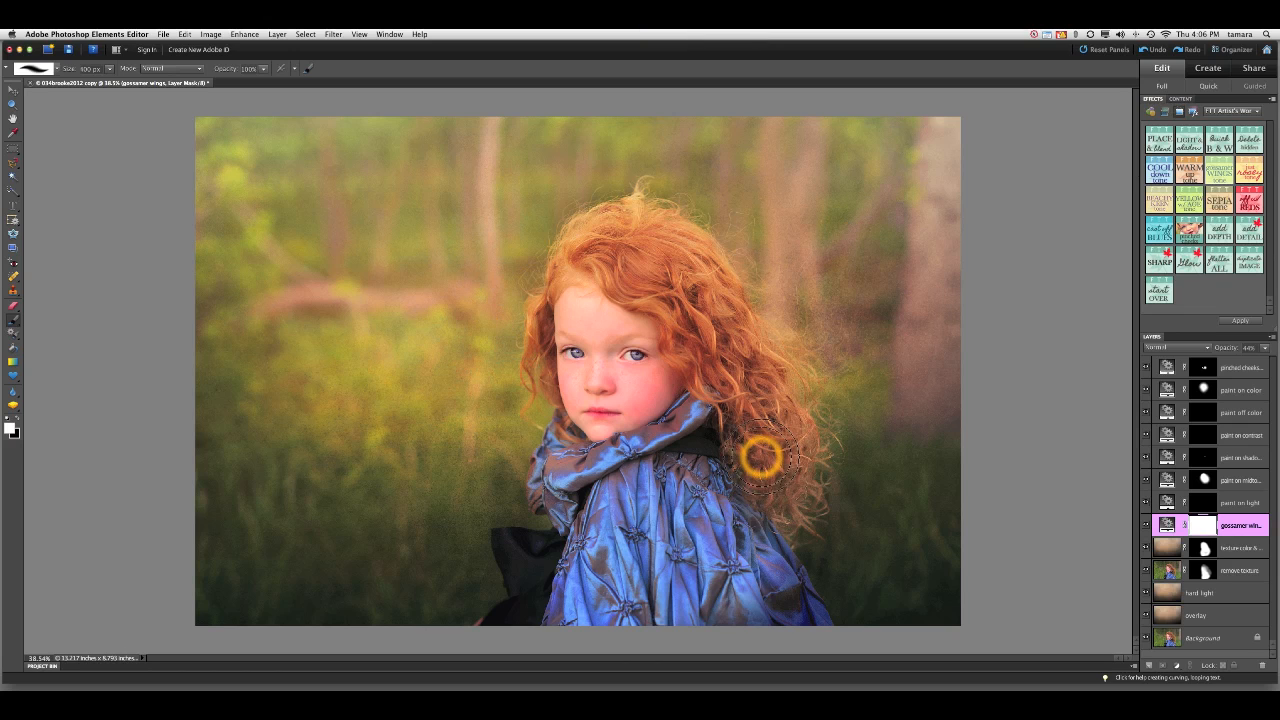
pyautogui.keyDown('alt'); pyautogui.click(1146, 637); pyautogui.keyUp('alt')
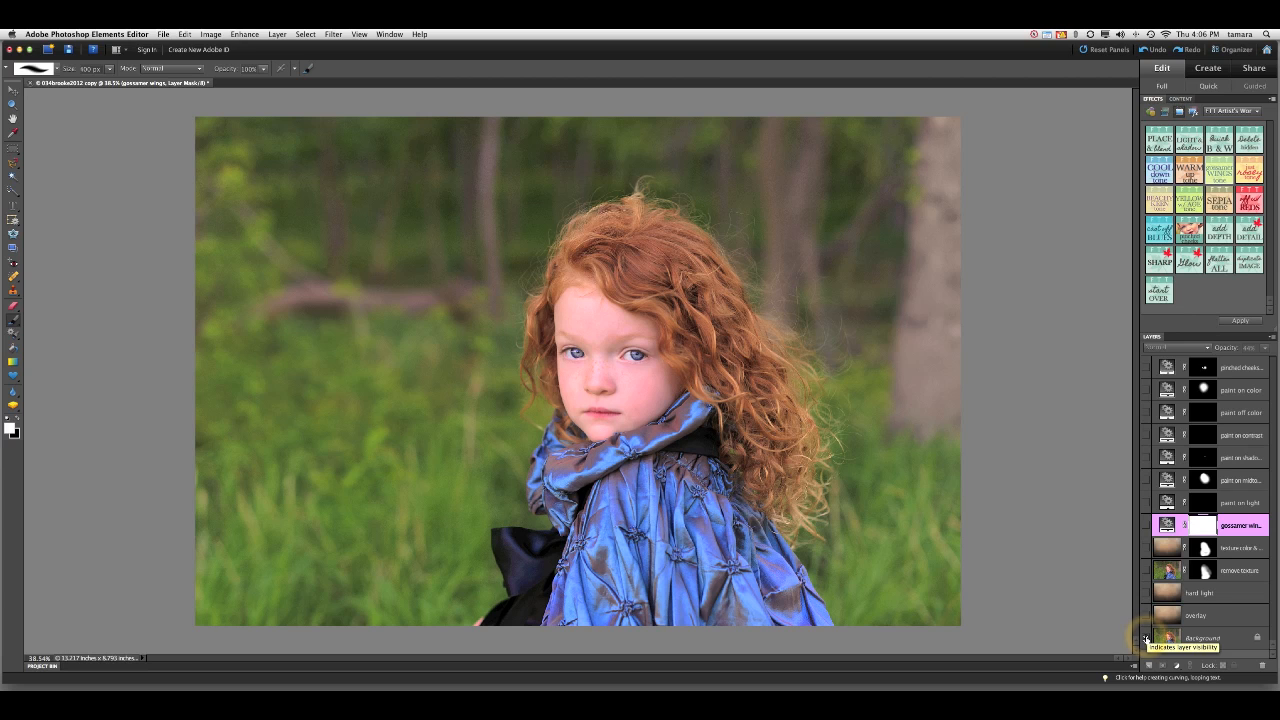
pyautogui.keyDown('alt'); pyautogui.click(1146, 637); pyautogui.keyUp('alt')
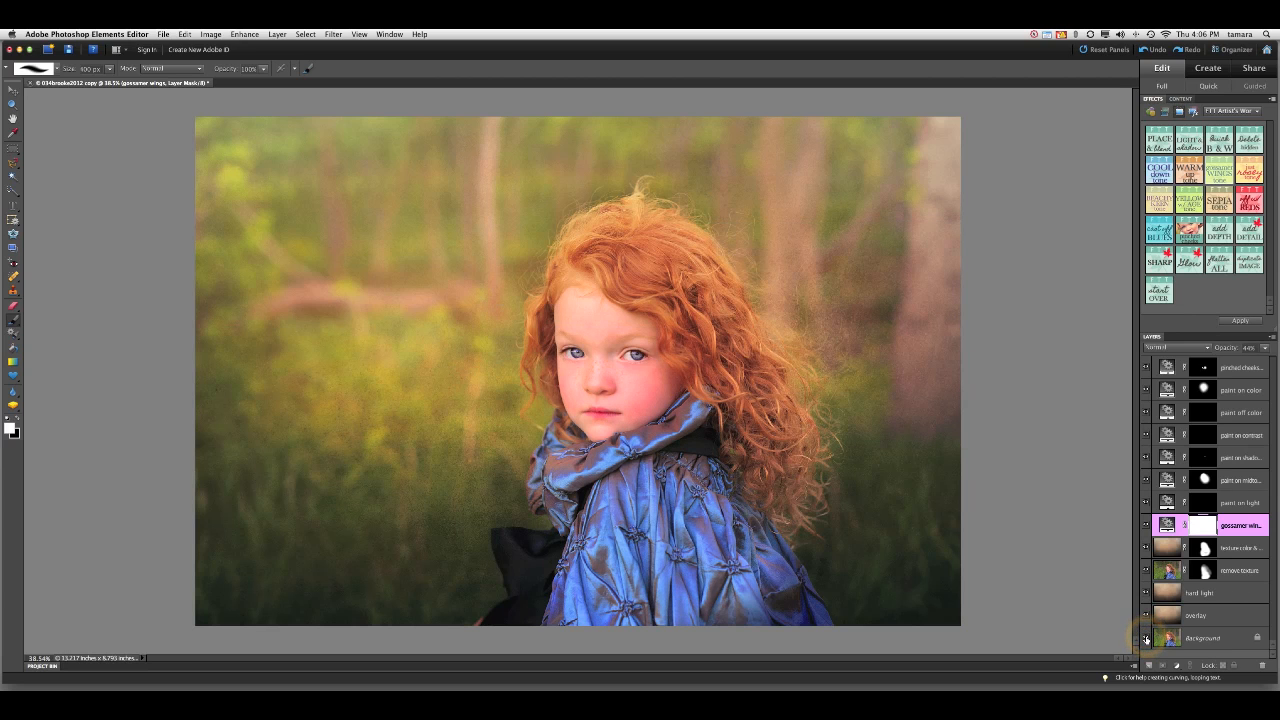
pyautogui.click(1146, 637)
# Try the quick B&W and Beachy Keen tones, then delete the beachy keen layer.
pyautogui.doubleClick(1220, 140)
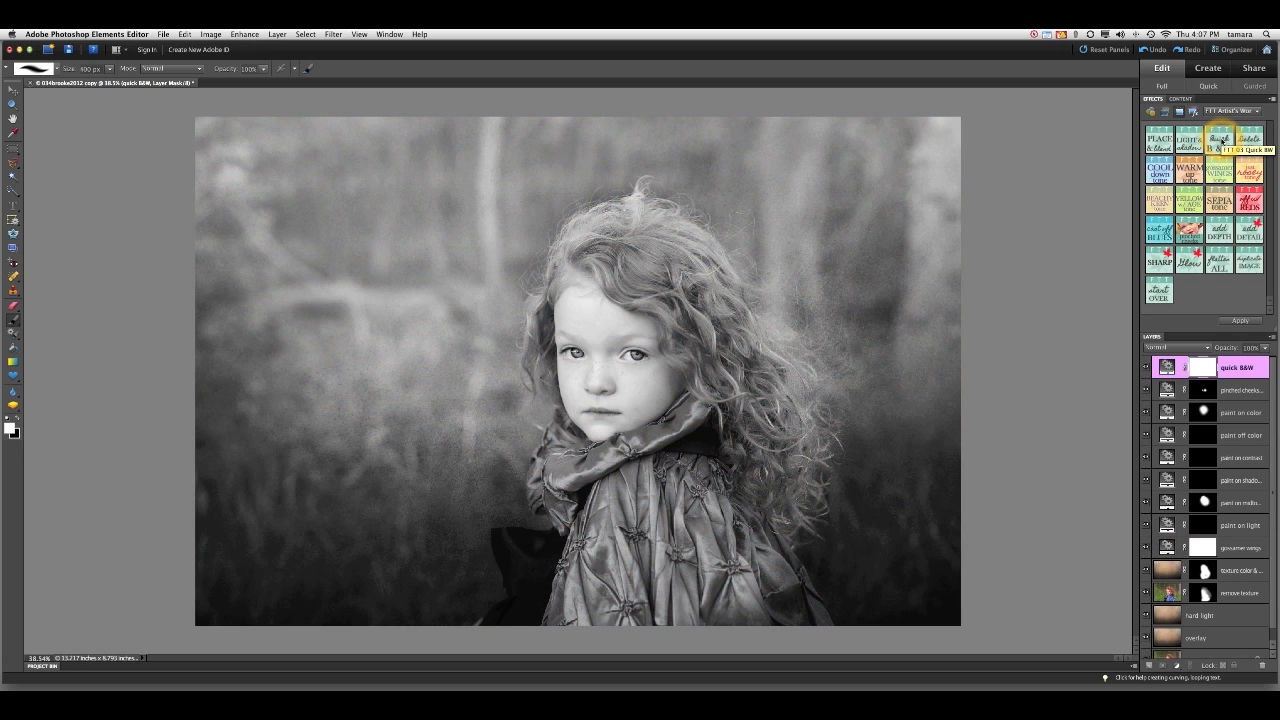
pyautogui.doubleClick(1155, 200)
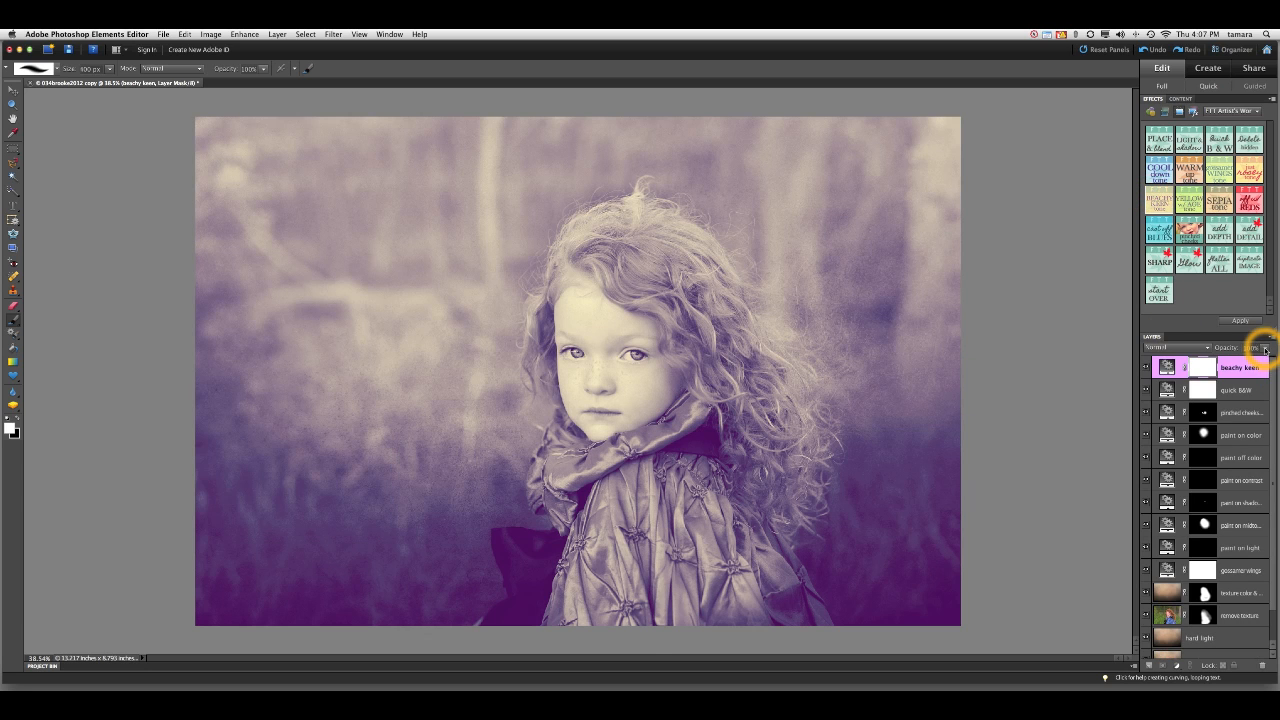
pyautogui.moveTo(1238, 360); pyautogui.dragTo(1237, 359)
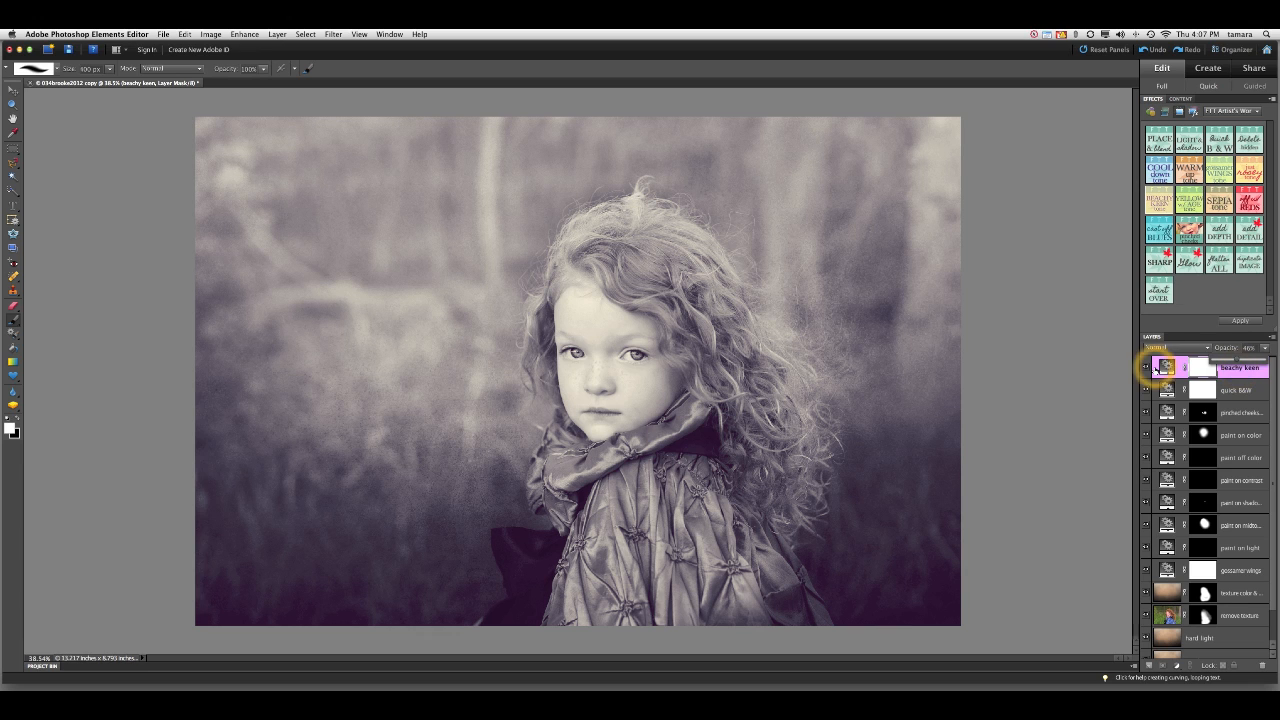
pyautogui.rightClick(1215, 369)
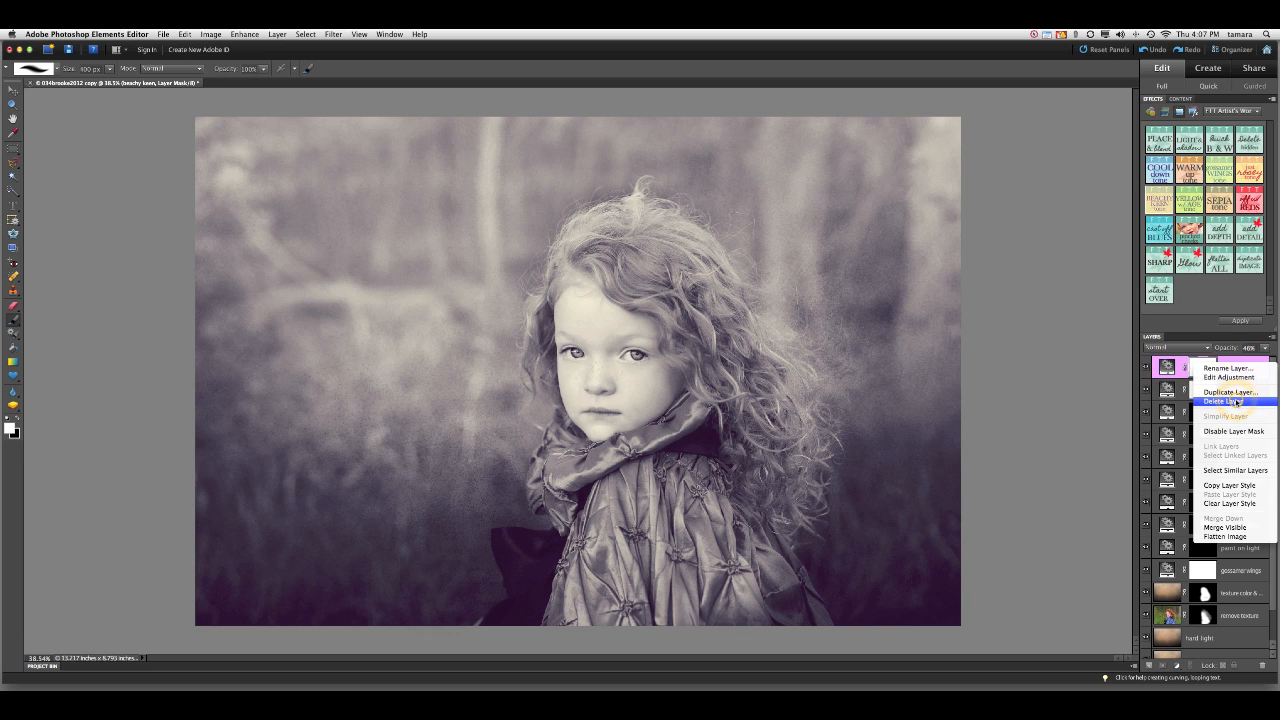
pyautogui.click(1234, 403)
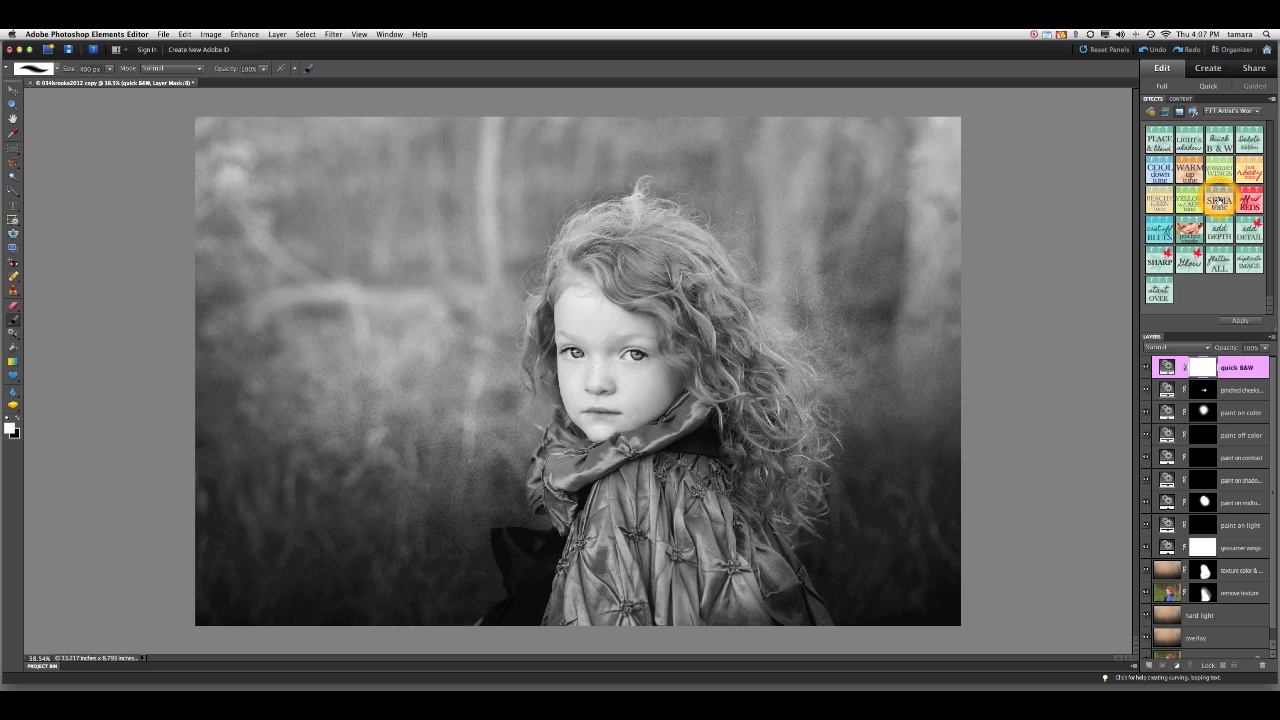
# Try the sepia tone, then delete the sepia and quick B&W layers to restore full colour.
pyautogui.doubleClick(1219, 200)
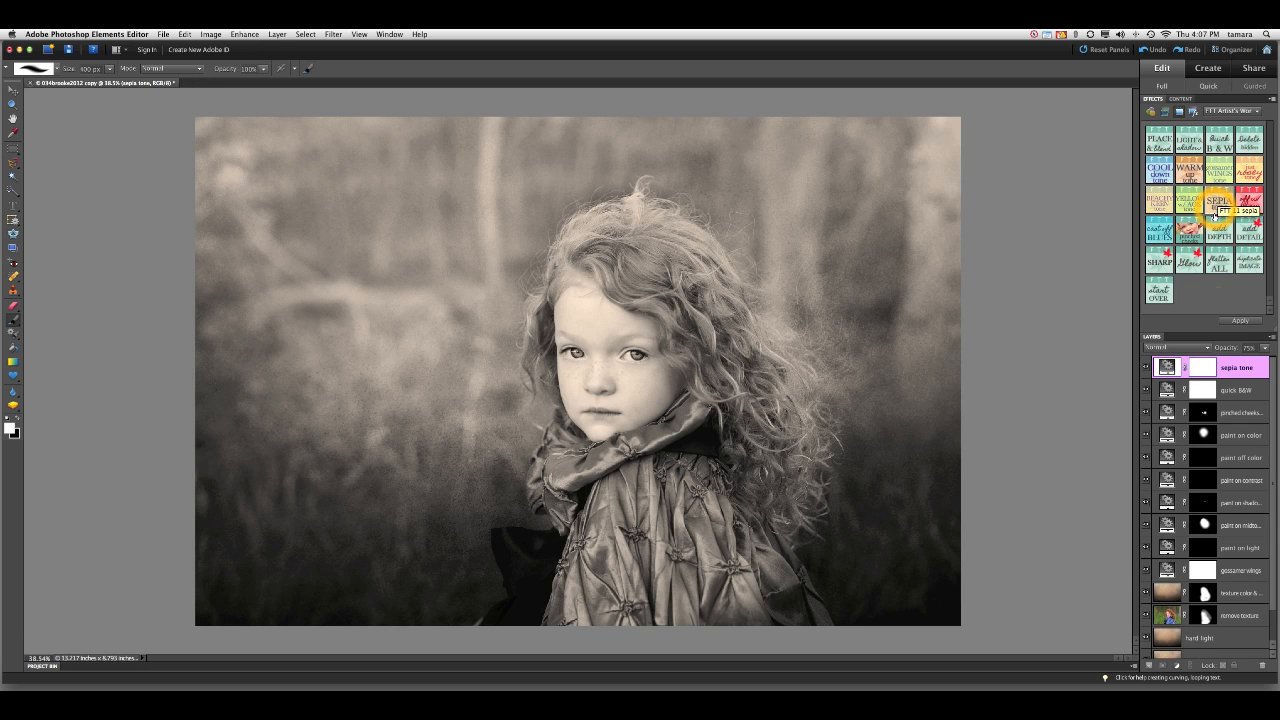
pyautogui.click(1221, 379)
pyautogui.rightClick(1221, 379)
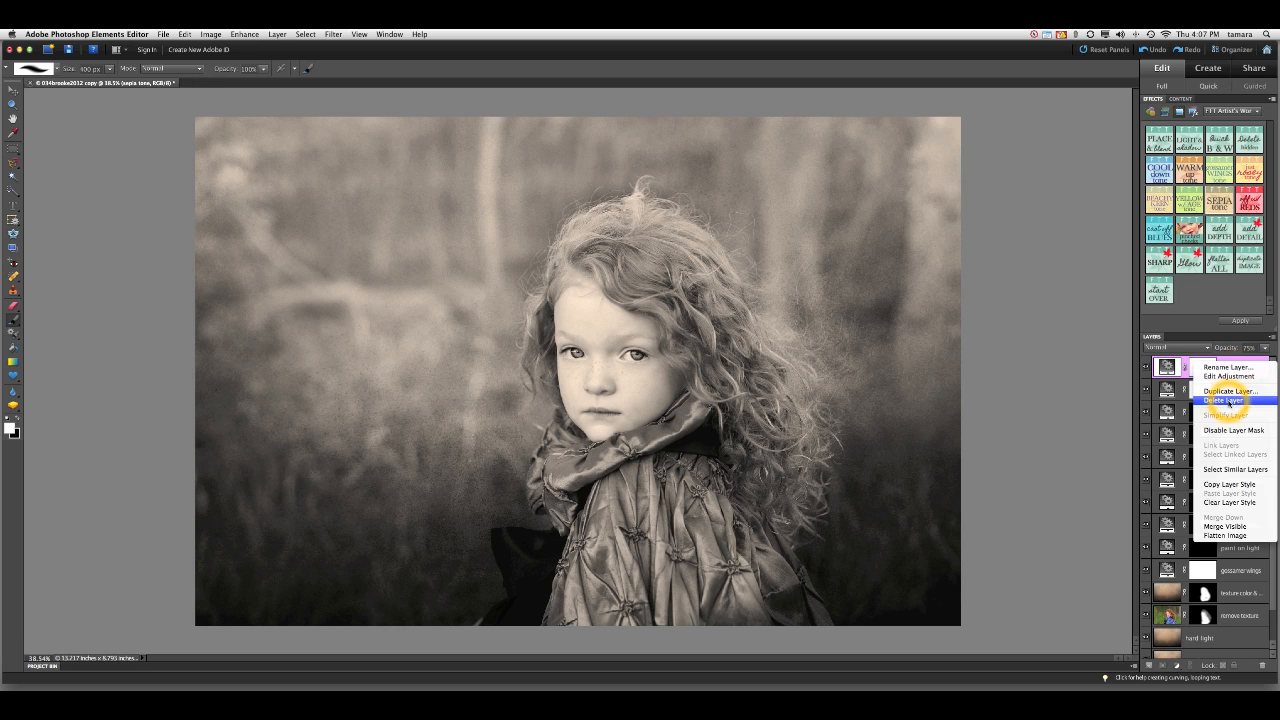
pyautogui.click(1229, 402)
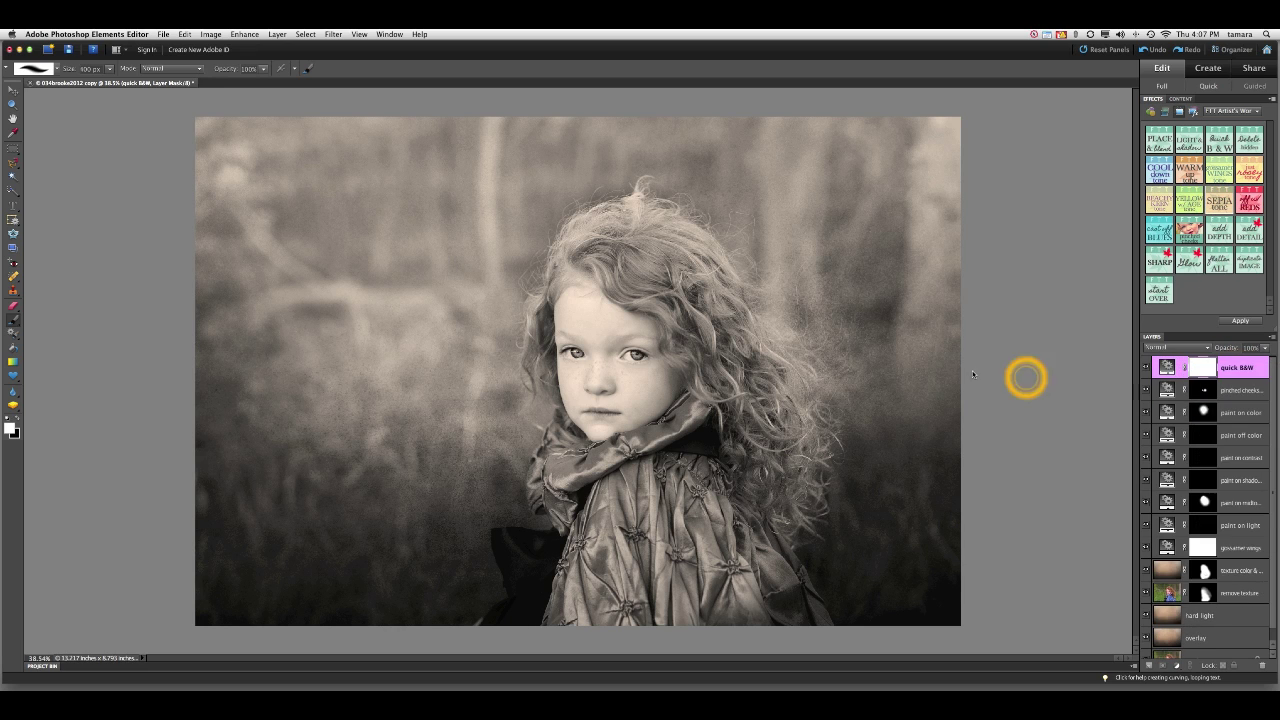
pyautogui.rightClick(1251, 373)
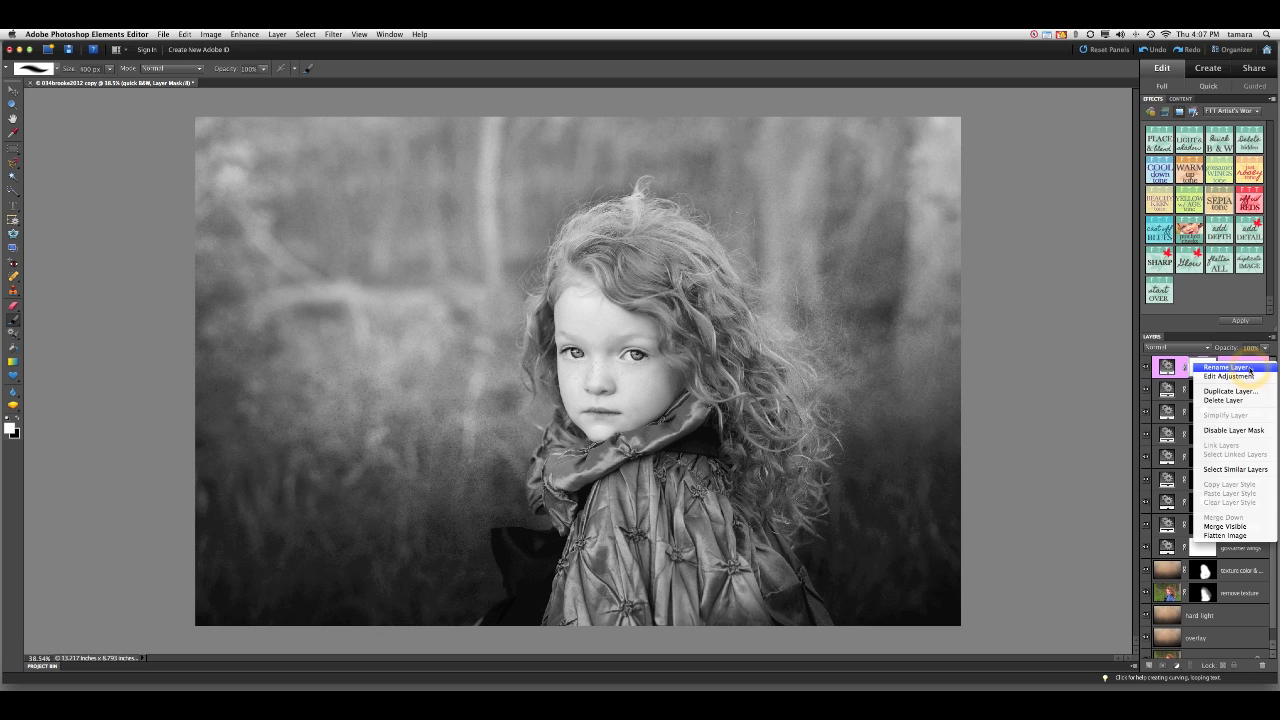
pyautogui.click(1224, 400)
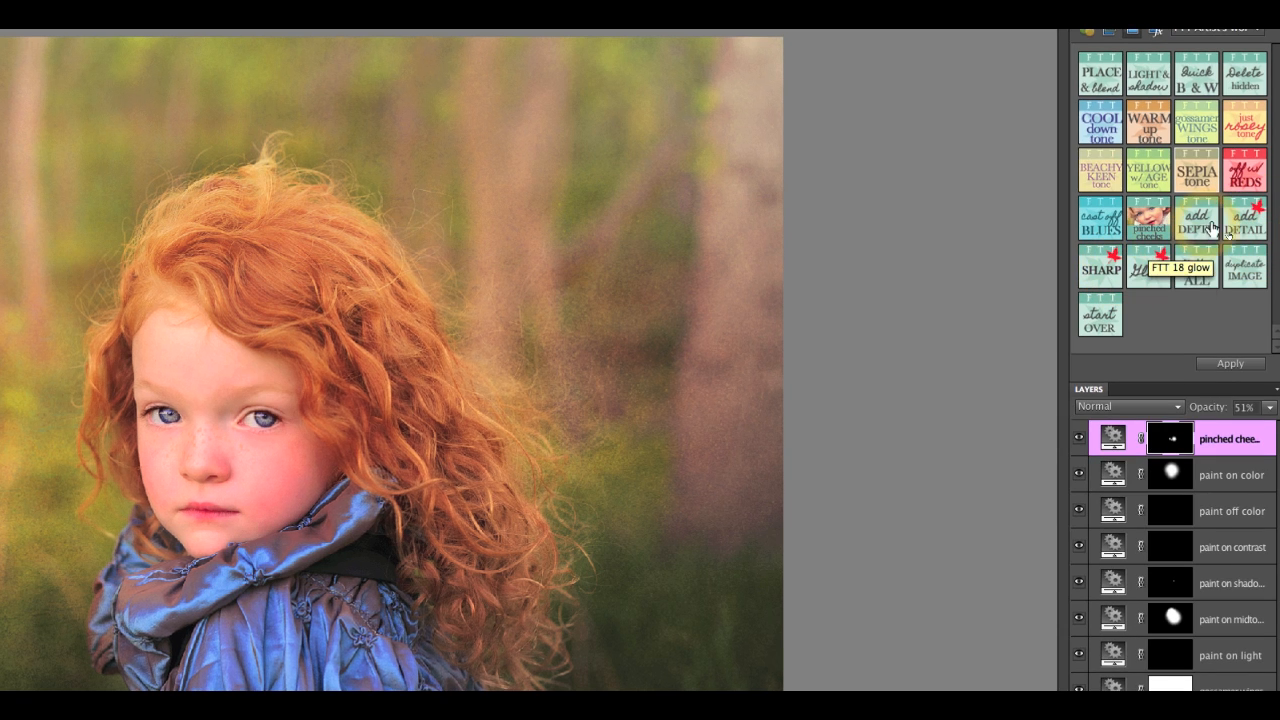
pyautogui.click(1150, 270)
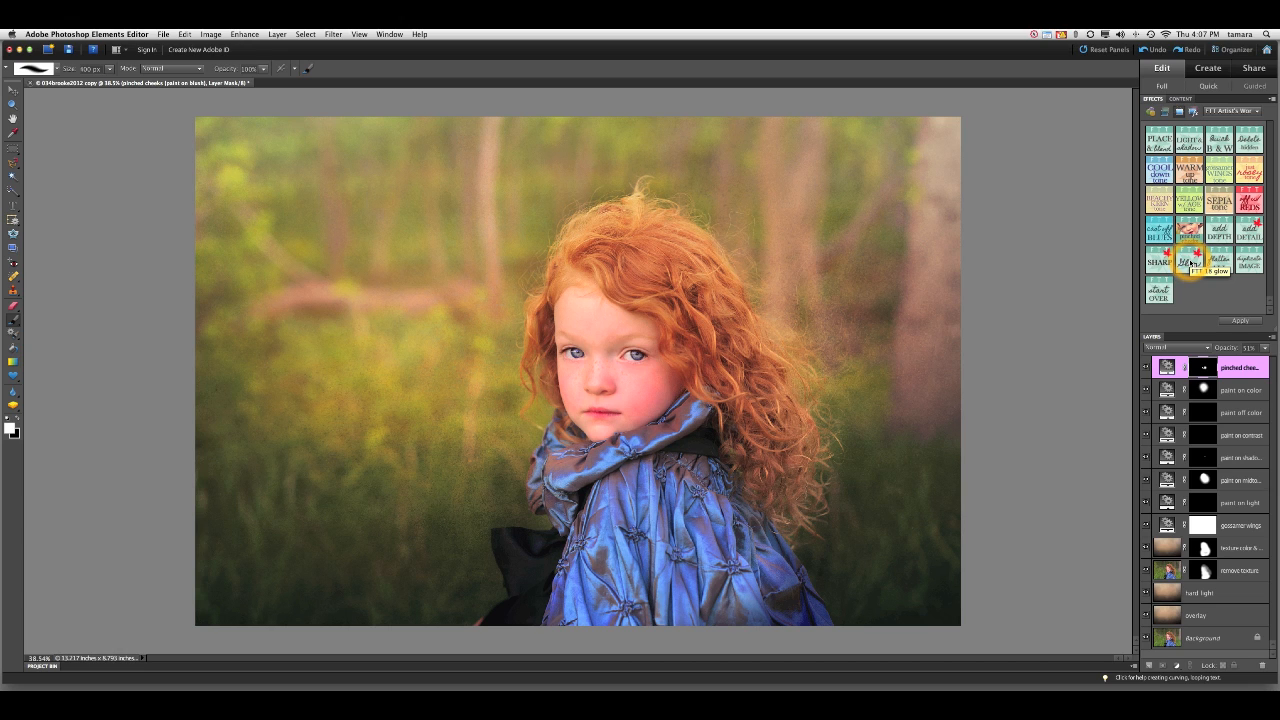
pyautogui.click(927, 463)
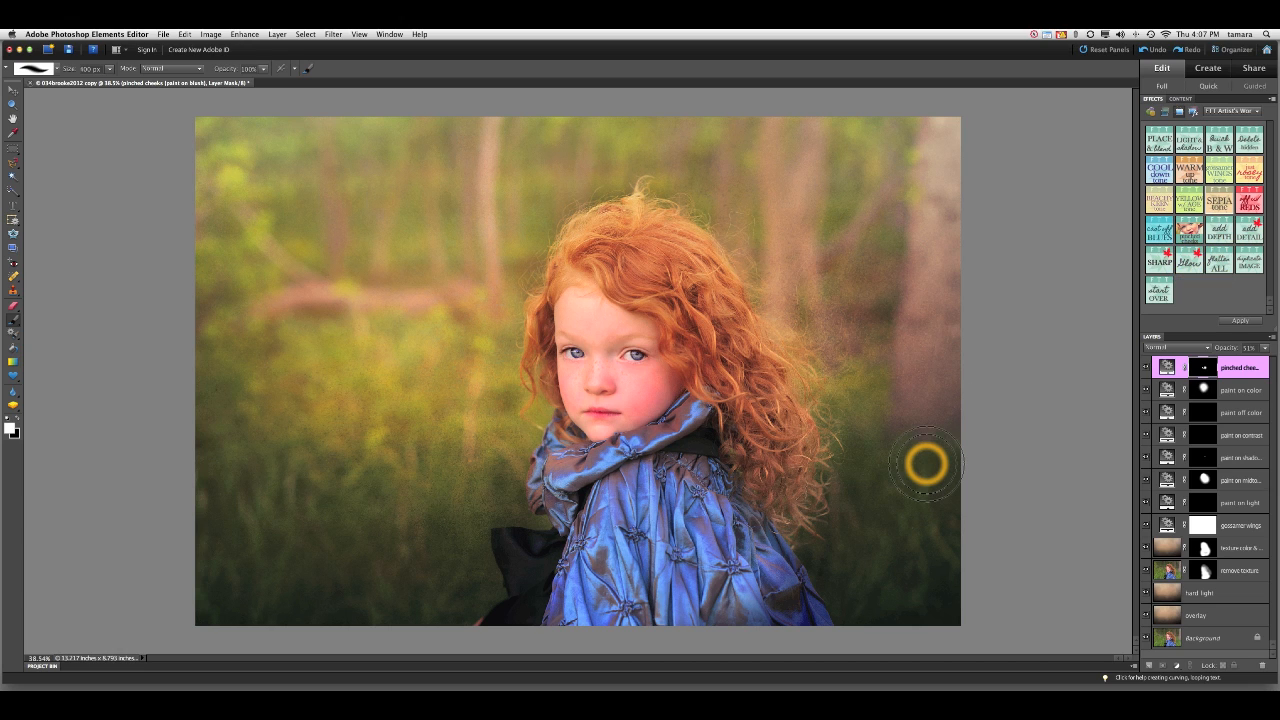
pyautogui.click(1155, 257)
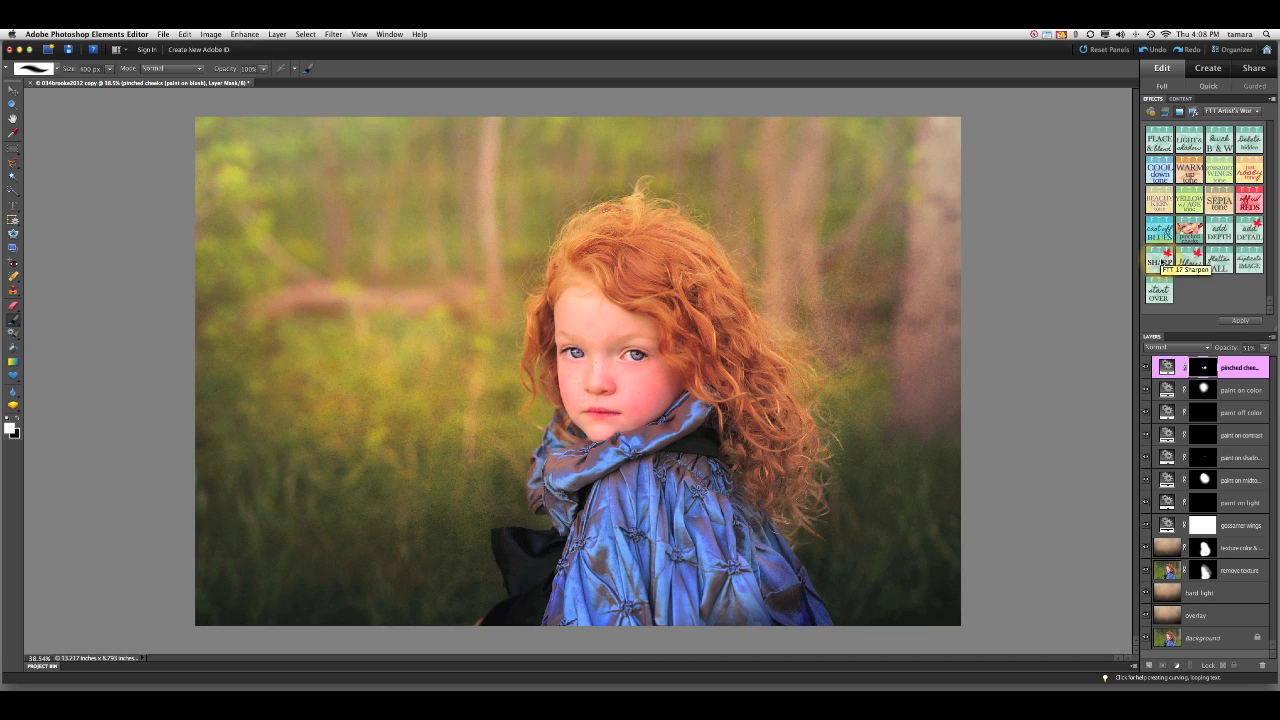
pyautogui.click(1185, 259)
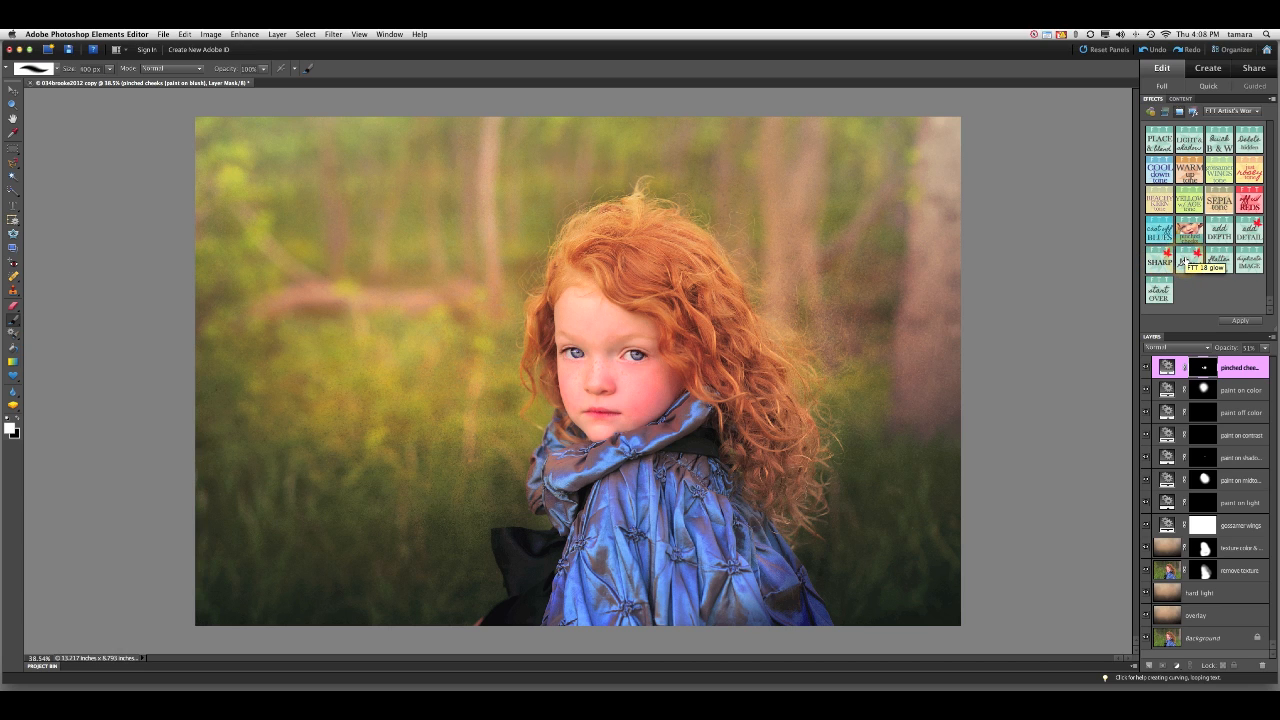
pyautogui.click(1184, 258)
pyautogui.click(1248, 260)
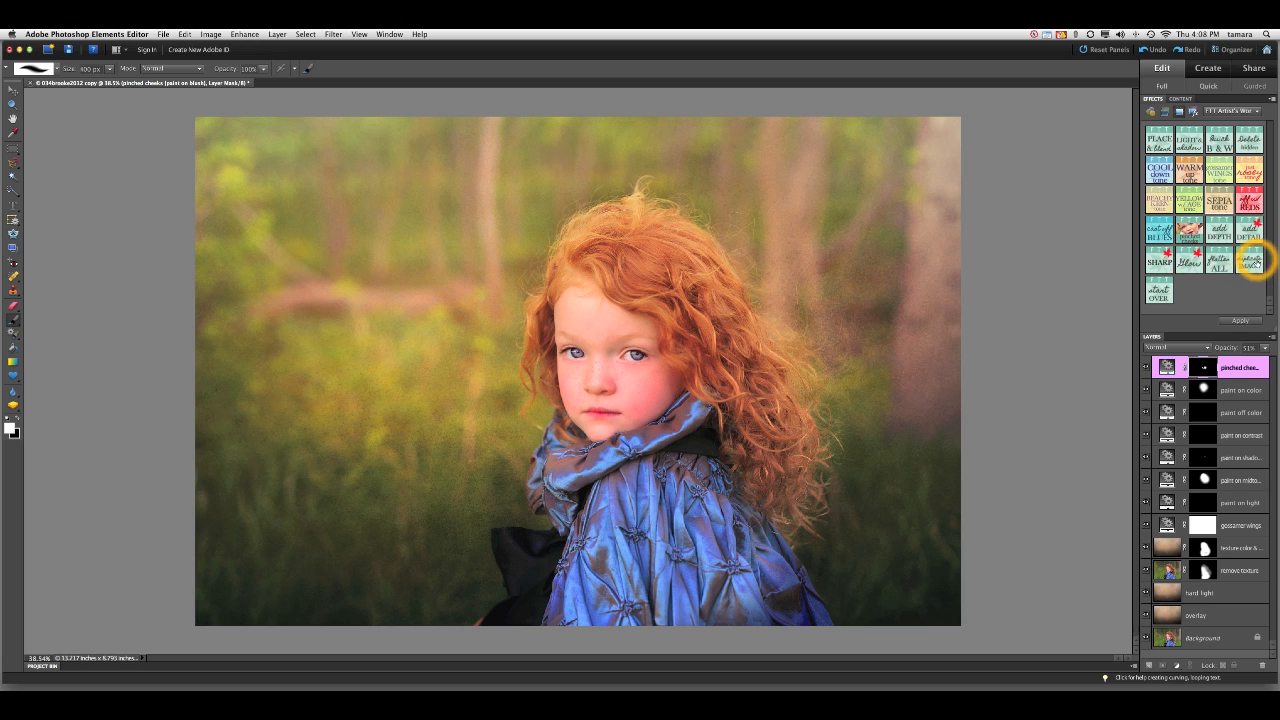
pyautogui.click(1247, 263)
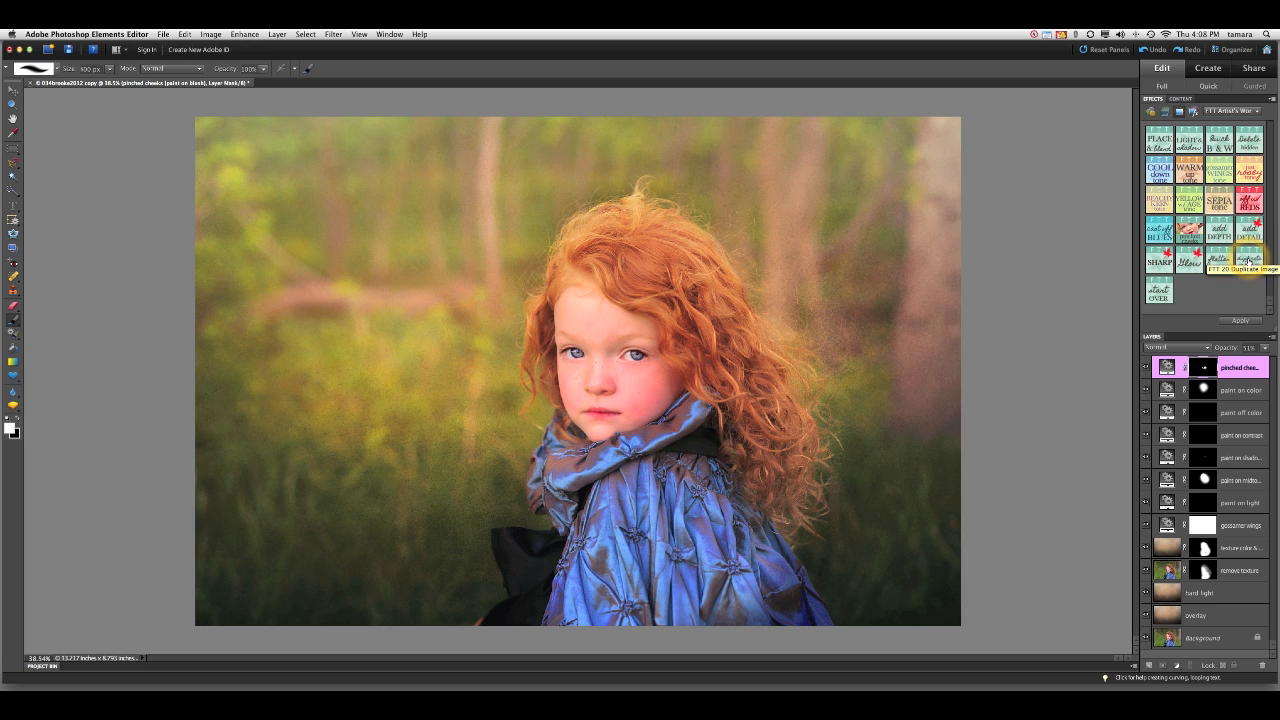
pyautogui.click(1248, 261)
pyautogui.click(1248, 262)
pyautogui.doubleClick(1248, 261)
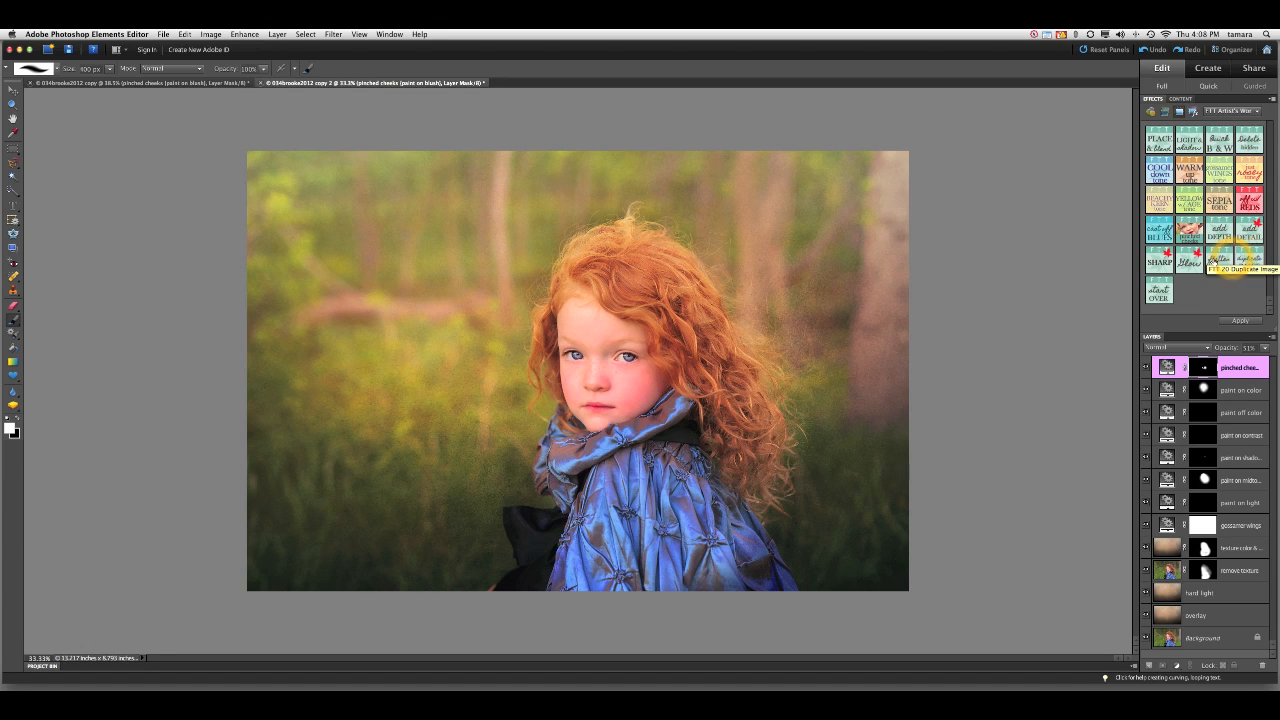
# Flatten the duplicate, add a glow and lower the glow group to about 30% opacity.
pyautogui.doubleClick(1218, 256)
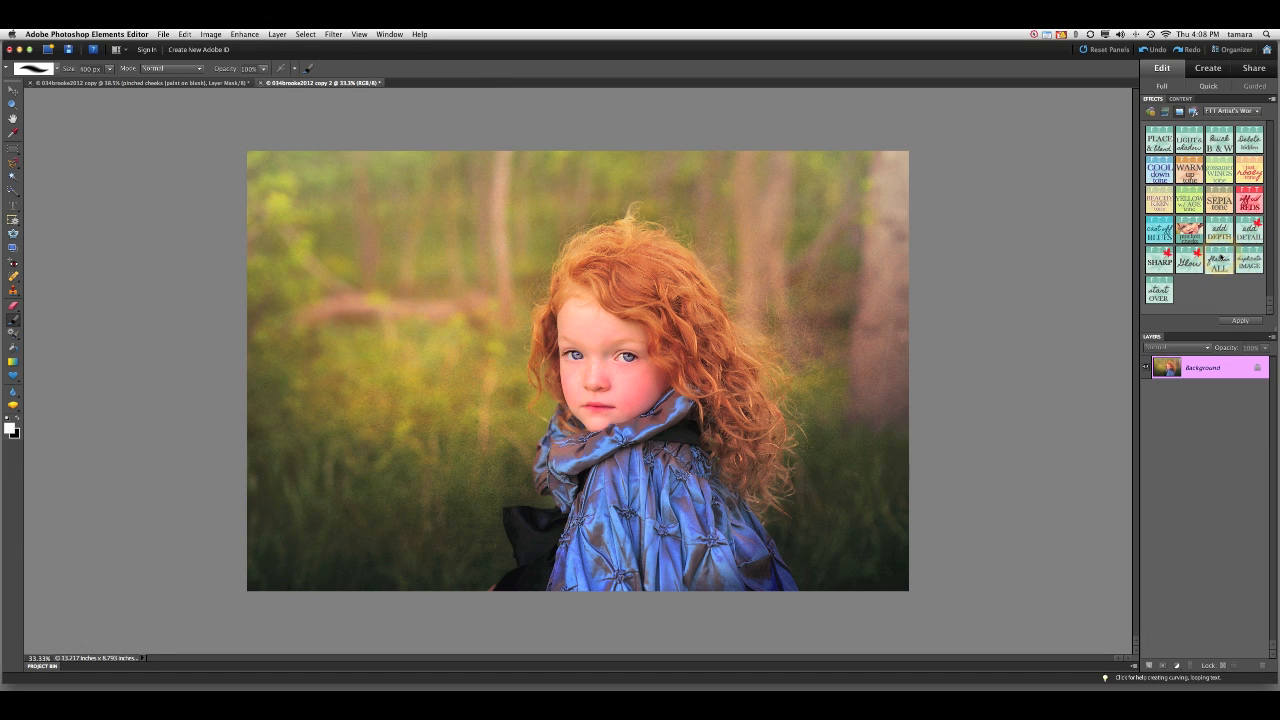
pyautogui.doubleClick(1188, 256)
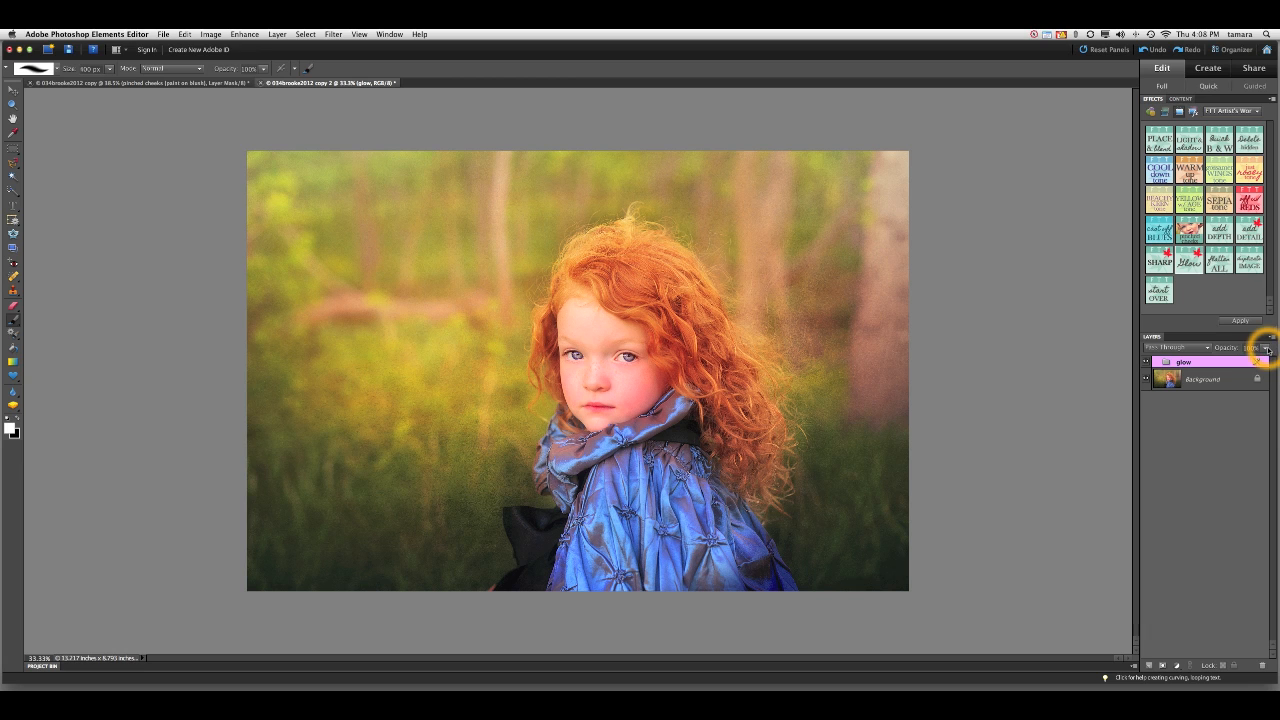
pyautogui.click(1266, 348)
pyautogui.moveTo(1264, 360); pyautogui.dragTo(1228, 362)
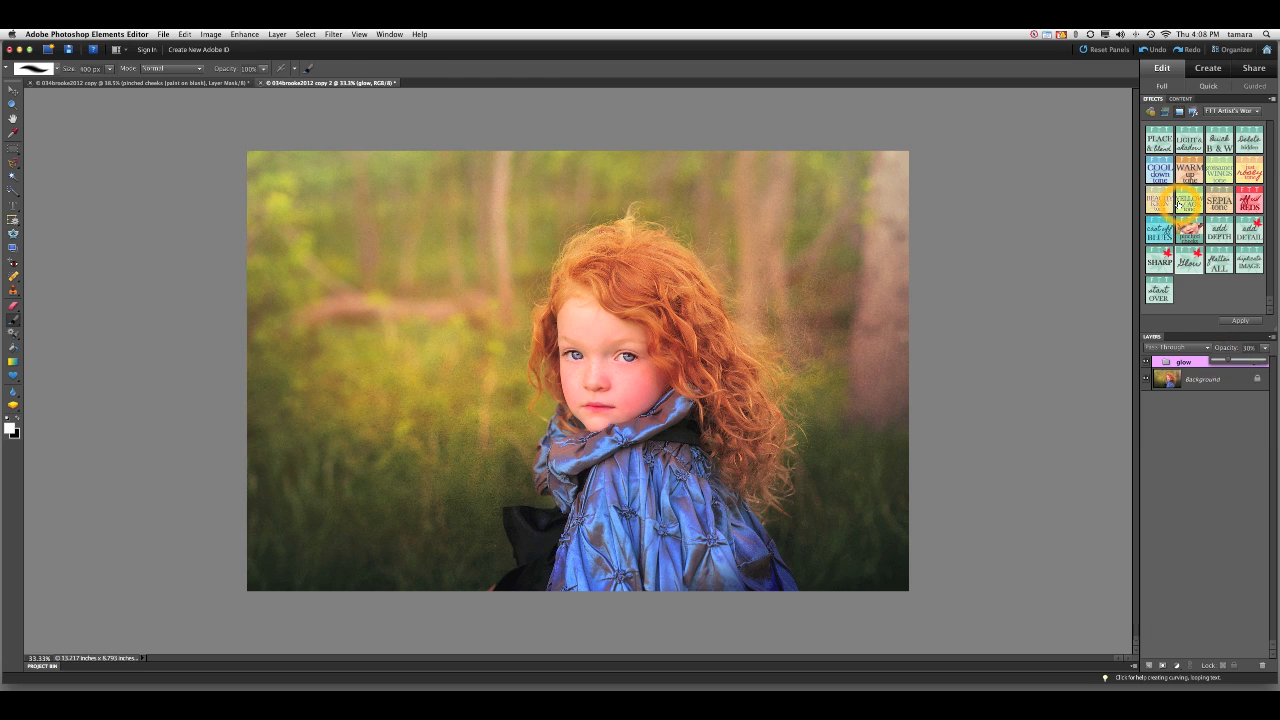
# Apply the Cool Down Tone and weaken it to about 18% opacity.
pyautogui.doubleClick(1159, 168)
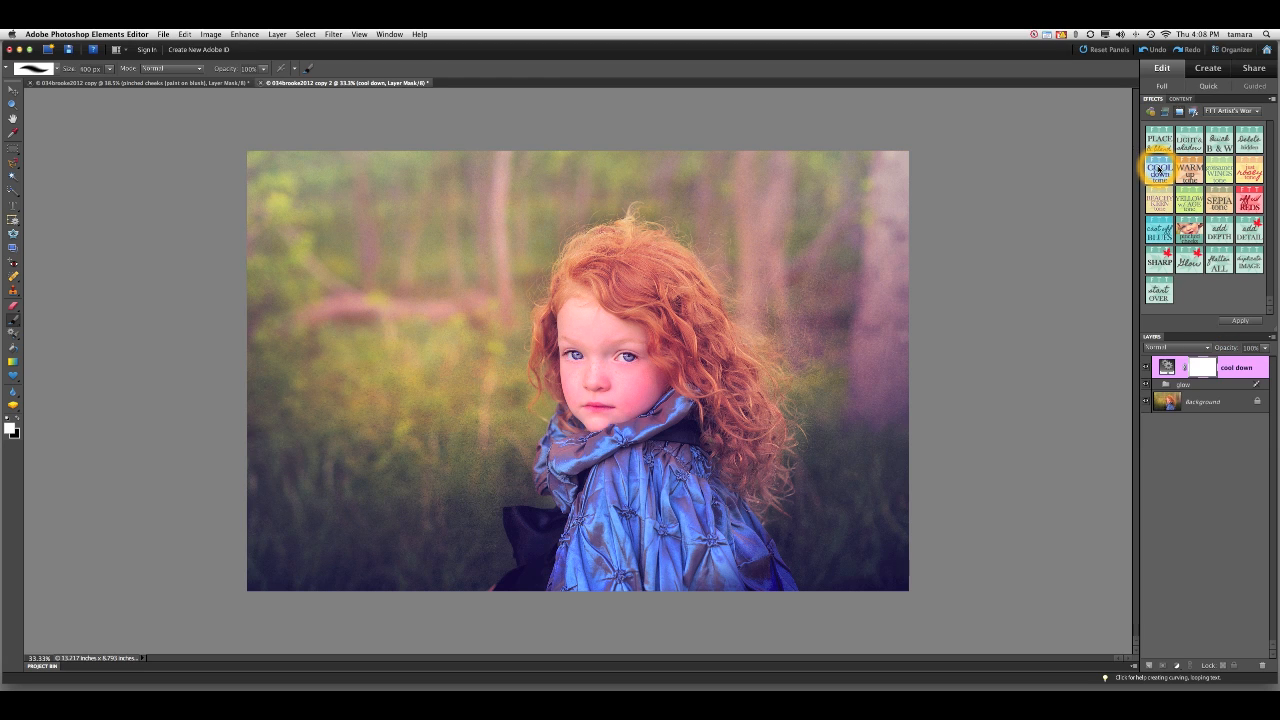
pyautogui.click(1265, 348)
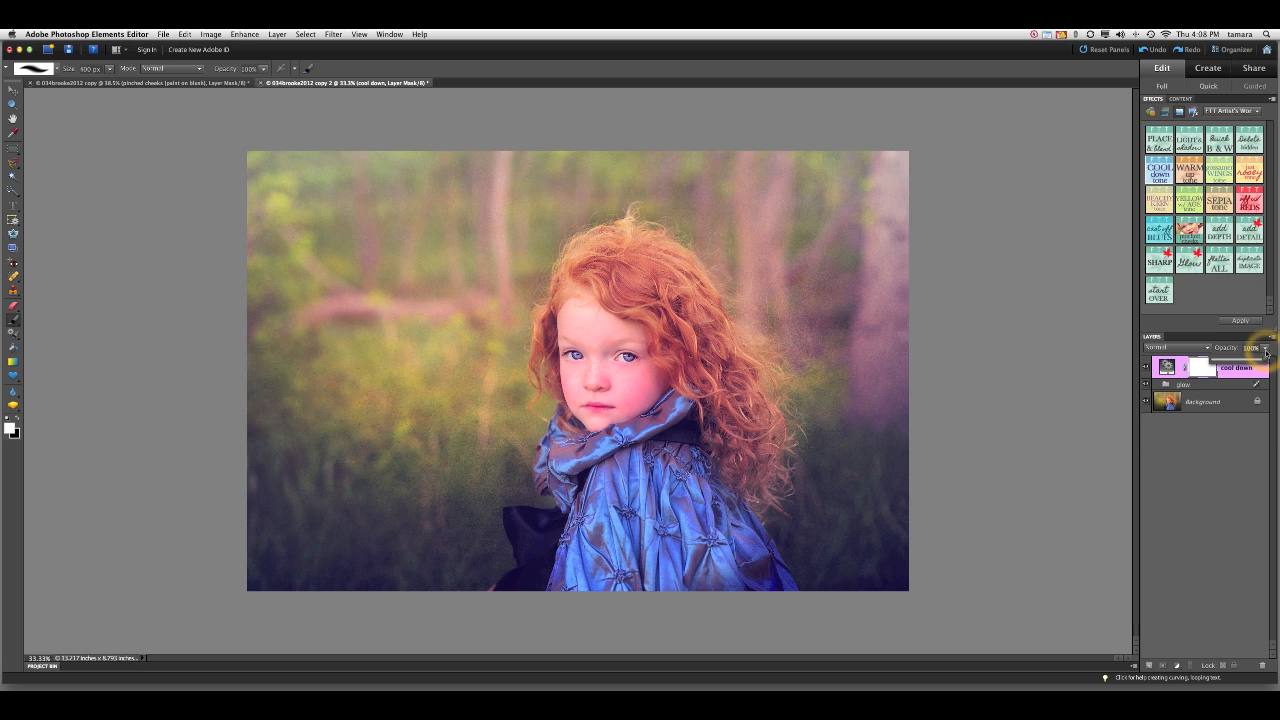
pyautogui.click(1222, 360)
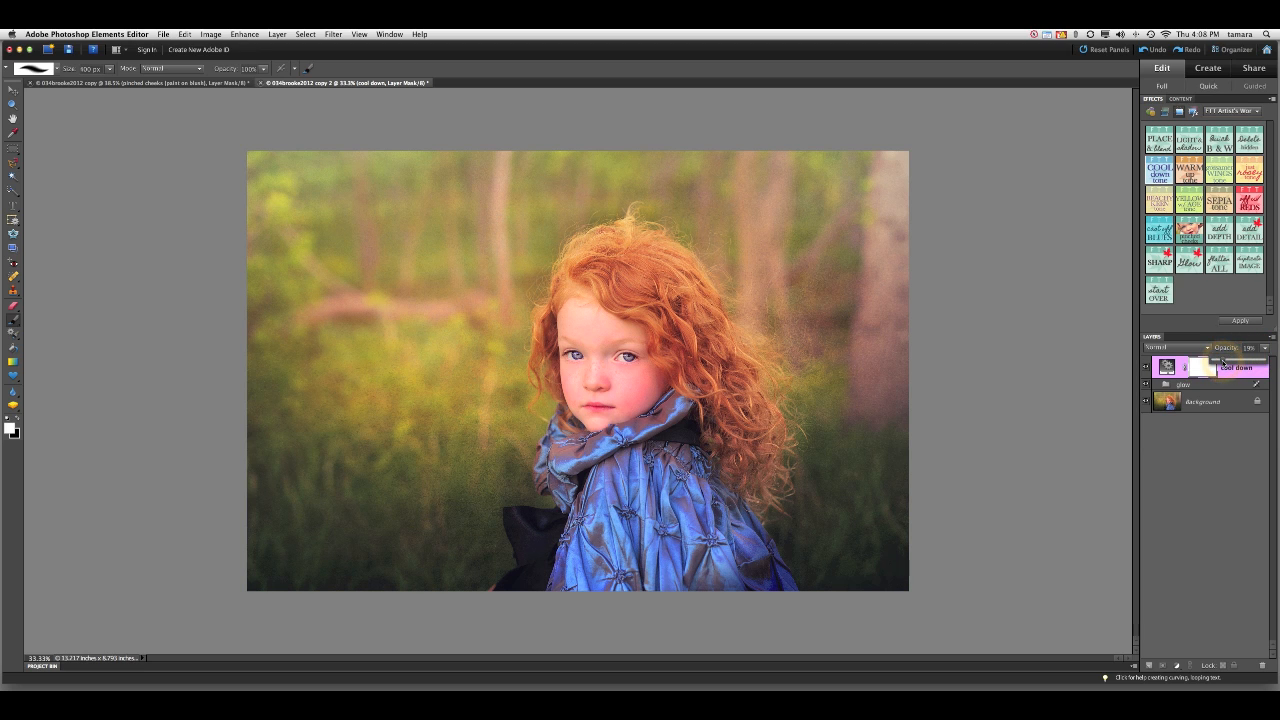
pyautogui.click(1222, 360)
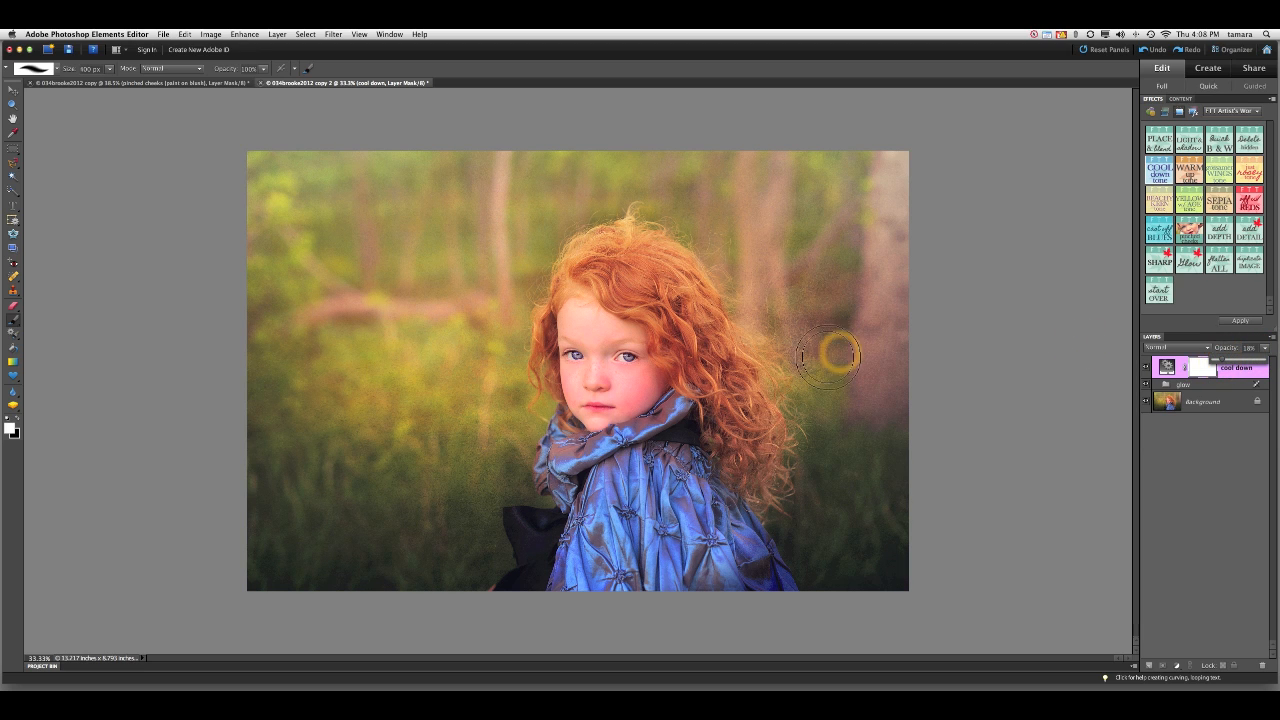
pyautogui.click(1017, 312)
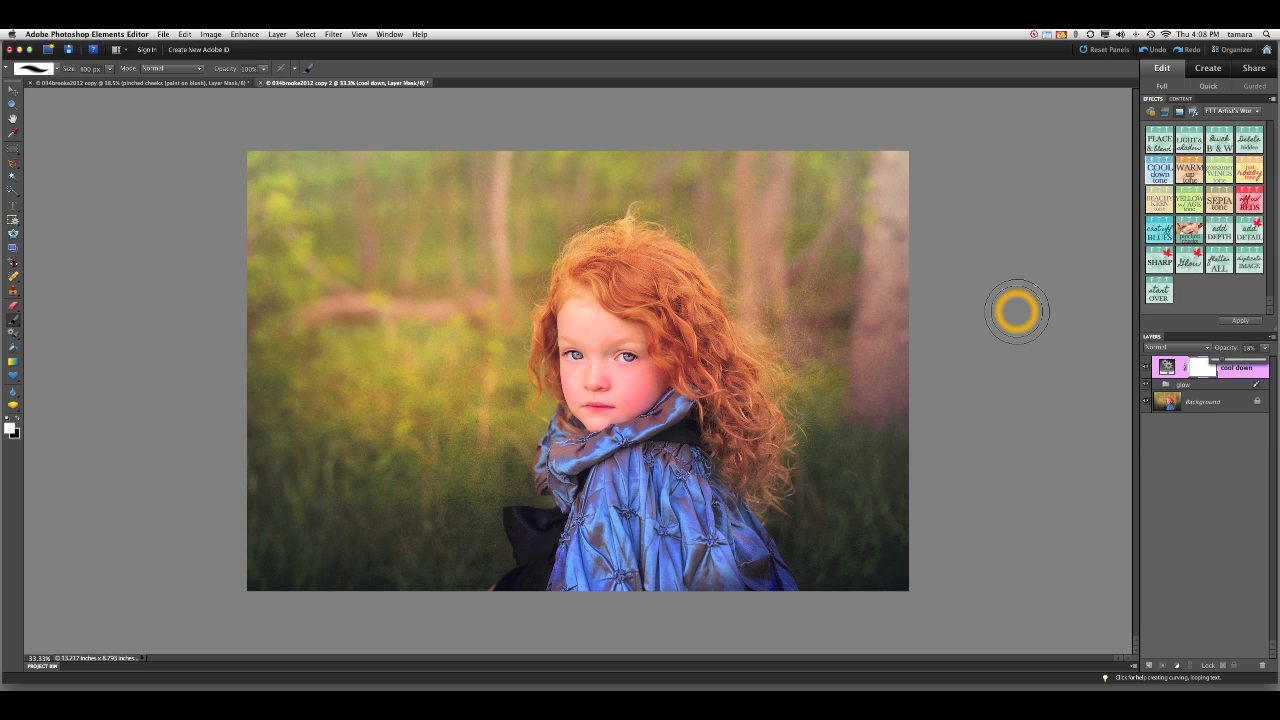